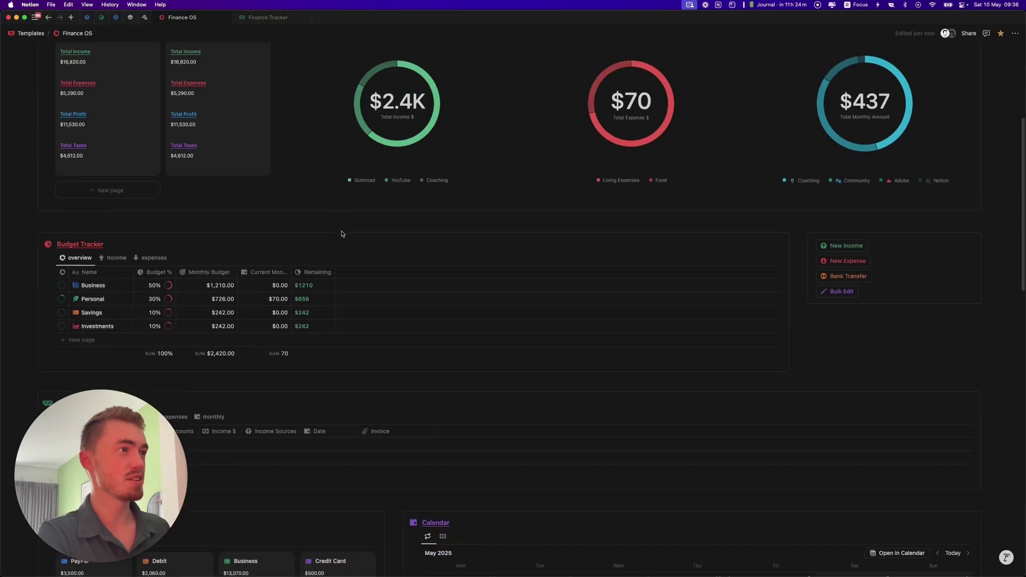
- Add an entry named Income to the Finance Tracker's today income view and link it to the Debit account
click(103, 212)
click(74, 213)
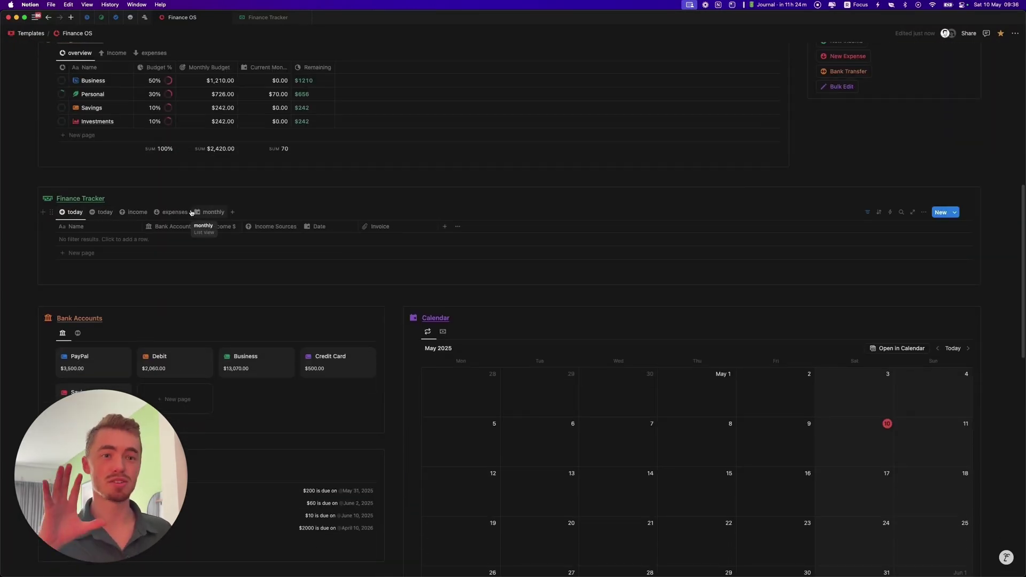
click(143, 239)
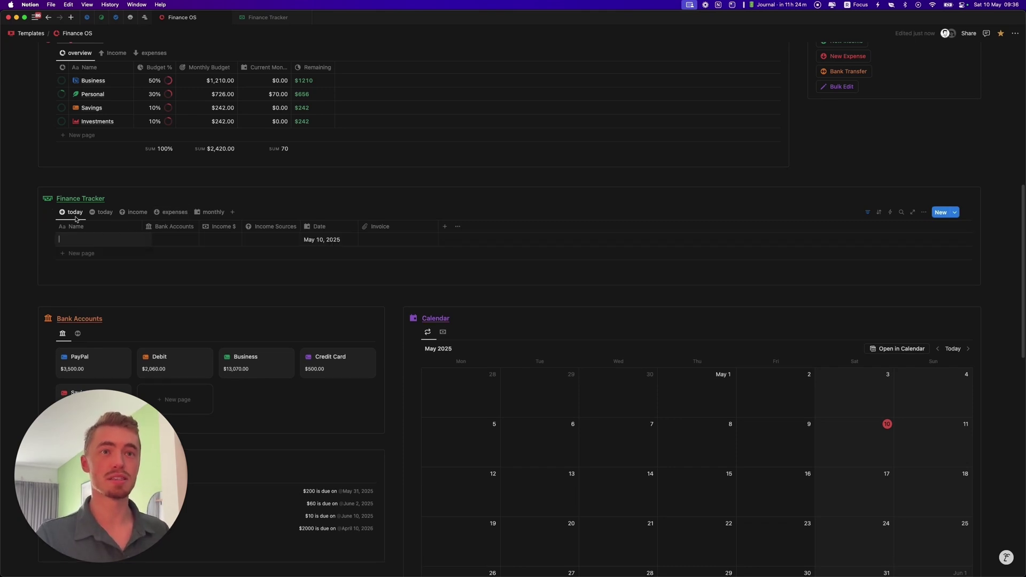
text(Income)
click(181, 240)
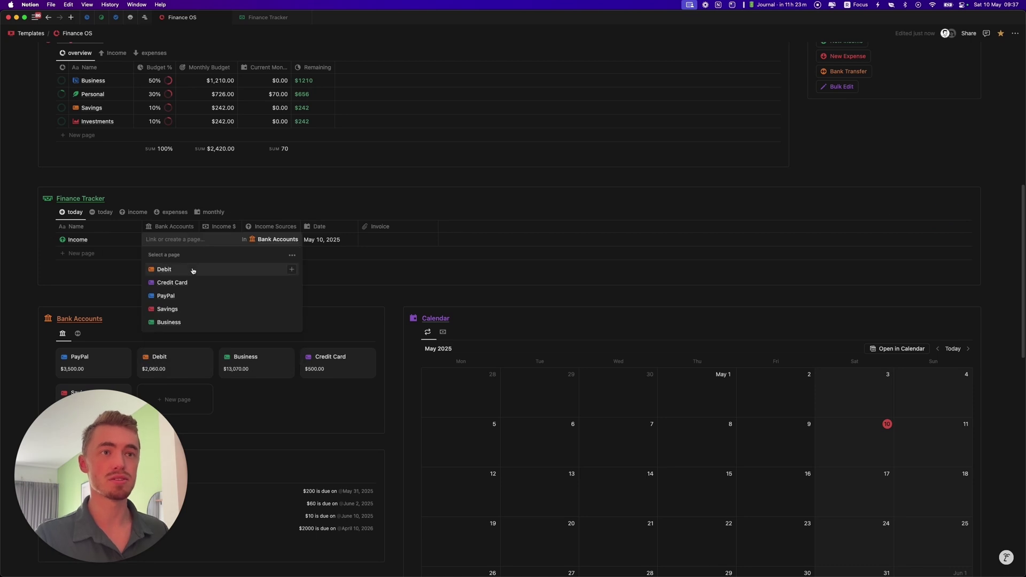
click(164, 270)
- Set the Income entry's amount to $50 and its income source to Coaching
click(219, 239)
text(50)
key(Return)
click(286, 240)
click(284, 270)
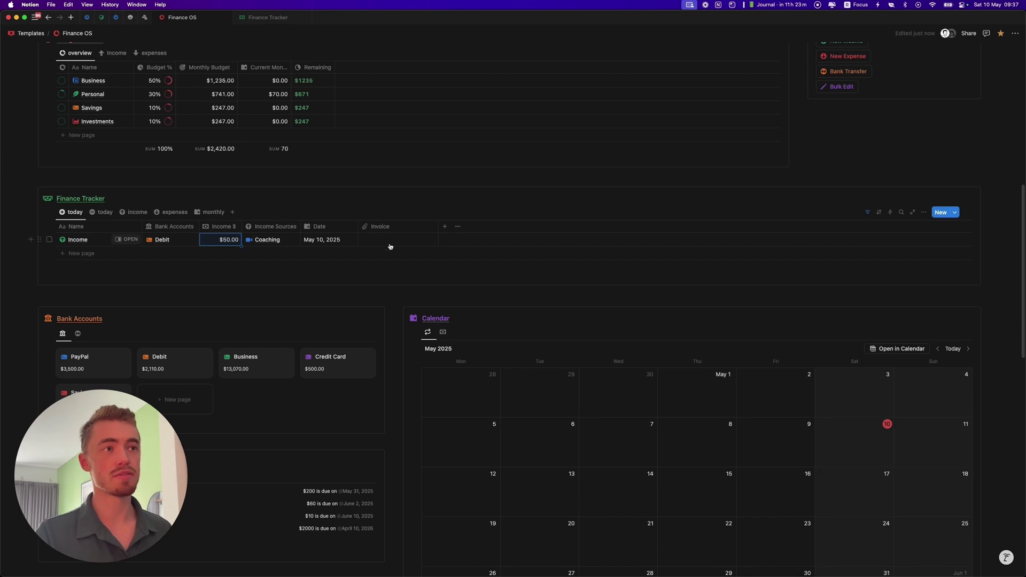
- Add a blank entry to the Finance Tracker's today expense view
click(102, 213)
click(202, 247)
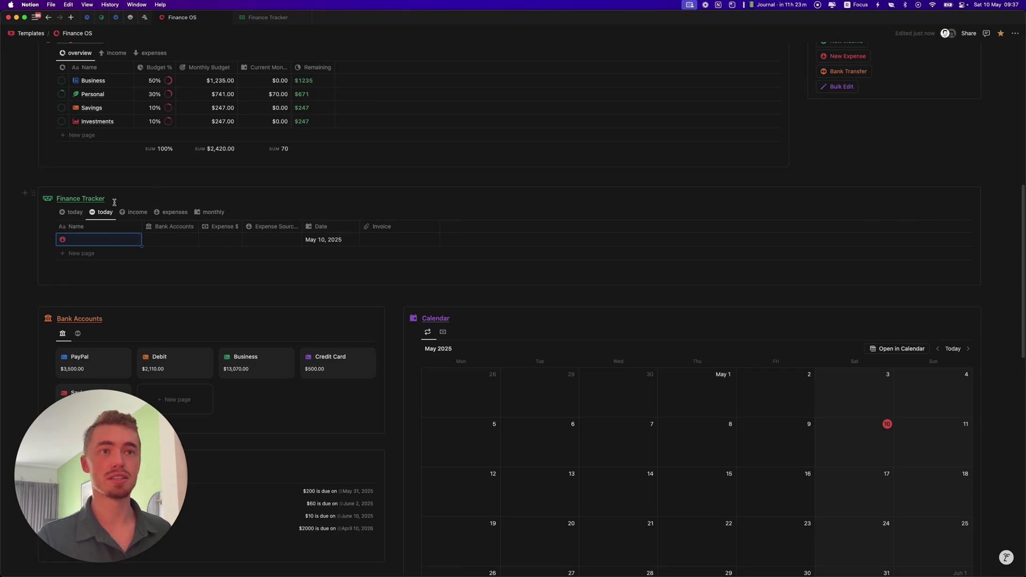
- Show the tracker's income view and collapse the May 2025 and Apr 2025 groups
click(129, 213)
scroll(174, 225, down, 3)
scroll(172, 222, up, 1)
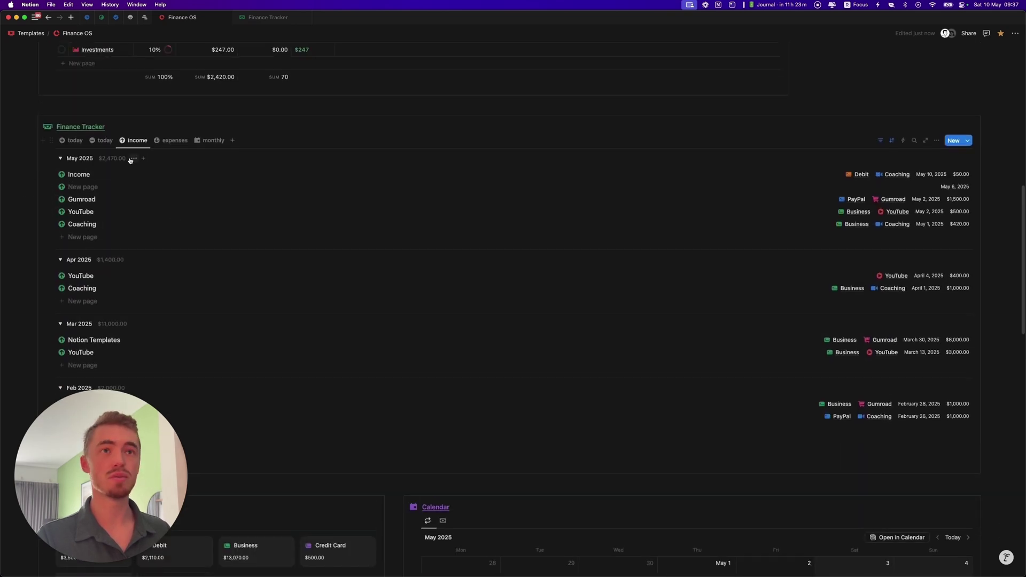
click(60, 158)
click(60, 178)
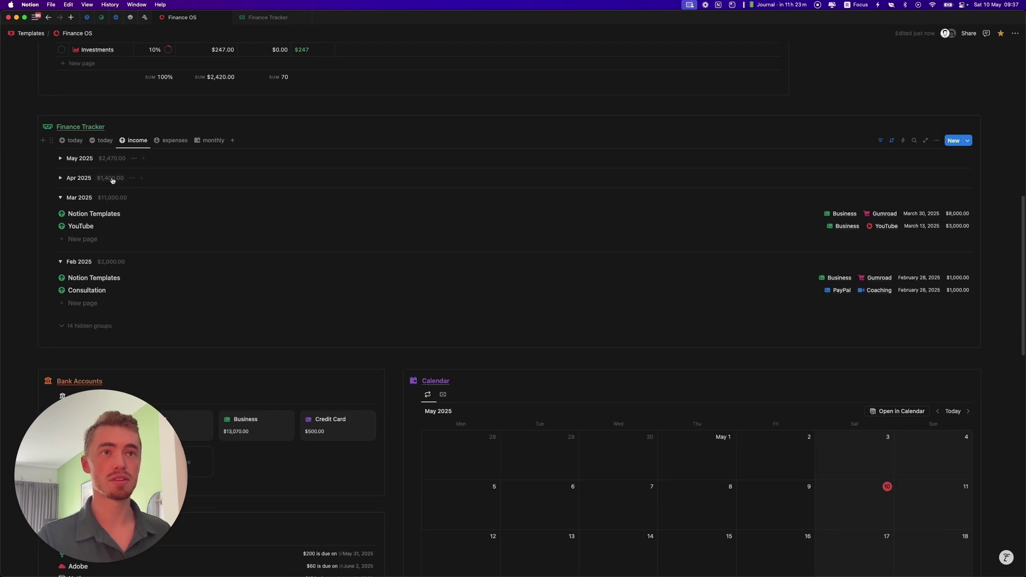
- Show the tracker's expenses view and collapse its May 2025 and Apr 2025 groups
click(160, 141)
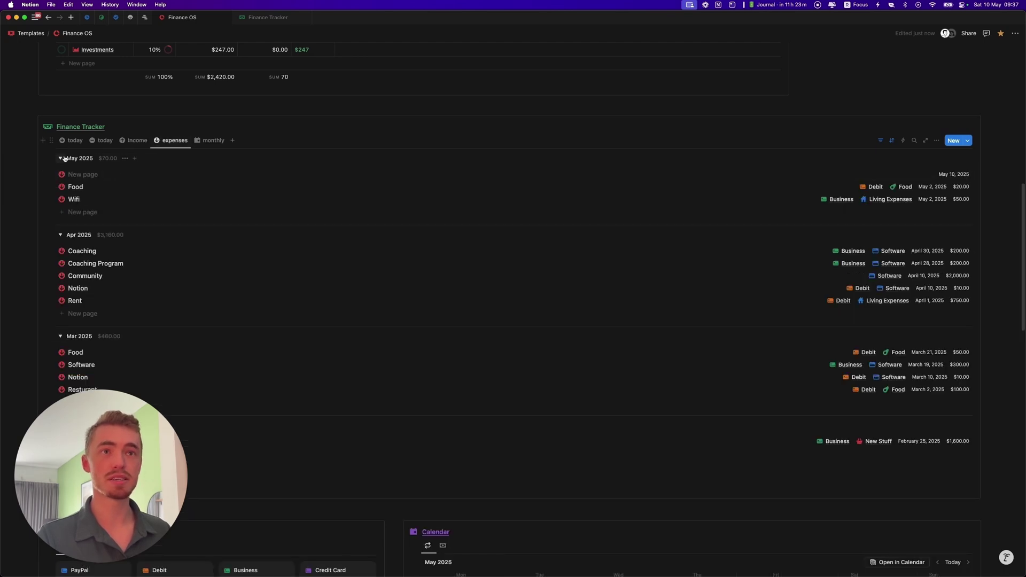
click(60, 158)
click(61, 178)
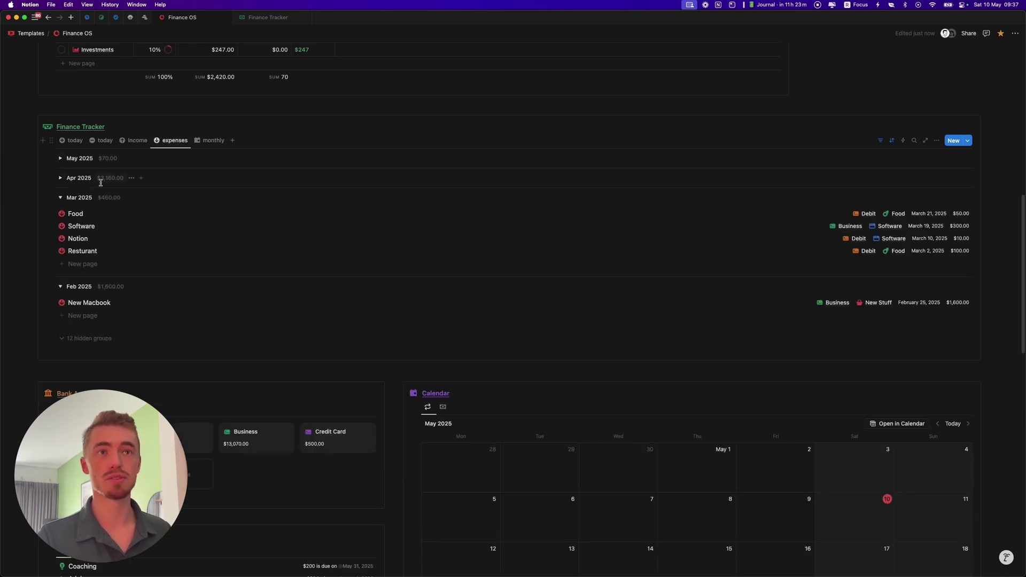
- Show the tracker's monthly view of combined income and expenses and collapse the May 2025 and Apr 2025 groups
click(212, 141)
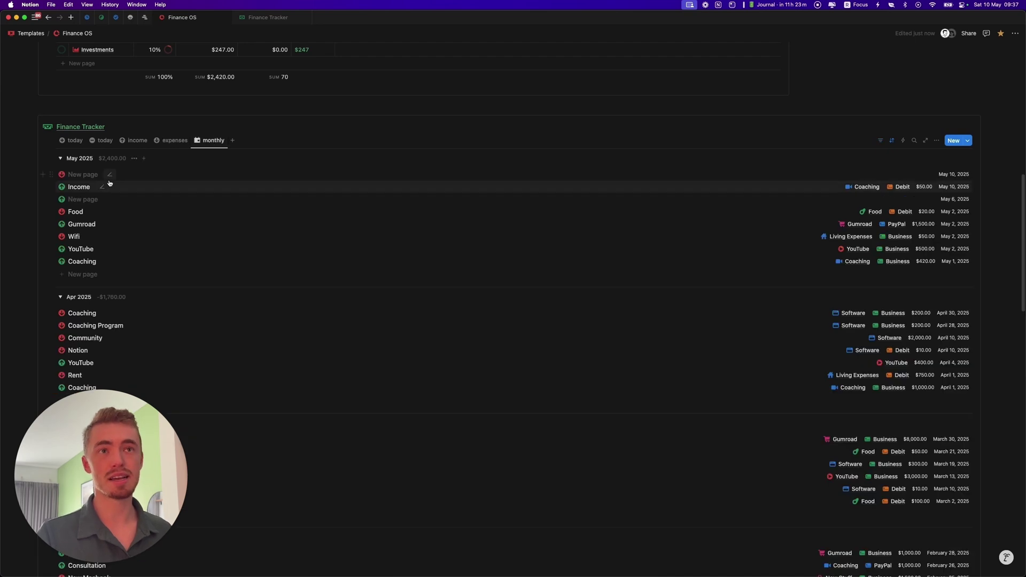
click(61, 159)
click(60, 179)
- Review the Finance OS dashboard's overview charts, budget tracker, finance tracker and bank accounts sections
scroll(383, 320, up, 10)
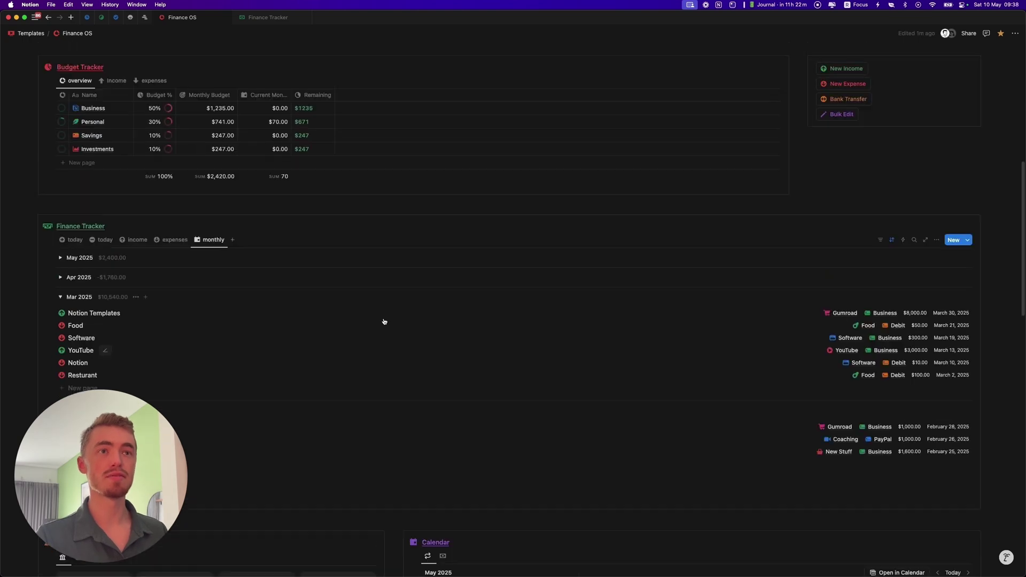
scroll(675, 187, up, 1)
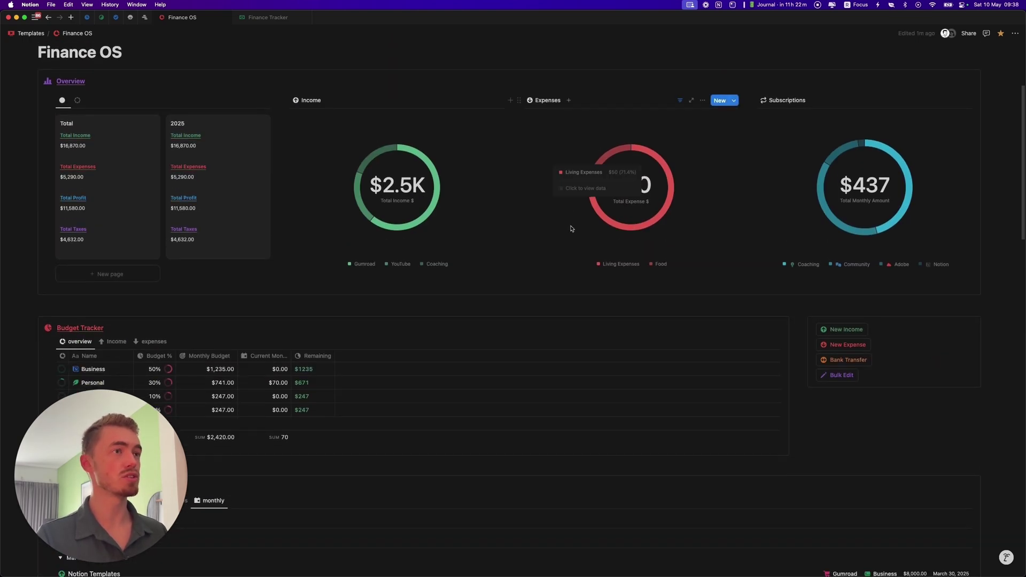
mouse_move(423, 234)
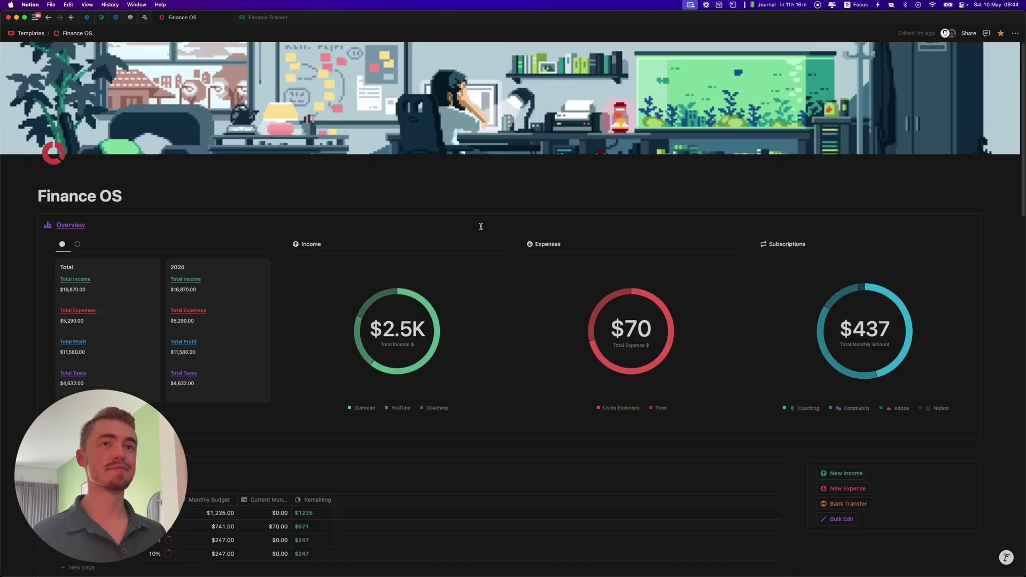
scroll(481, 227, down, 3)
scroll(481, 226, down, 10)
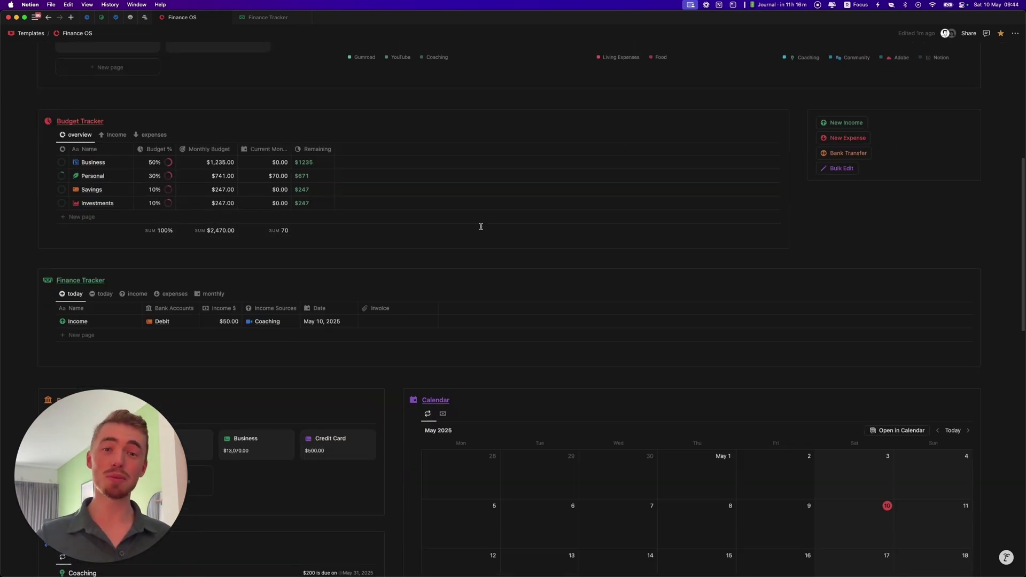
scroll(481, 226, up, 15)
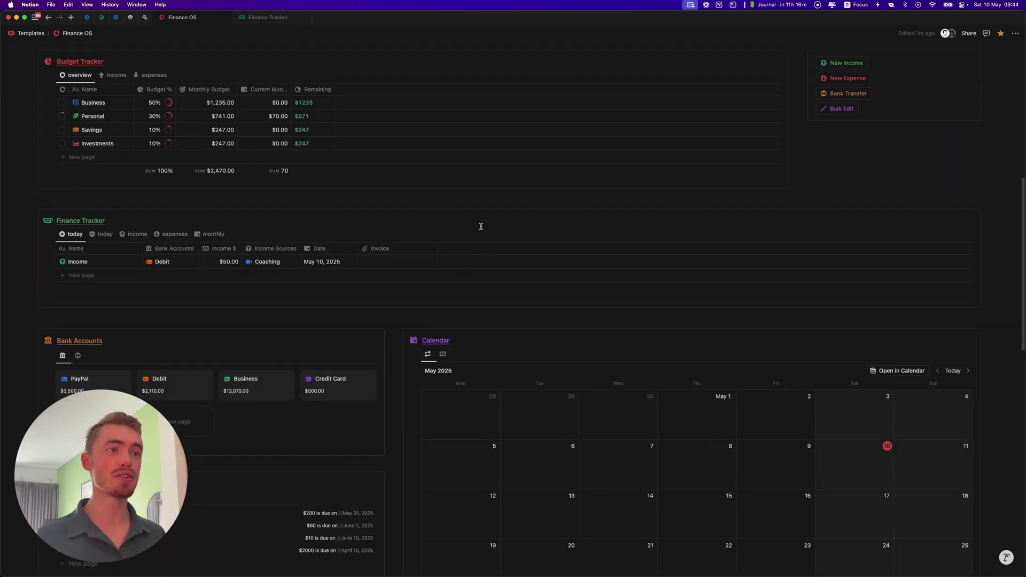
scroll(481, 226, down, 1)
scroll(481, 226, up, 2)
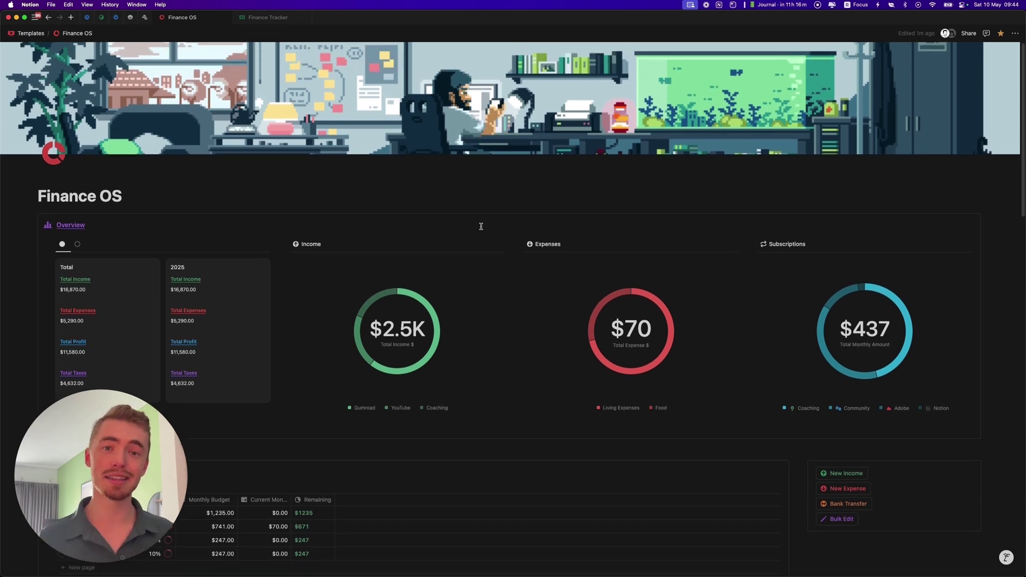
- Insert a table-view database on the empty Finance Tracker page and title it Finance Tracker
click(267, 17)
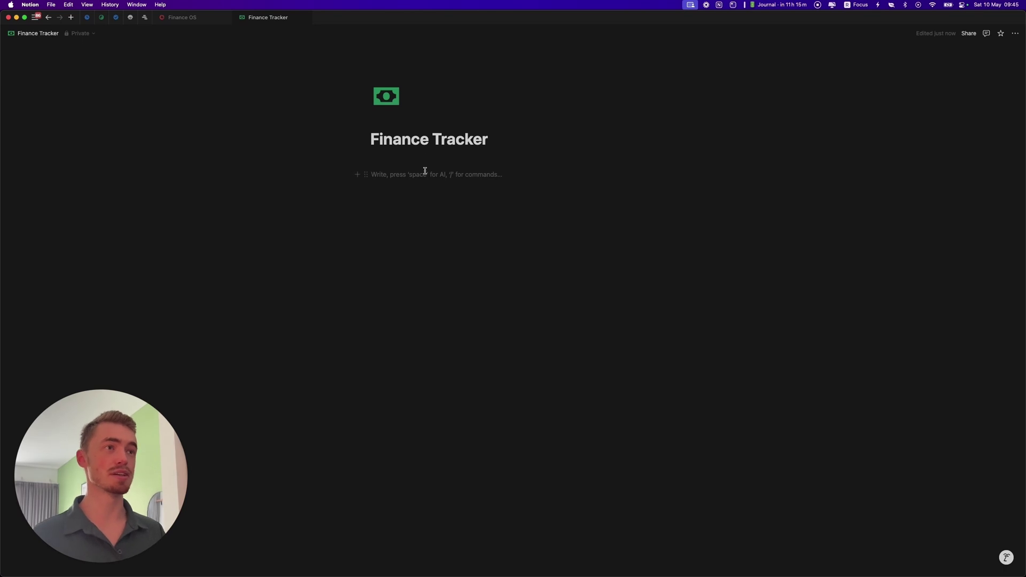
text(/tab)
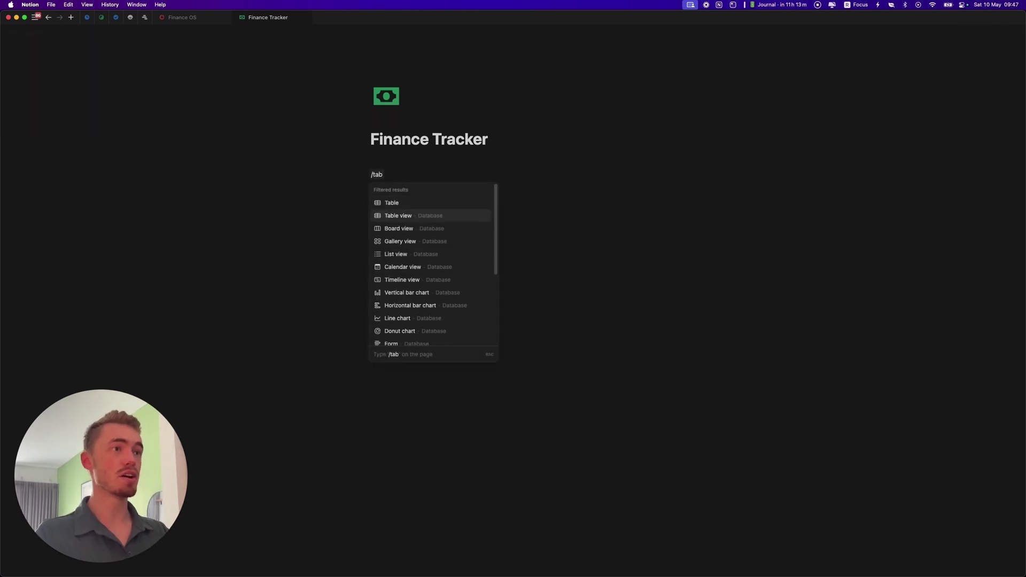
key(Return)
click(702, 229)
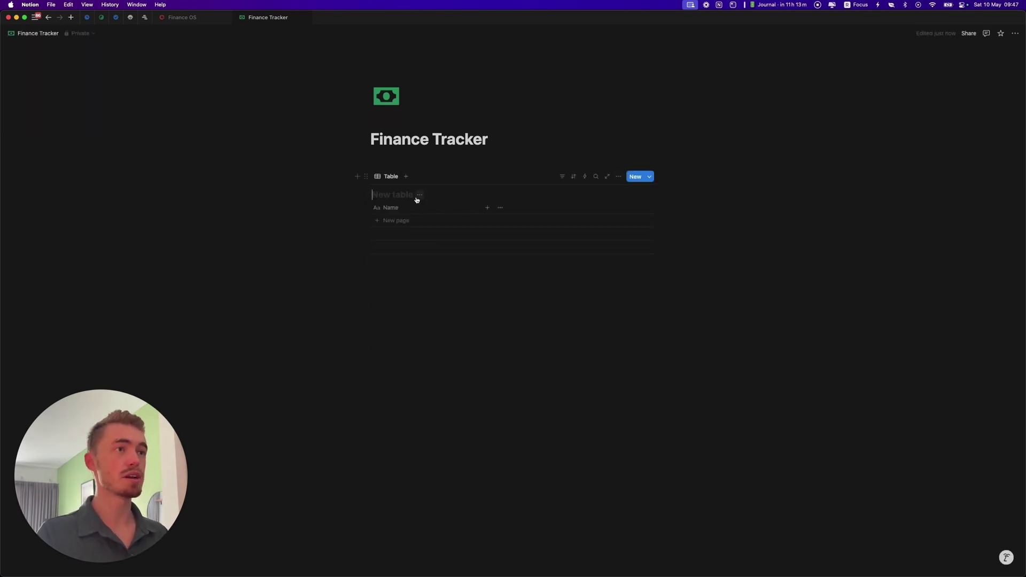
click(399, 195)
text(Finance Trac)
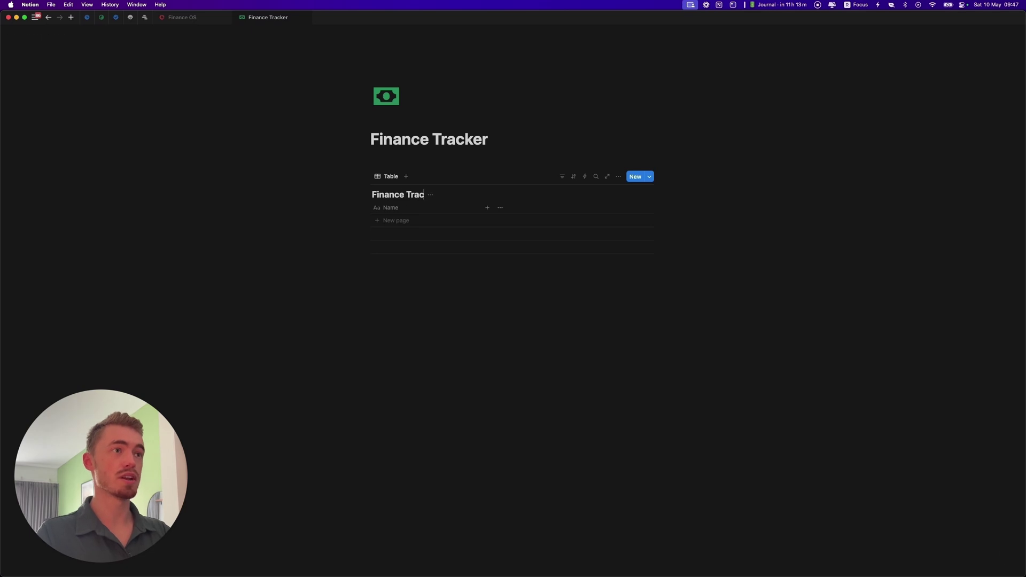
- Open the Finance Tracker database's rename and icon options, and hide the database title above the table
click(367, 194)
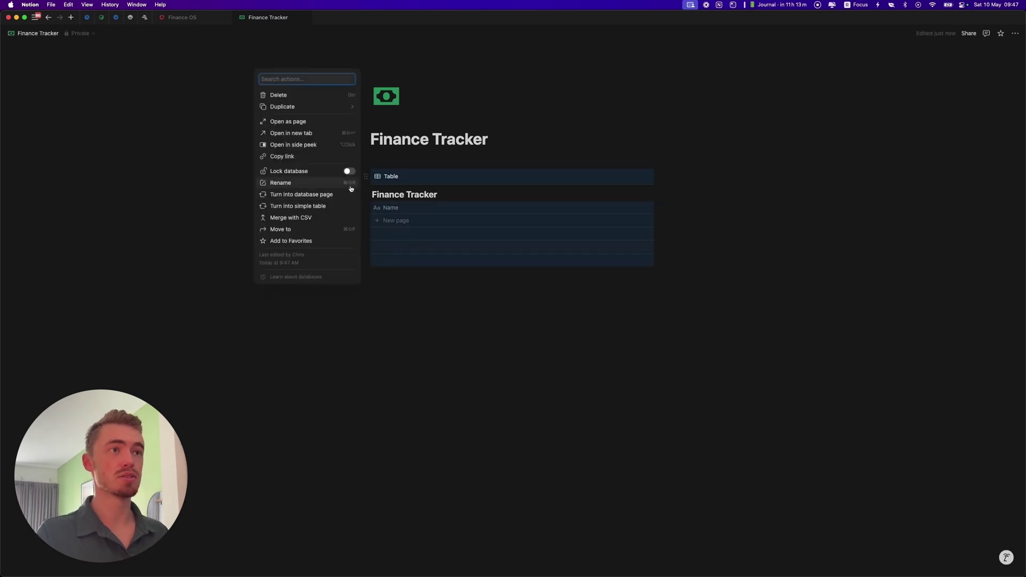
drag(367, 194, 369, 199)
drag(302, 193, 299, 192)
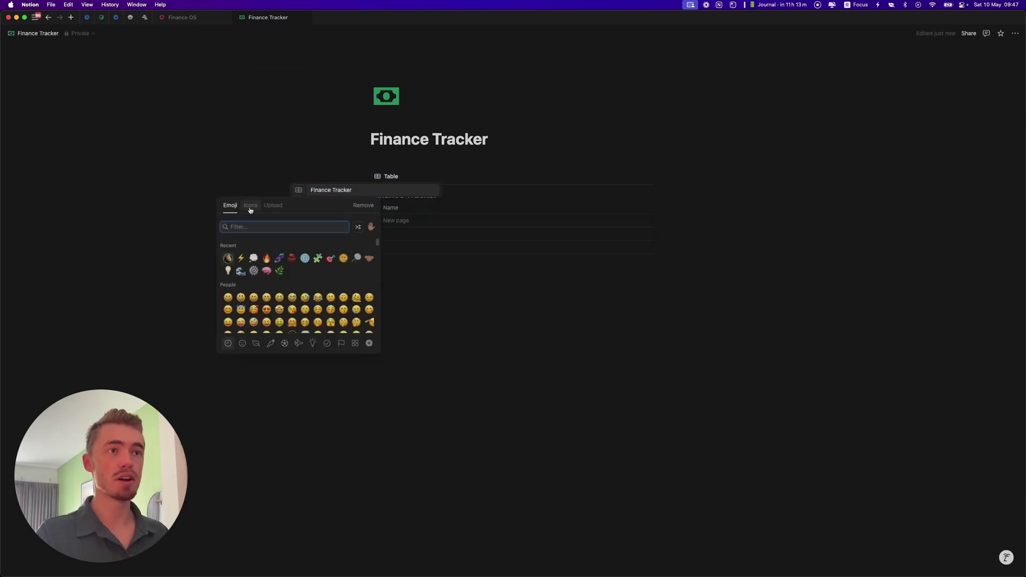
click(451, 199)
- Add a blank row to the table and set the page to full width
click(438, 205)
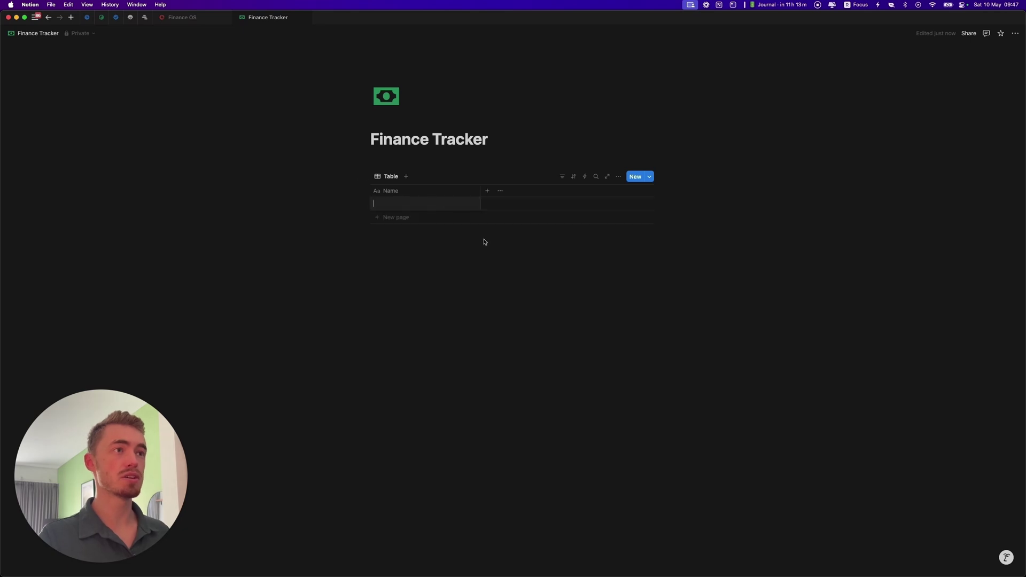
click(674, 202)
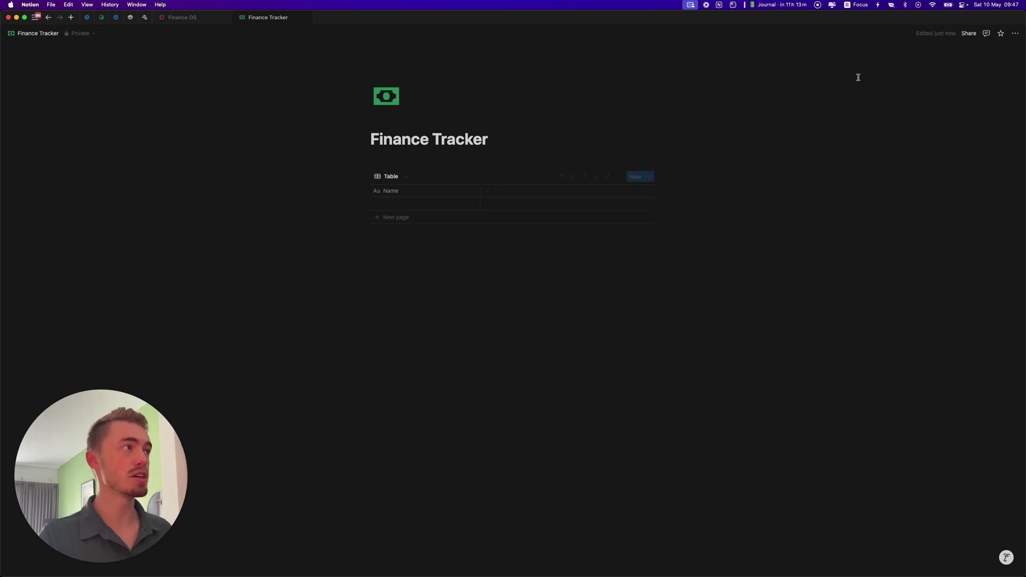
click(1015, 34)
click(971, 110)
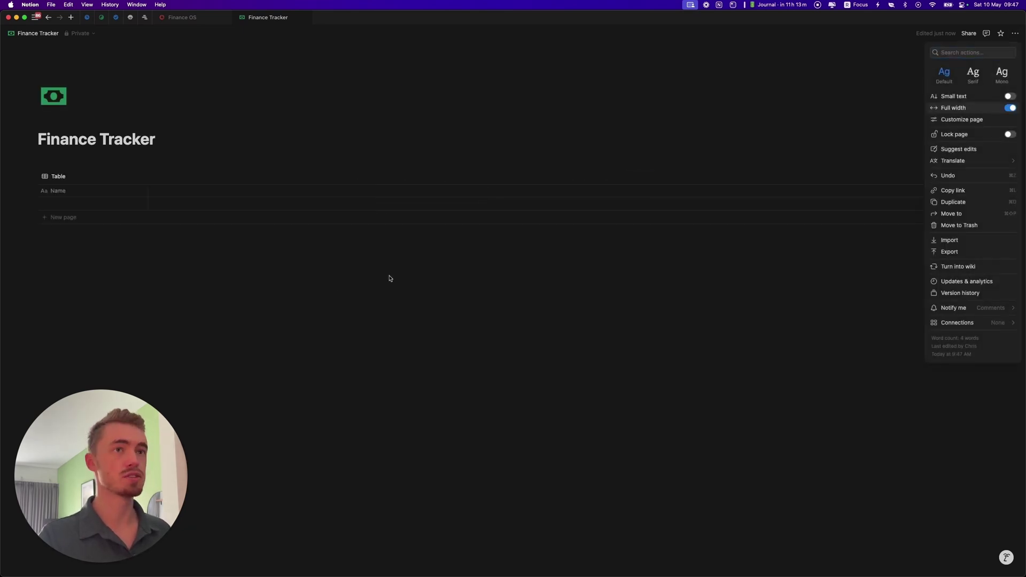
click(508, 256)
- Insert a callout reading Finance Tracker above the table and move the table inside it
click(152, 159)
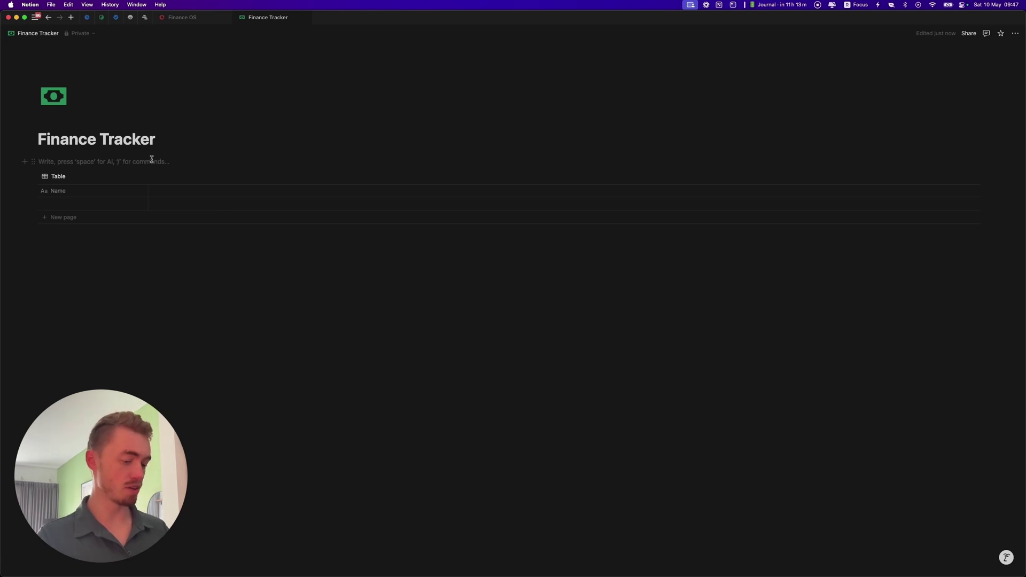
text(/callout)
key(Return)
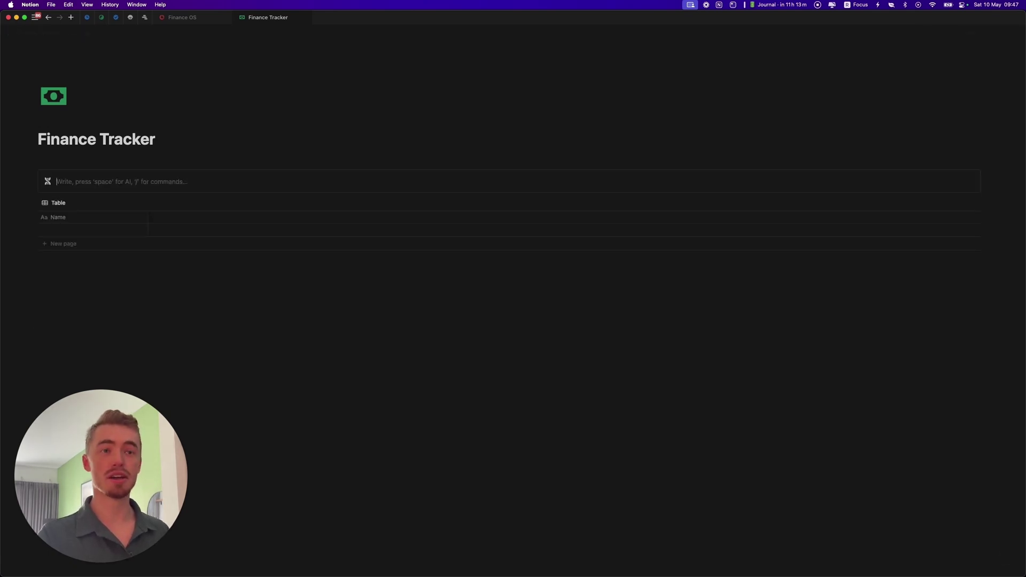
text(Finance Tracker)
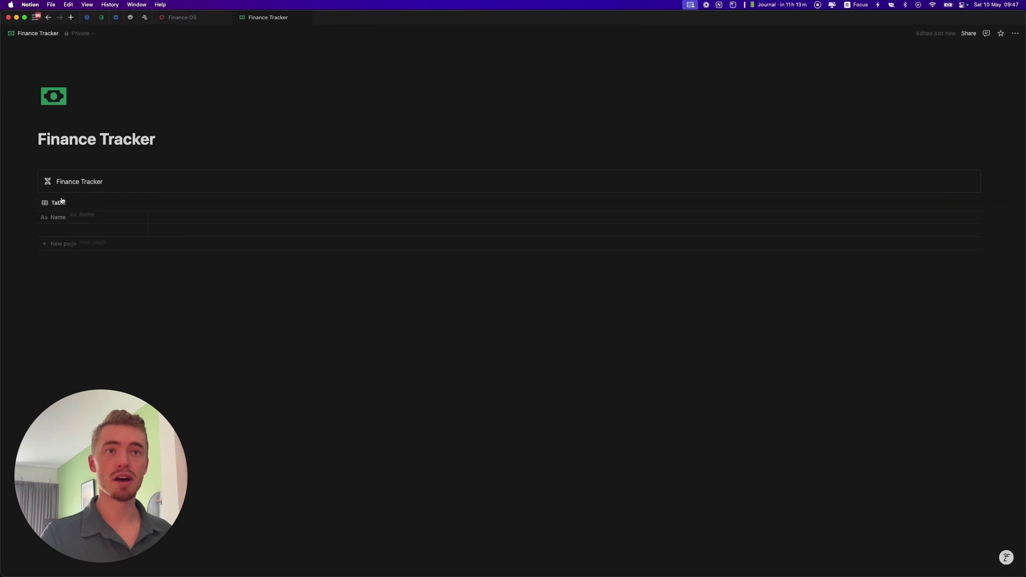
drag(30, 202, 52, 182)
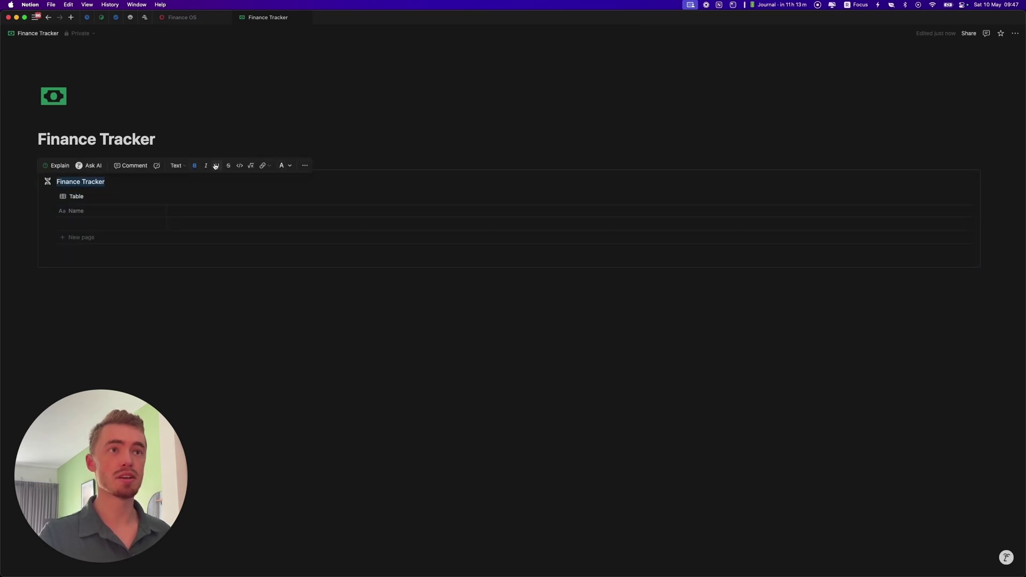
- Format the callout's Finance Tracker heading as bold, underlined green text and give the callout a green banknote icon
click(281, 166)
click(284, 192)
click(47, 181)
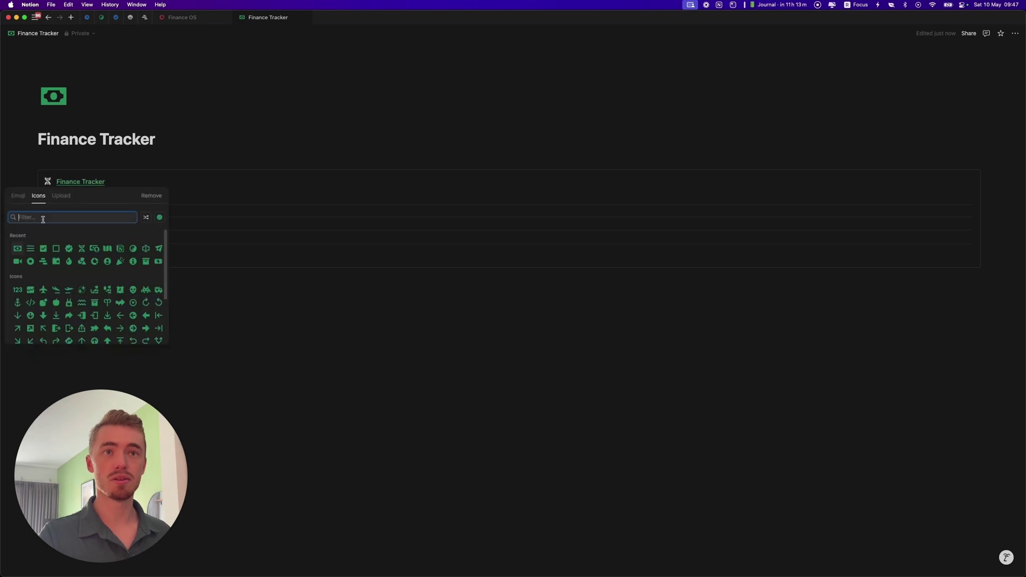
click(39, 247)
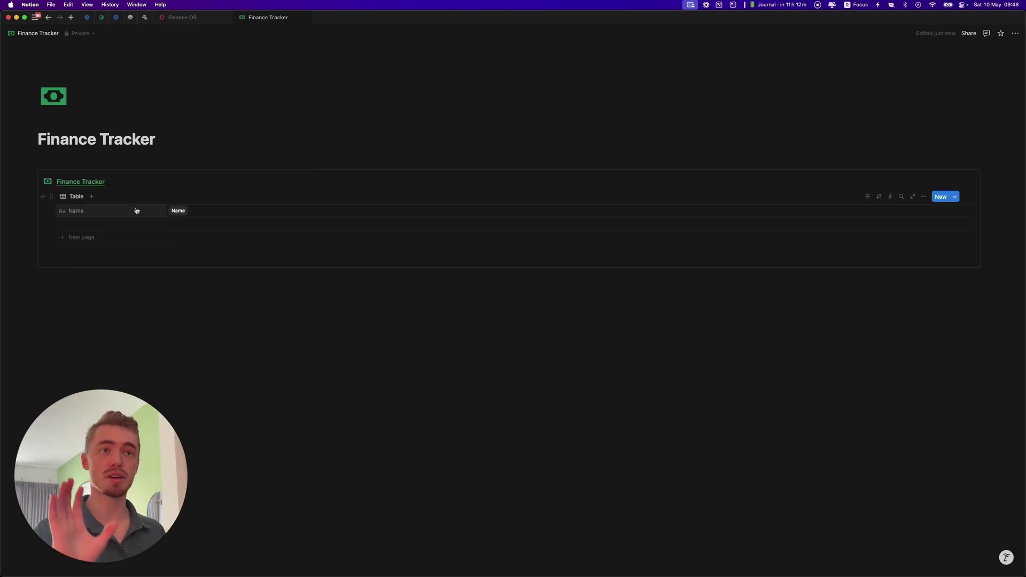
- Add a Date property to the Finance Tracker table
click(172, 212)
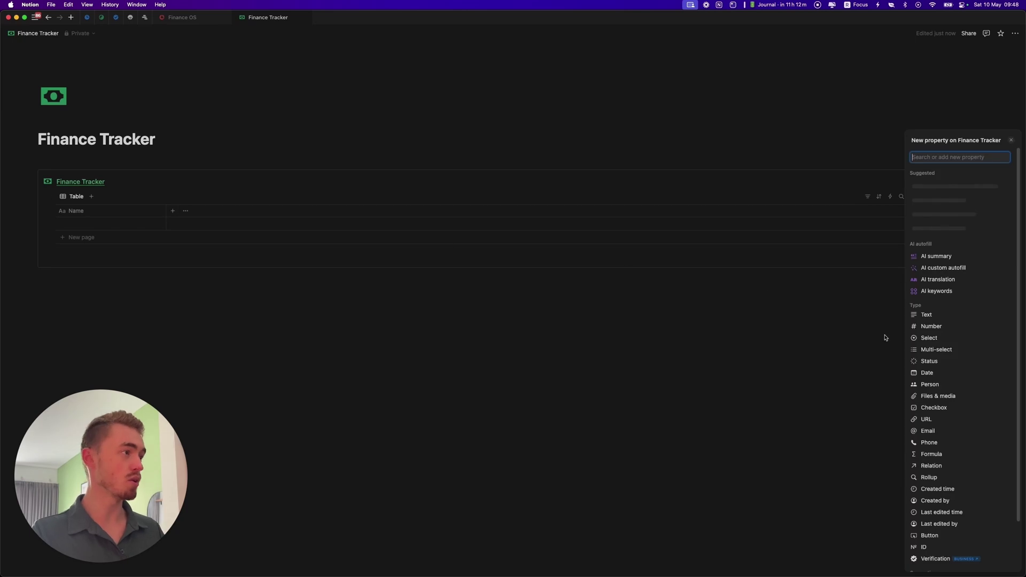
click(926, 373)
click(271, 218)
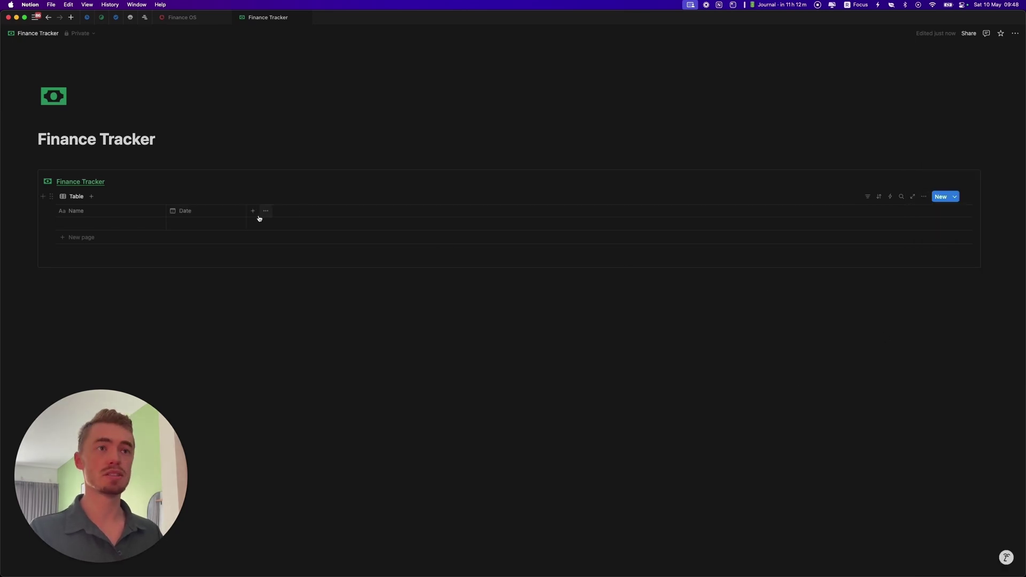
- Add a Select property named Type to the Finance Tracker table with the options Income and Expense
click(252, 215)
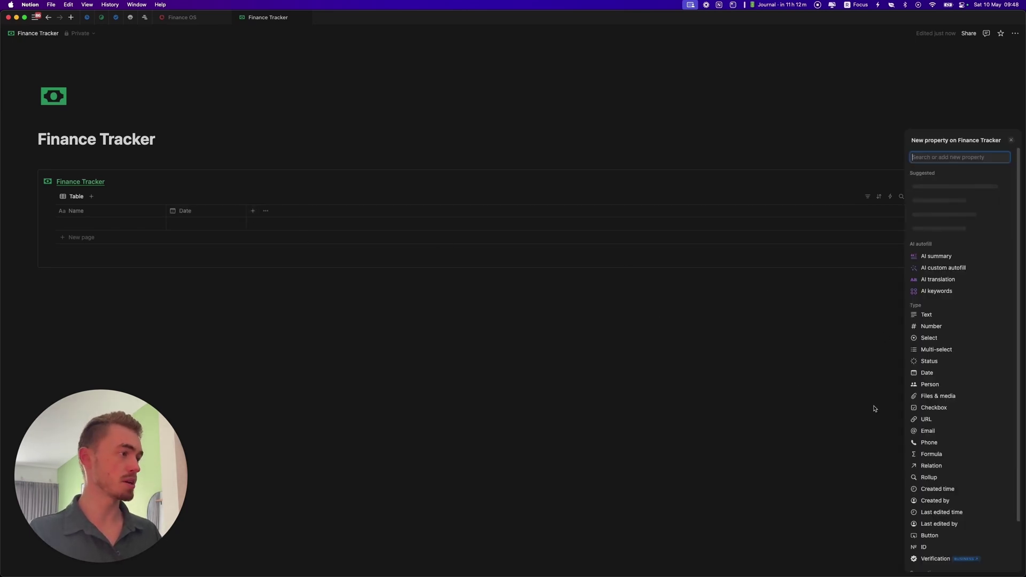
click(911, 338)
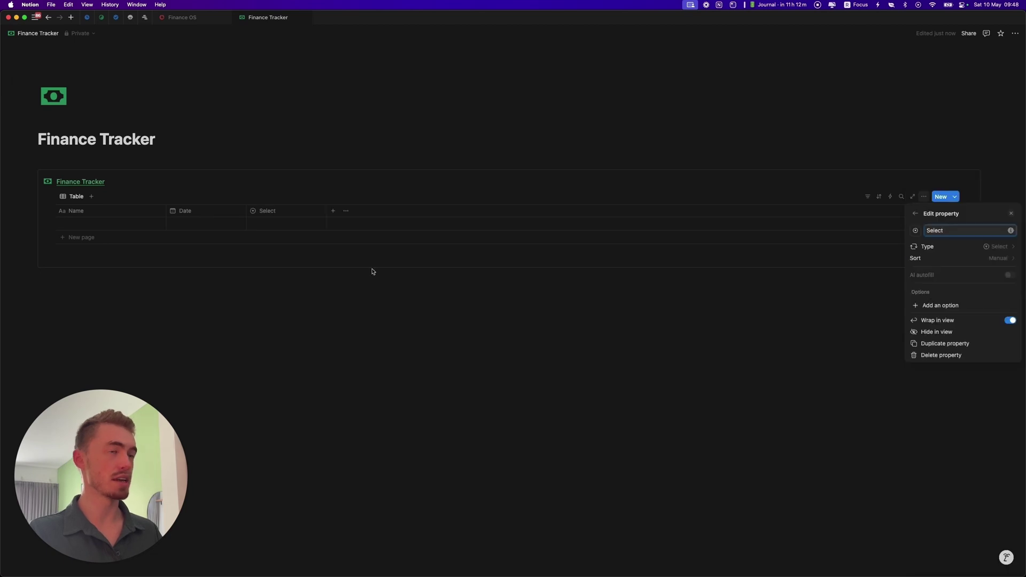
key(BackSpace)
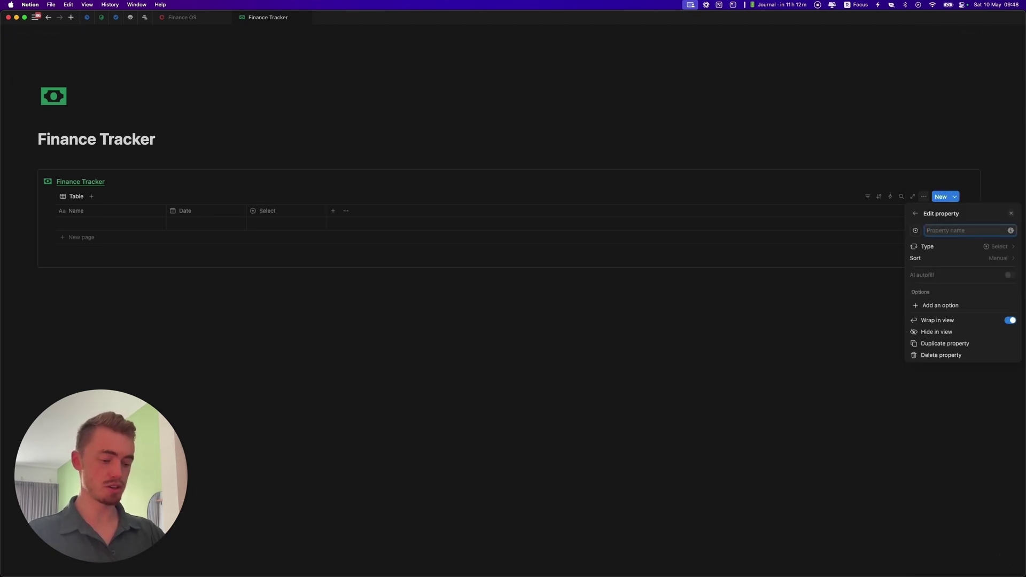
click(922, 306)
text(IN)
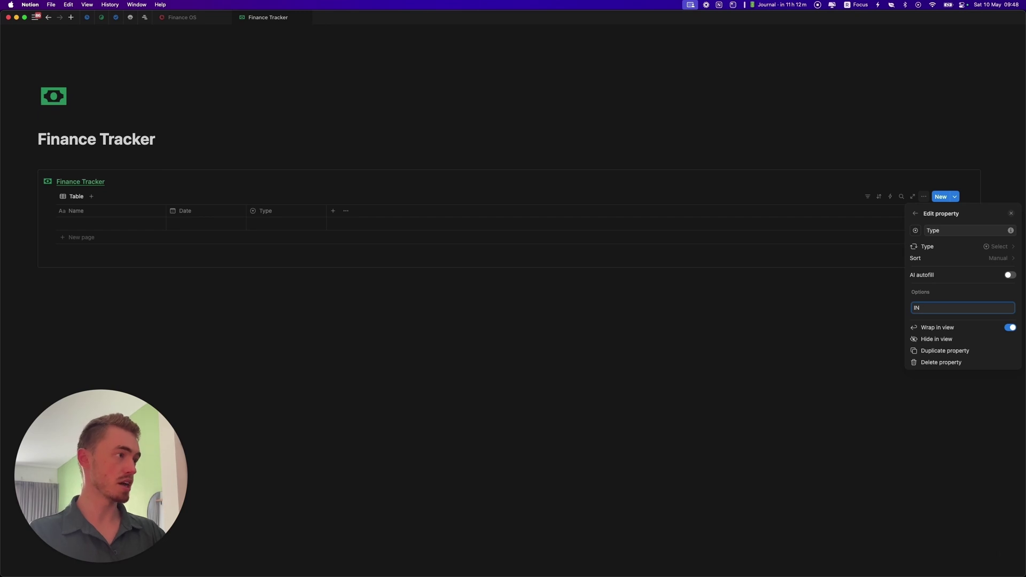
text(come)
key(Return)
text(Expens)
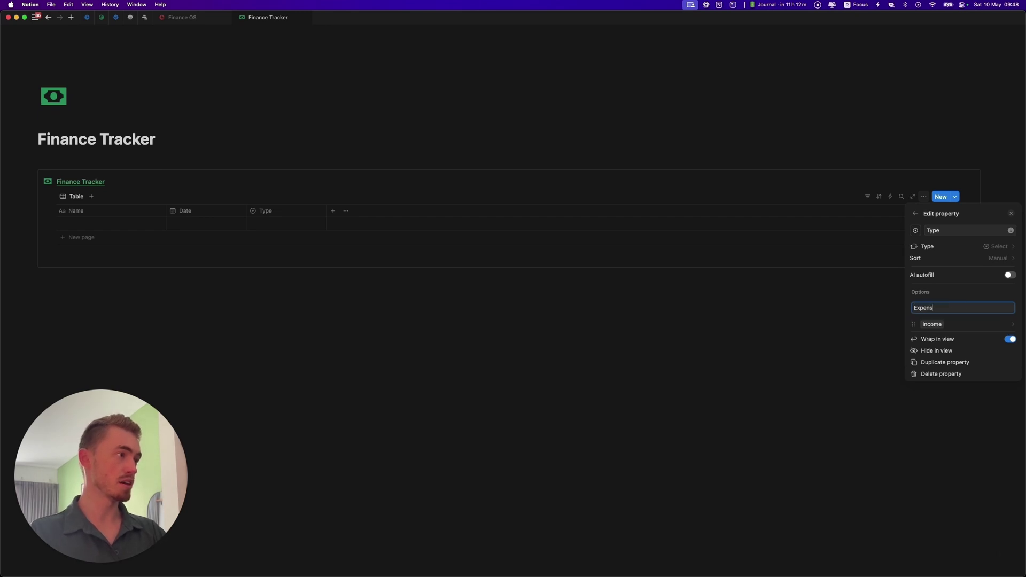
text(e)
key(Return)
- Color the Type property's Expense option red and its Income option green
click(934, 305)
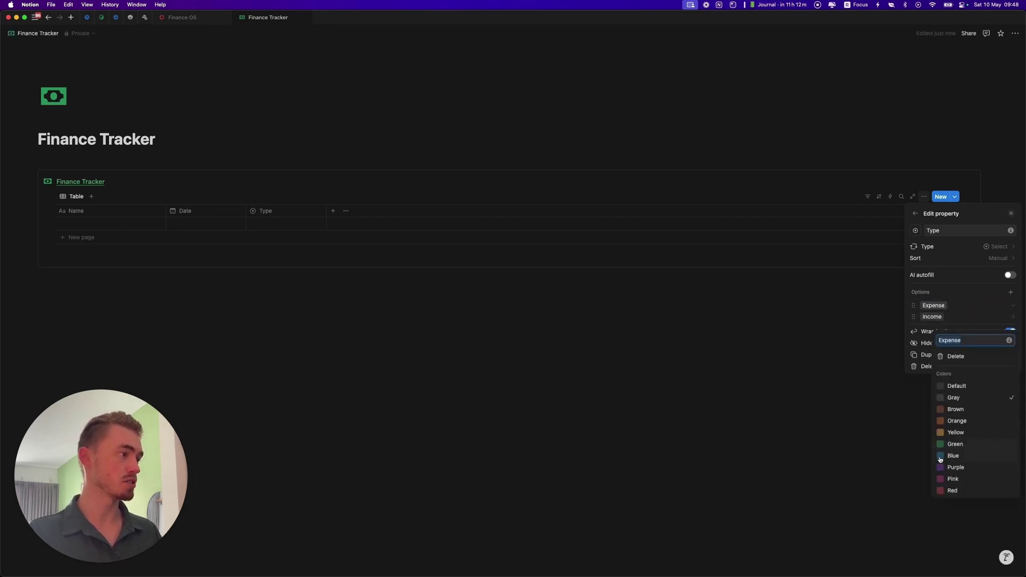
click(952, 491)
click(932, 316)
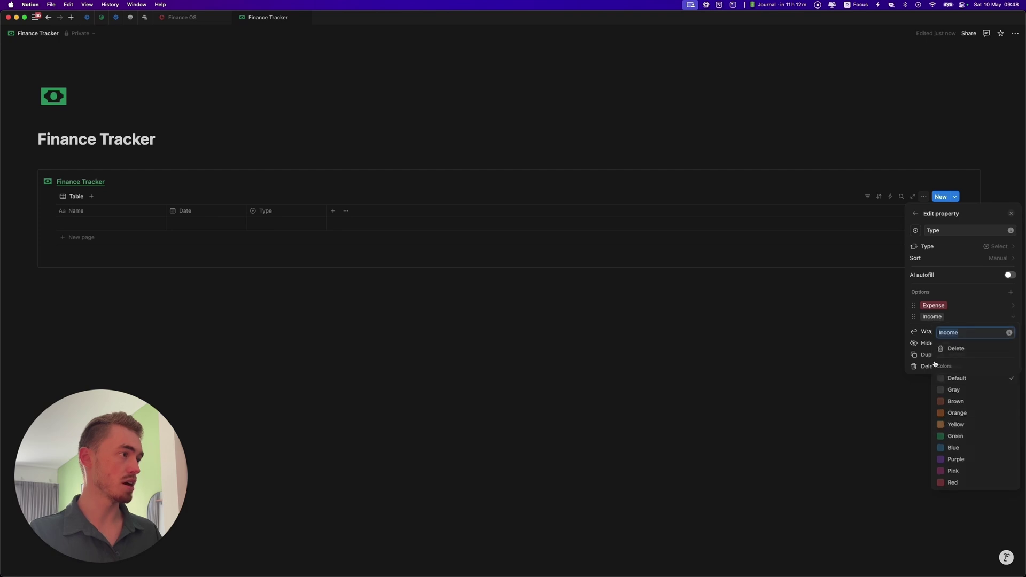
click(949, 437)
click(719, 293)
- Add a Number property named Income and set its number format to US Dollar
click(334, 210)
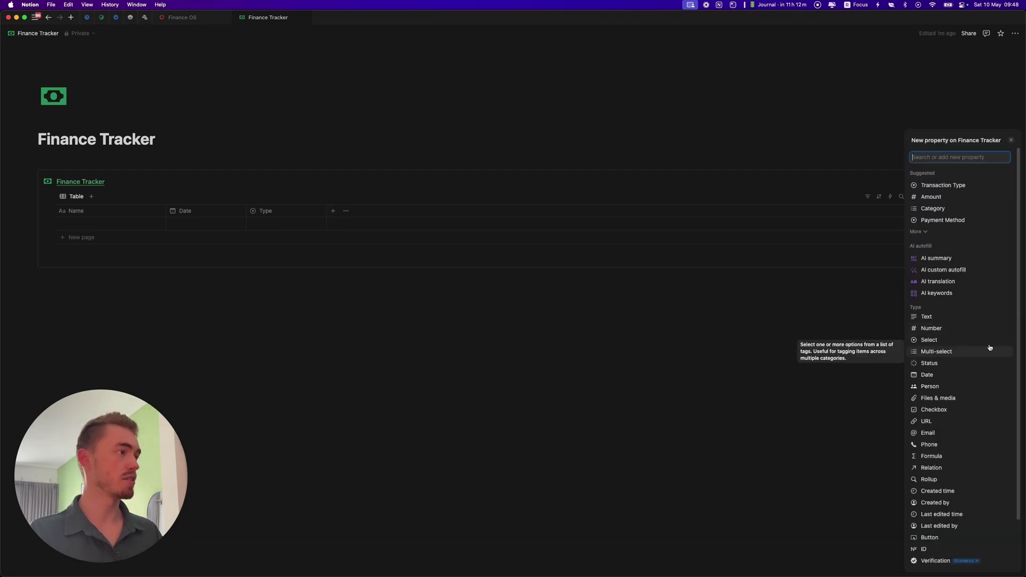
click(976, 332)
text(Income)
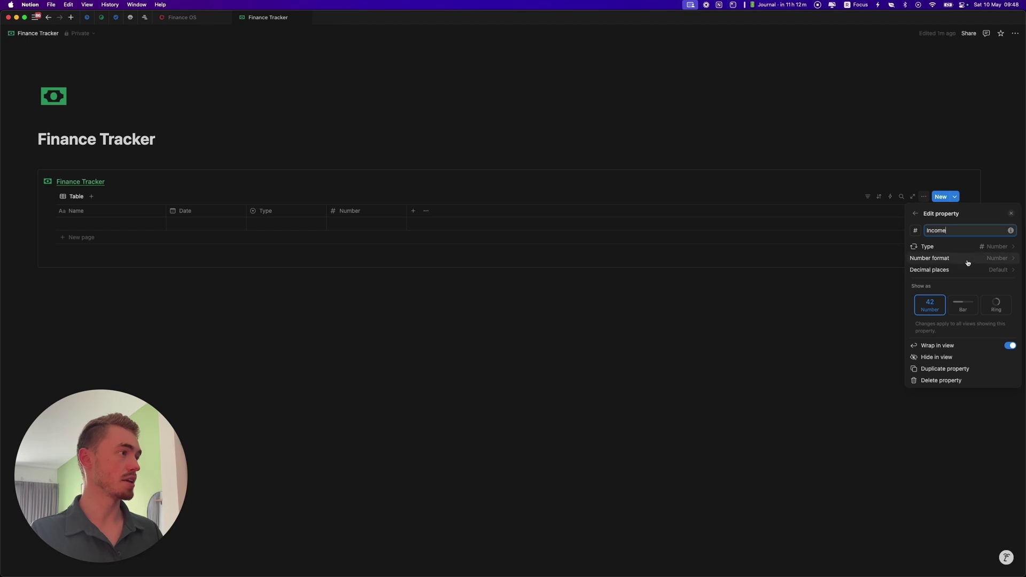
click(968, 258)
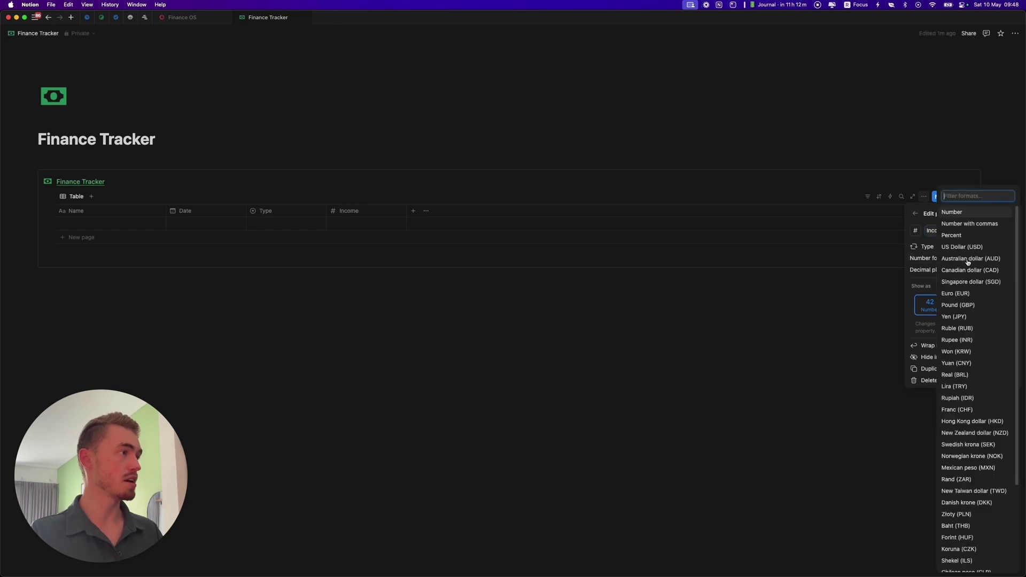
click(962, 247)
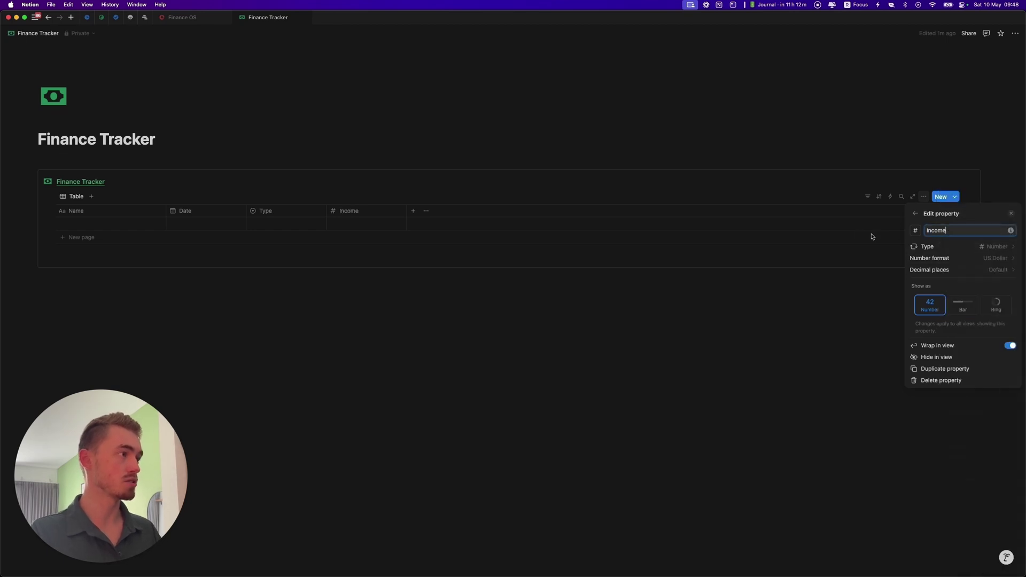
click(442, 229)
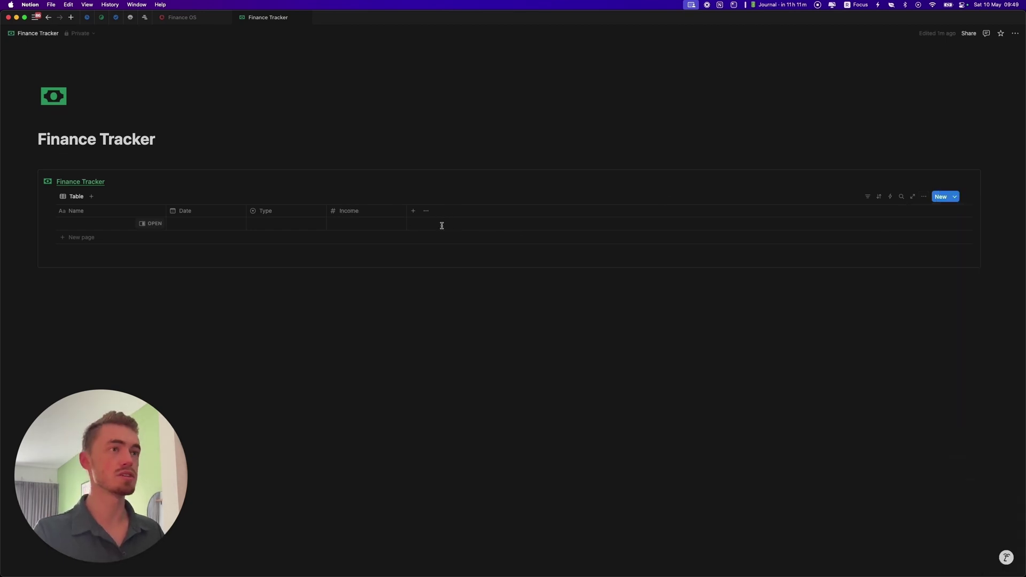
- Duplicate the Income property and rename the copy Expense
click(398, 212)
click(406, 328)
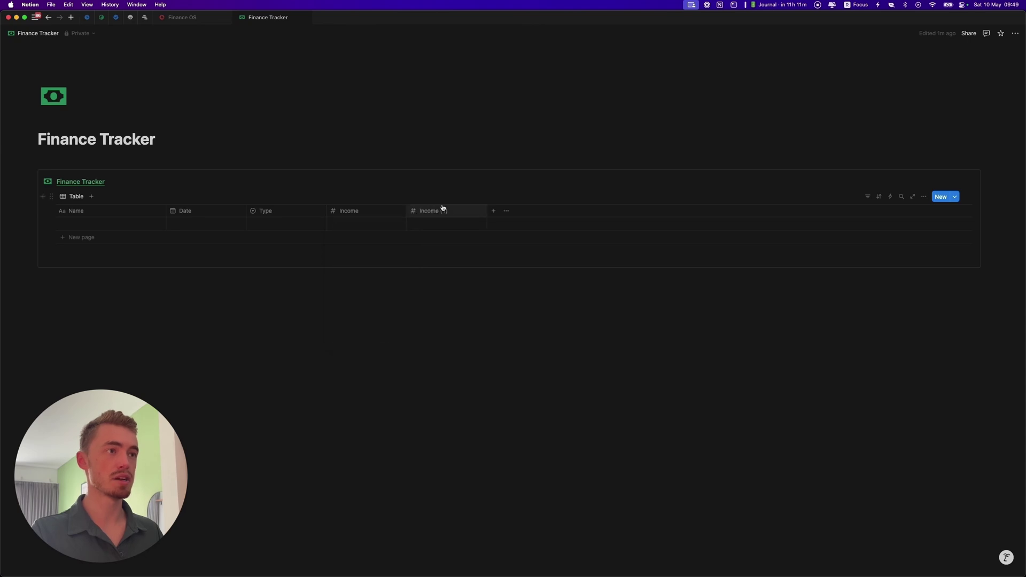
click(442, 210)
text(Expense)
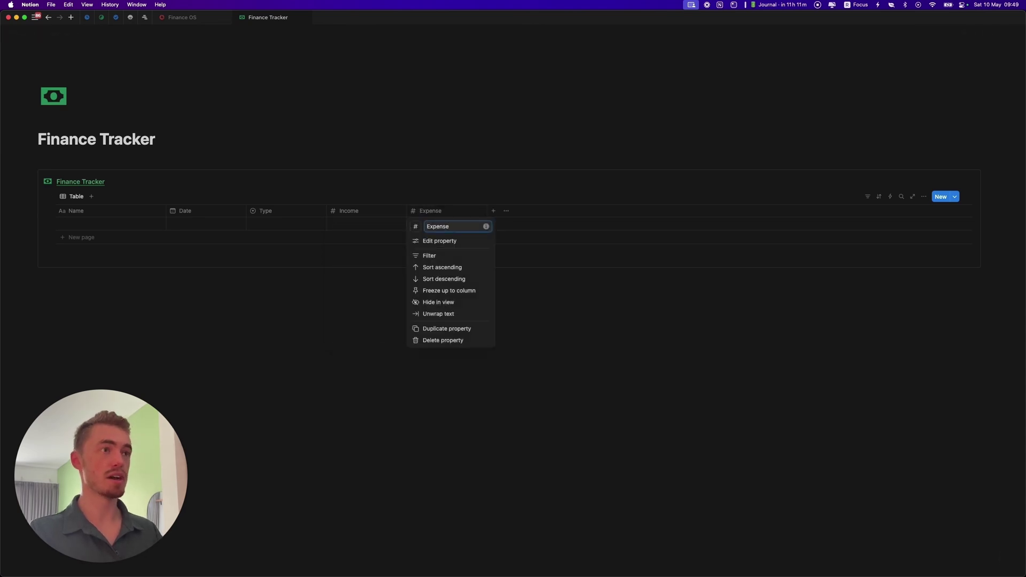
key(Return)
- Add a Files & media property named Invoice to the Finance Tracker table
click(494, 211)
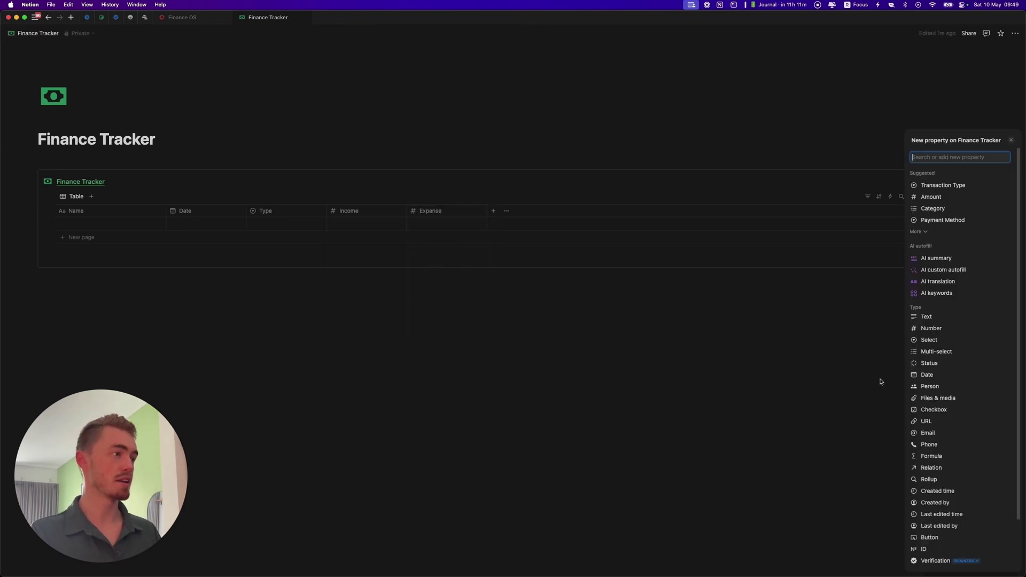
click(914, 400)
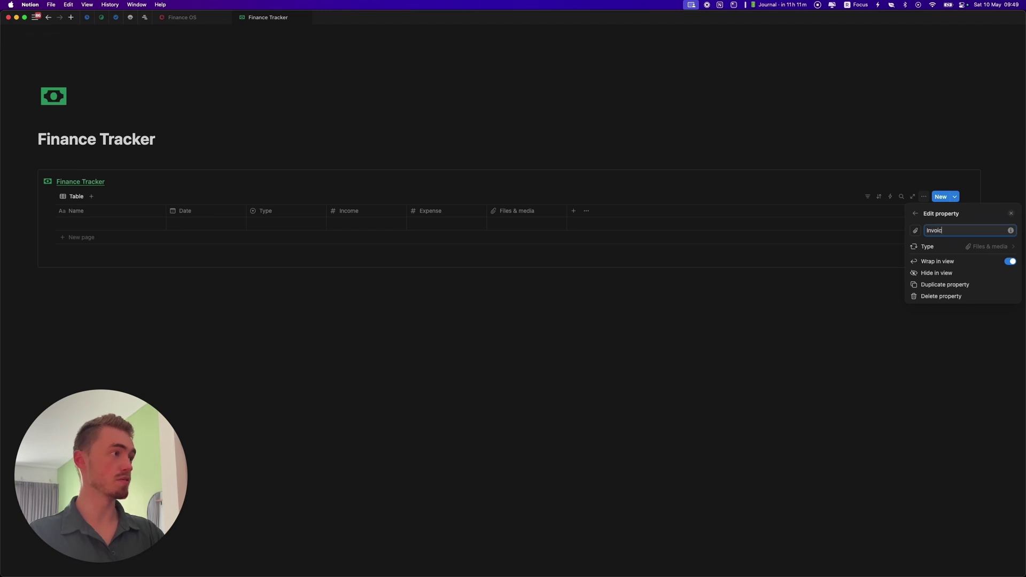
click(630, 419)
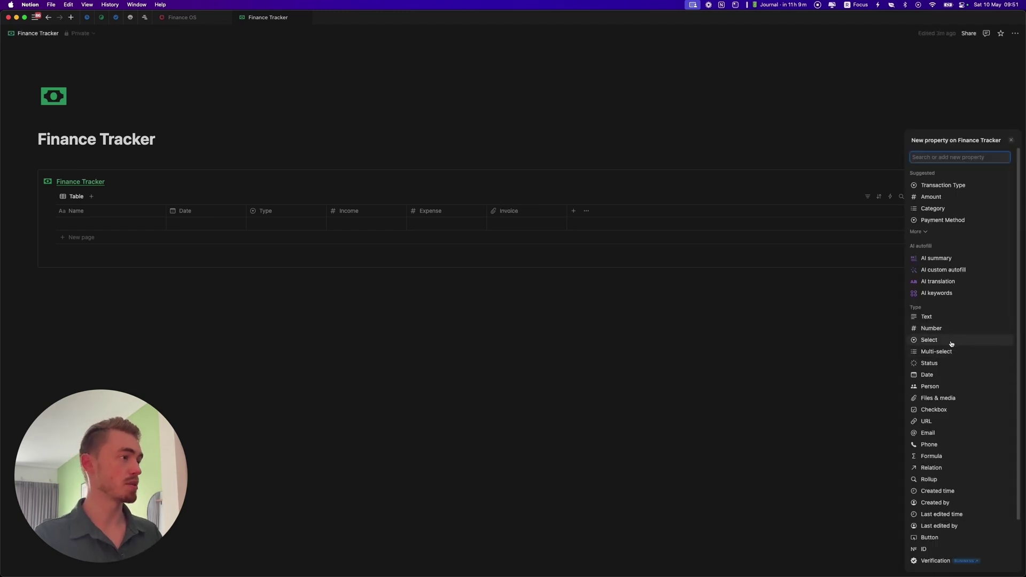
- Add a Select property named Bank Account to the Finance Tracker table
click(920, 342)
key(BackSpace)
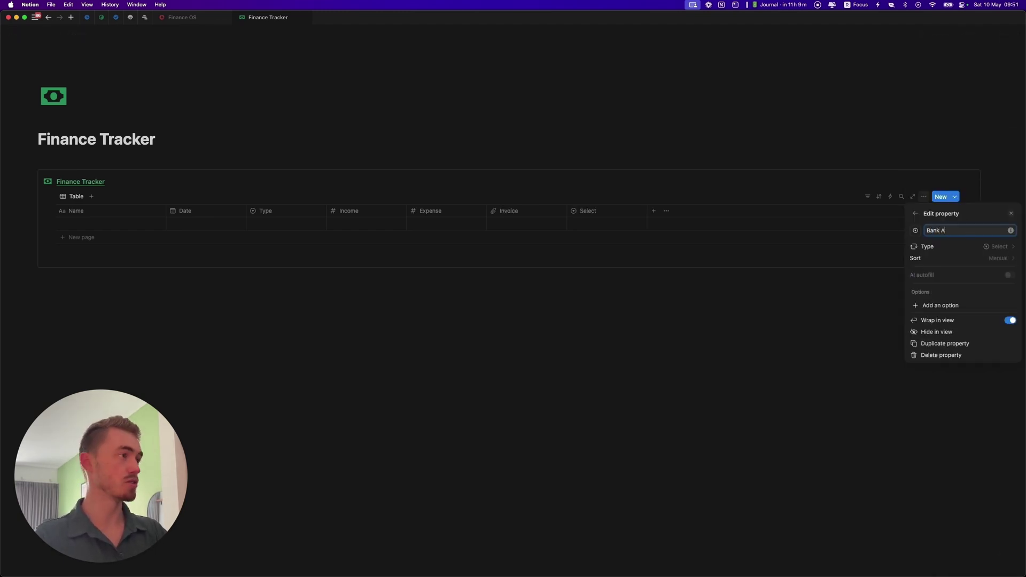
key(Escape)
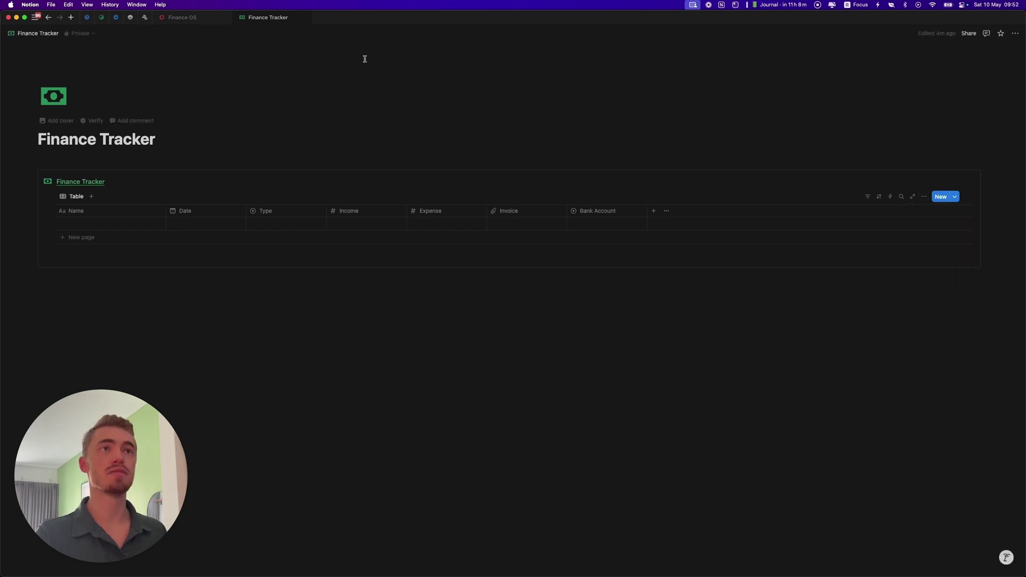
- Examine the bank accounts and the Budget Tracker's income, expenses and overview views on the Finance OS page
click(182, 17)
scroll(311, 209, down, 5)
scroll(311, 209, down, 1)
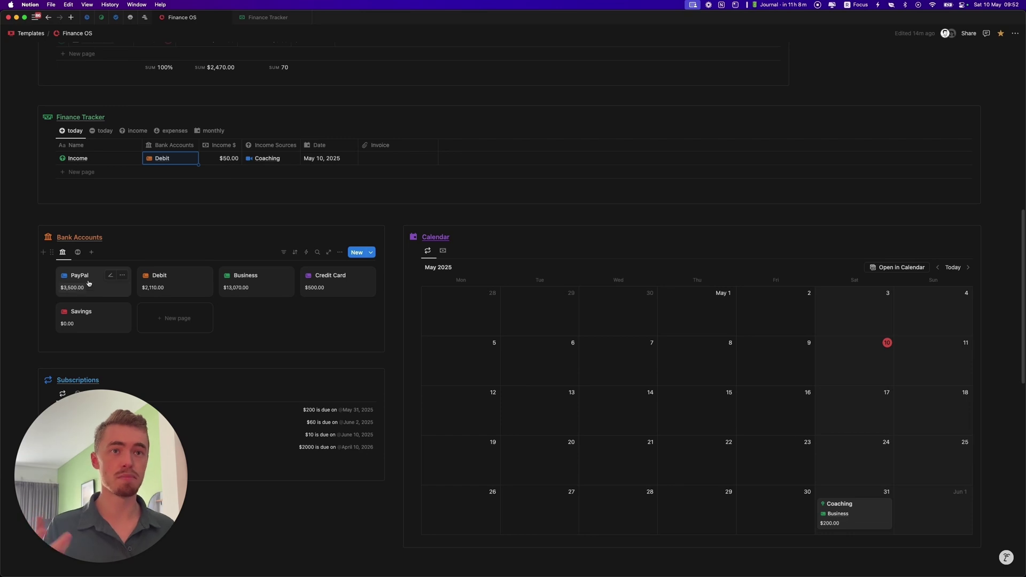
scroll(142, 274, up, 4)
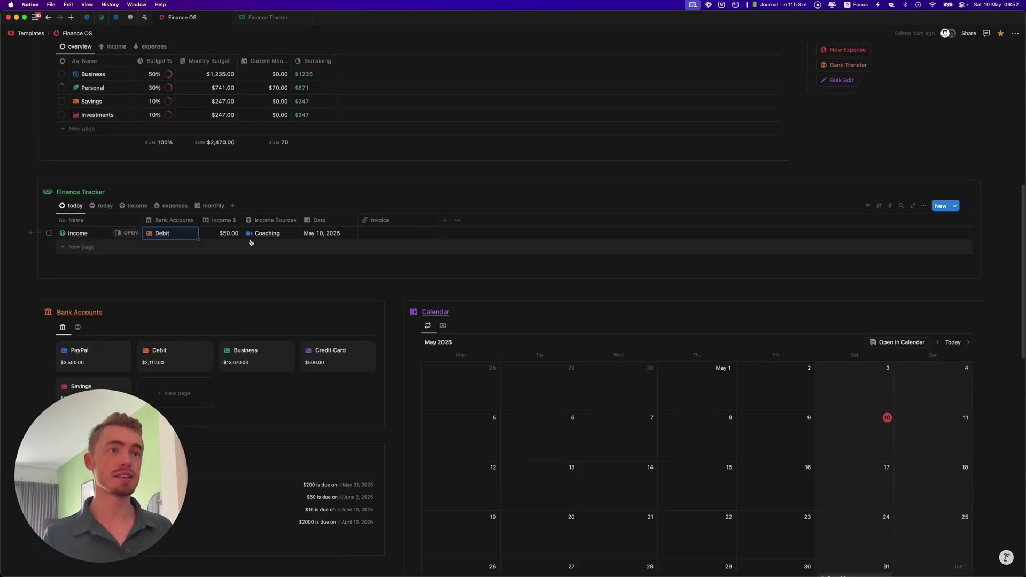
scroll(275, 240, up, 5)
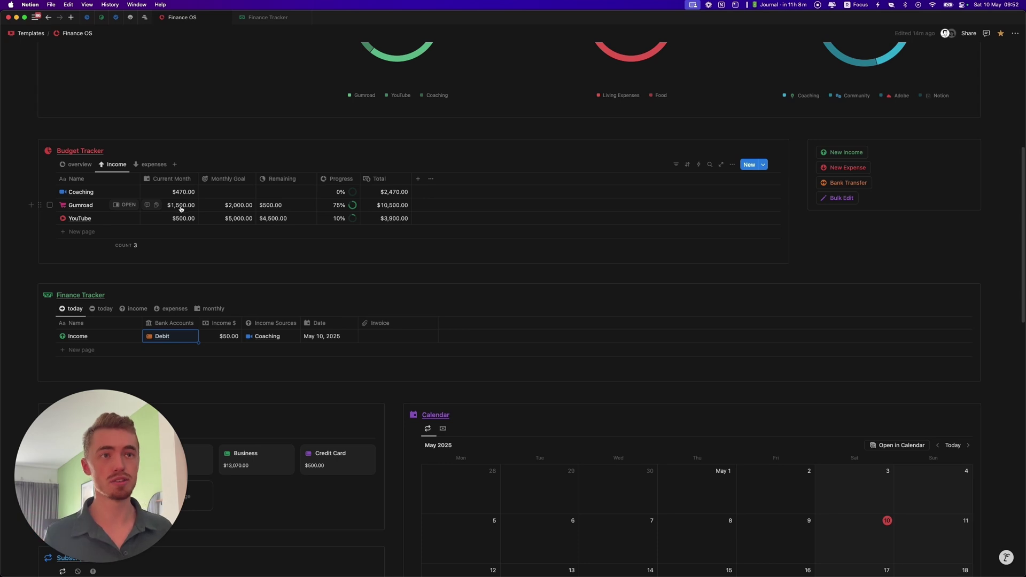
scroll(277, 194, up, 2)
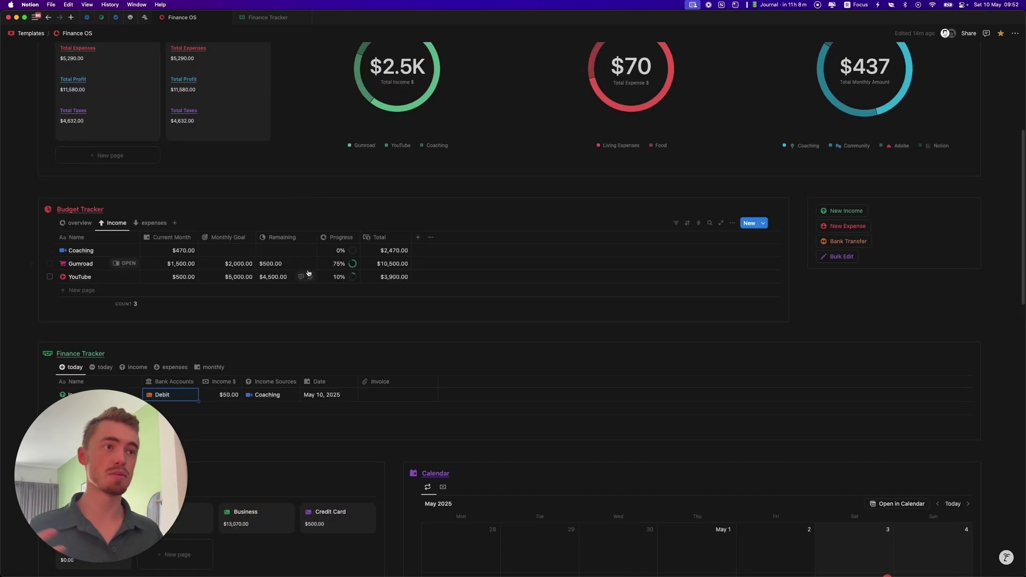
click(152, 223)
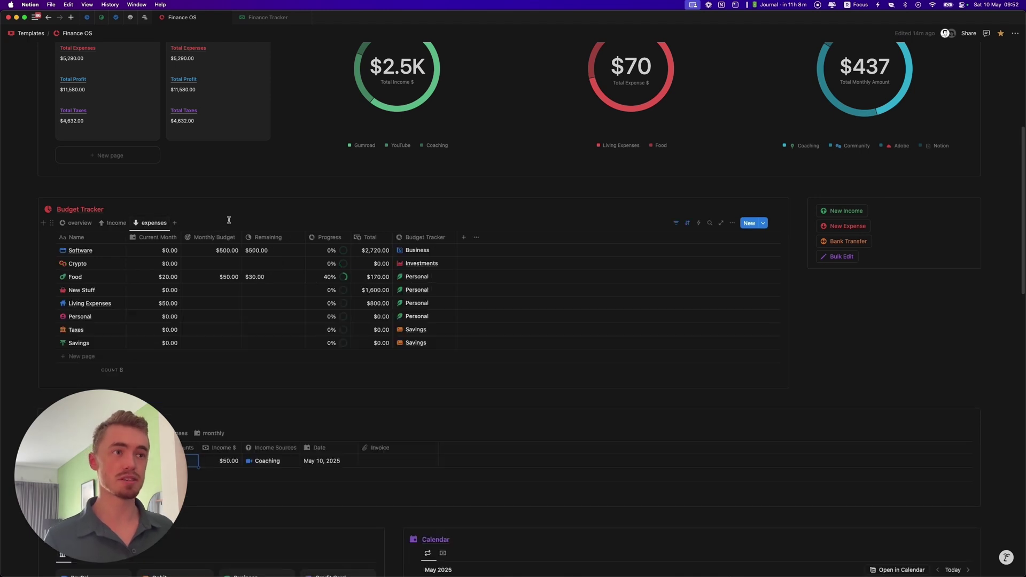
click(70, 224)
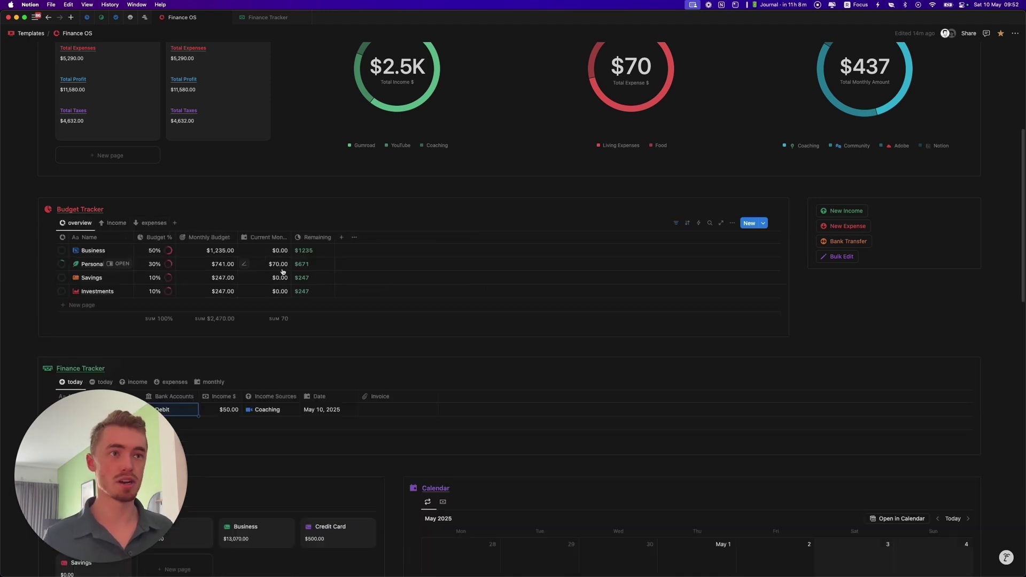
scroll(282, 269, down, 3)
scroll(294, 276, down, 3)
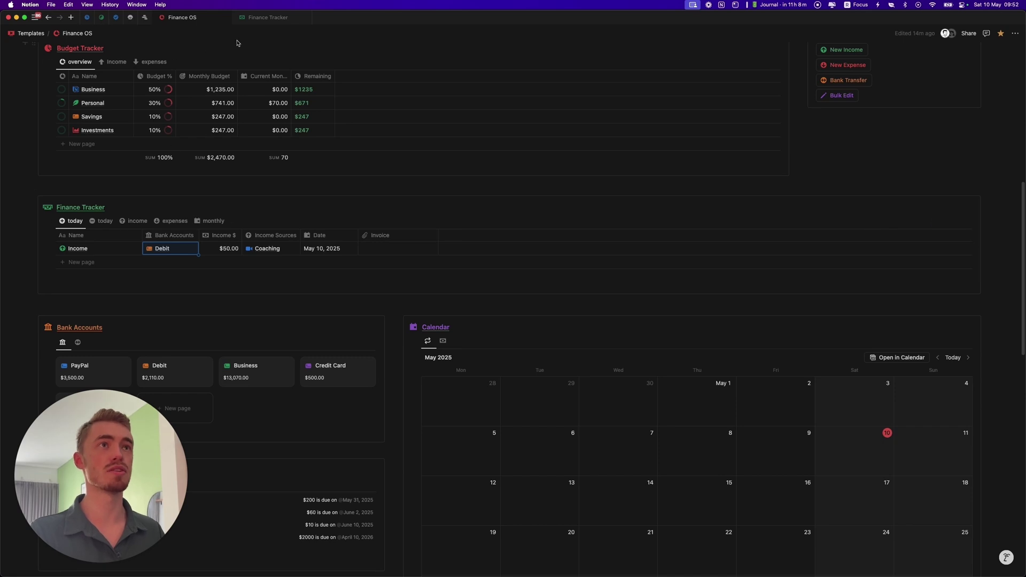
- Return to the Finance Tracker page and create PayPal, Business and Debit options in the blank row's Bank Account cell, leaving Debit selected
click(267, 17)
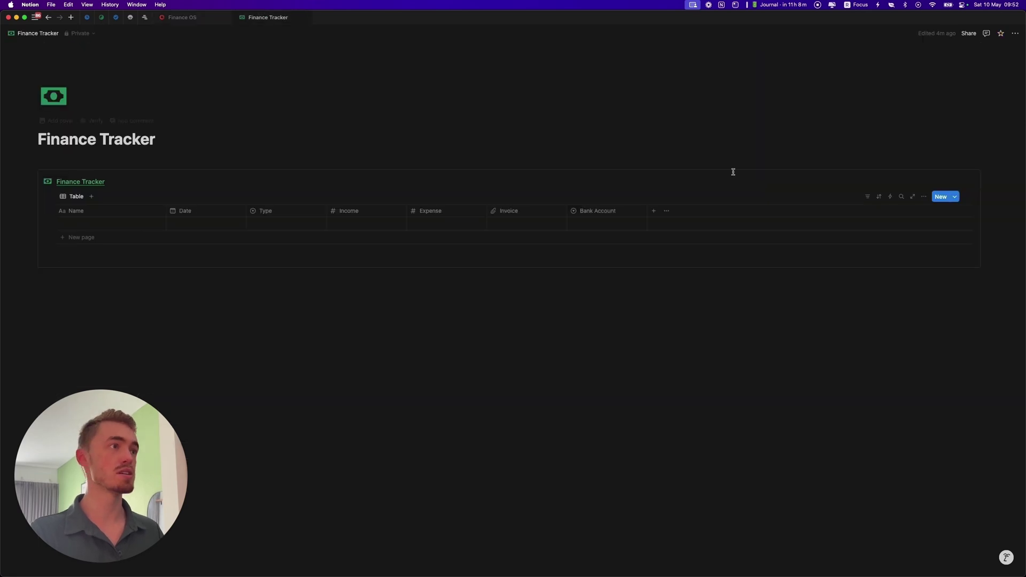
click(605, 226)
key(Escape)
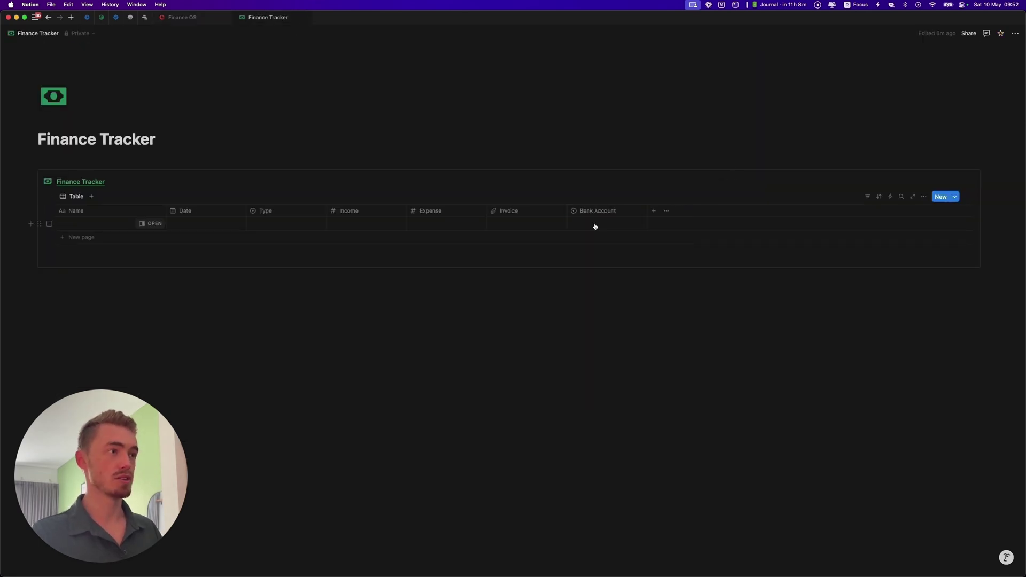
click(594, 224)
text(PayPal)
key(Return)
click(595, 225)
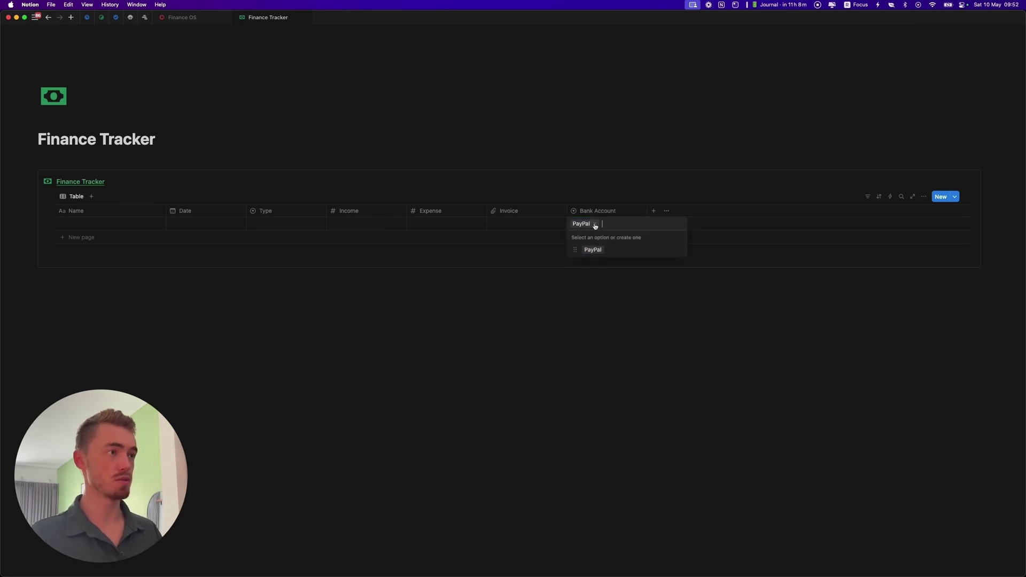
text(Business)
key(Return)
key(Return)
text(Debit)
key(Return)
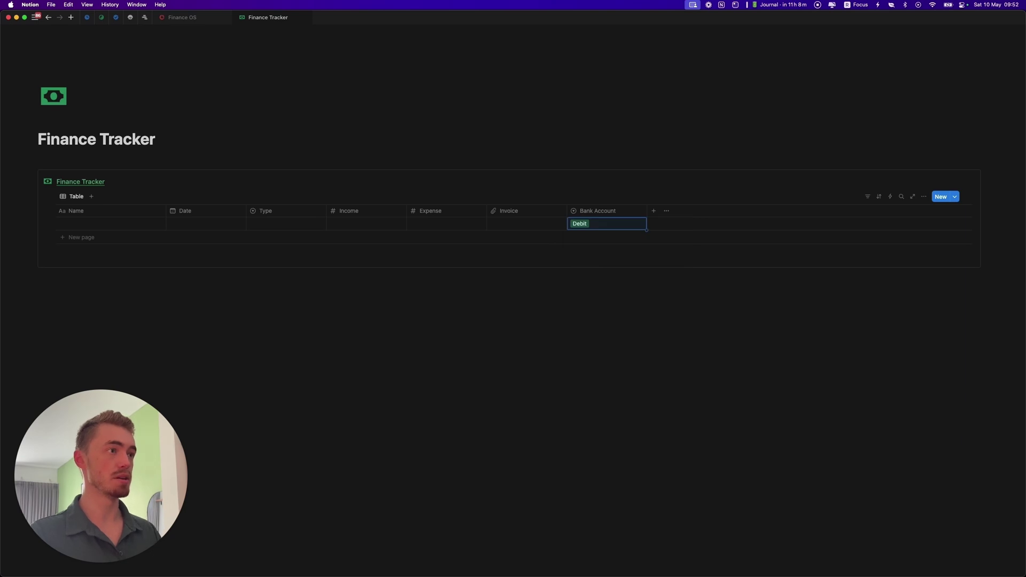
key(Escape)
- Add a Select property named Income Sources to the Finance Tracker table
click(653, 211)
click(915, 340)
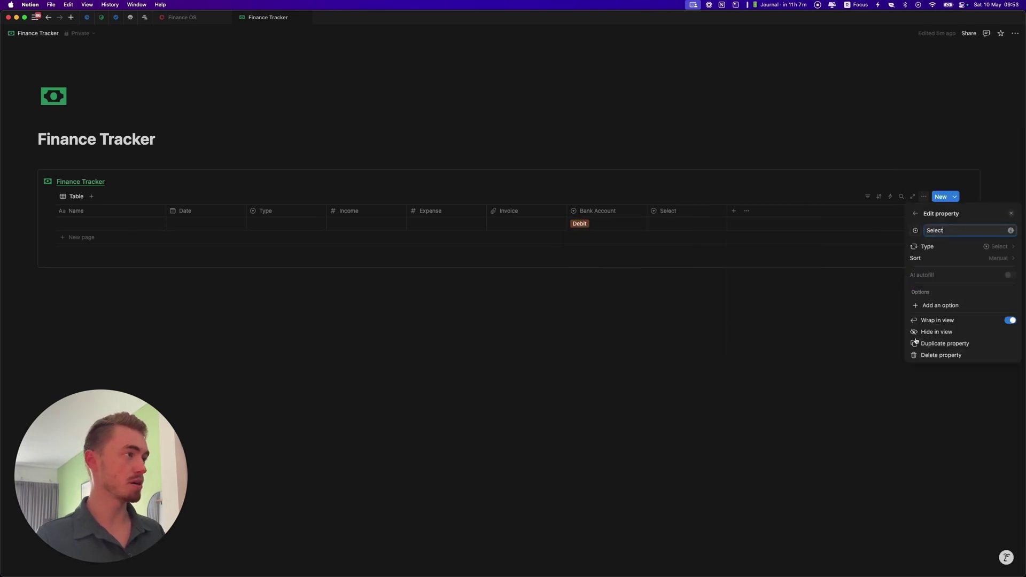
key(BackSpace)
key(BackSpace)
key(BackSpace)
key(BackSpace)
key(BackSpace)
key(BackSpace)
text(Income Sources)
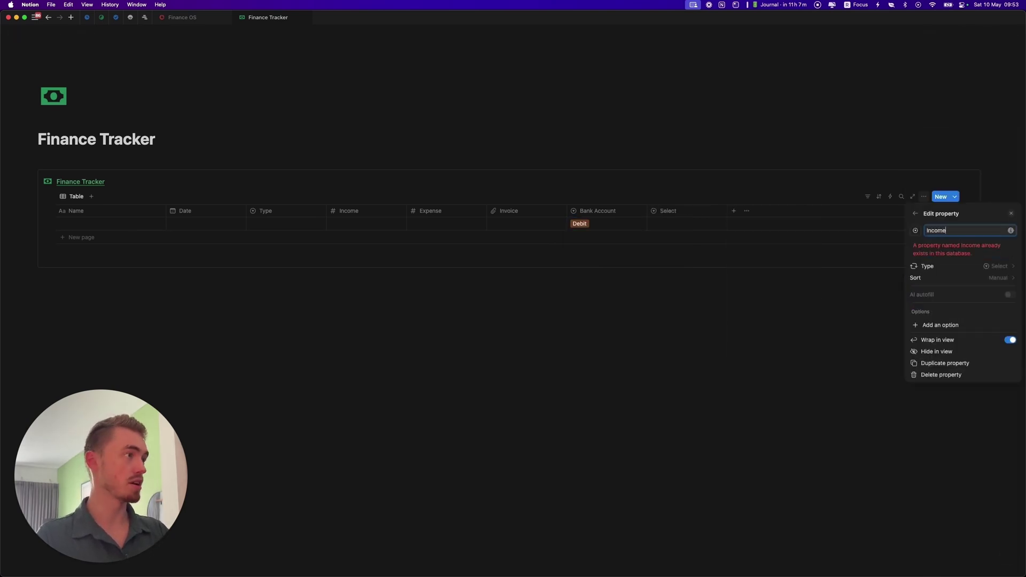
click(724, 222)
- Duplicate the Income Sources property and rename the copy Expense Sources
click(711, 211)
click(763, 210)
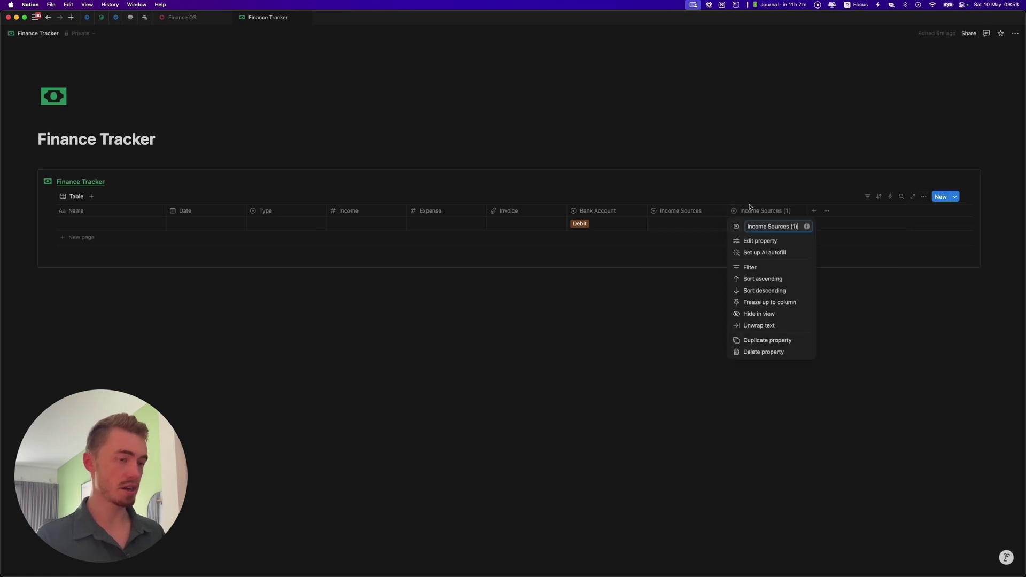
text(Expense)
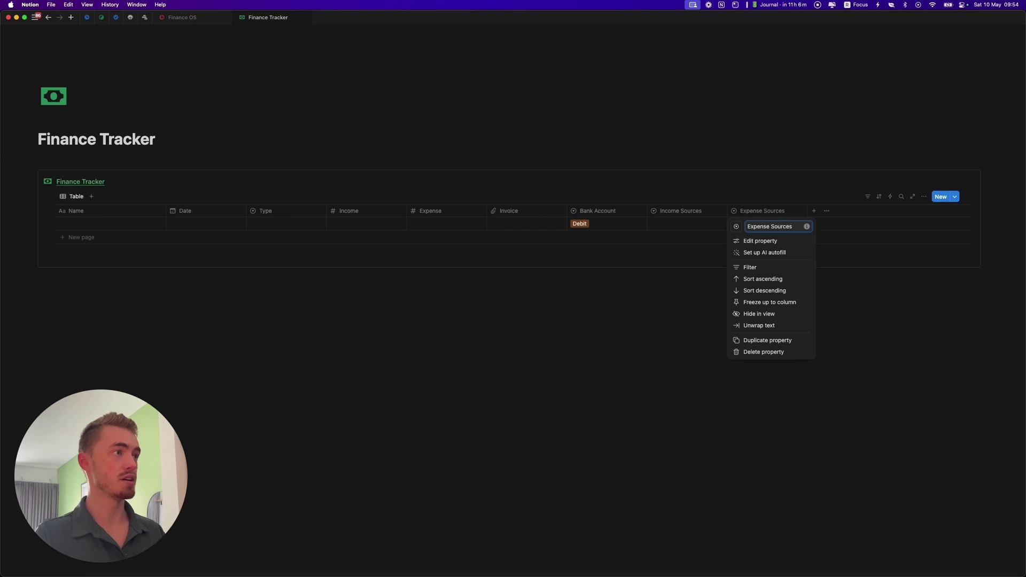
click(716, 224)
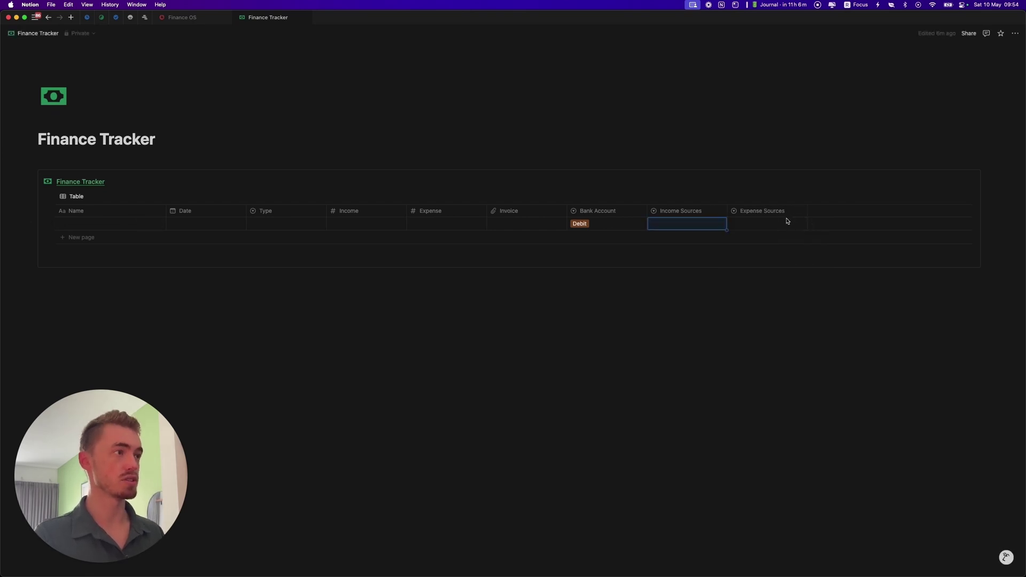
- Check the option lists in the row's Income Sources and Expense Sources cells
key(Return)
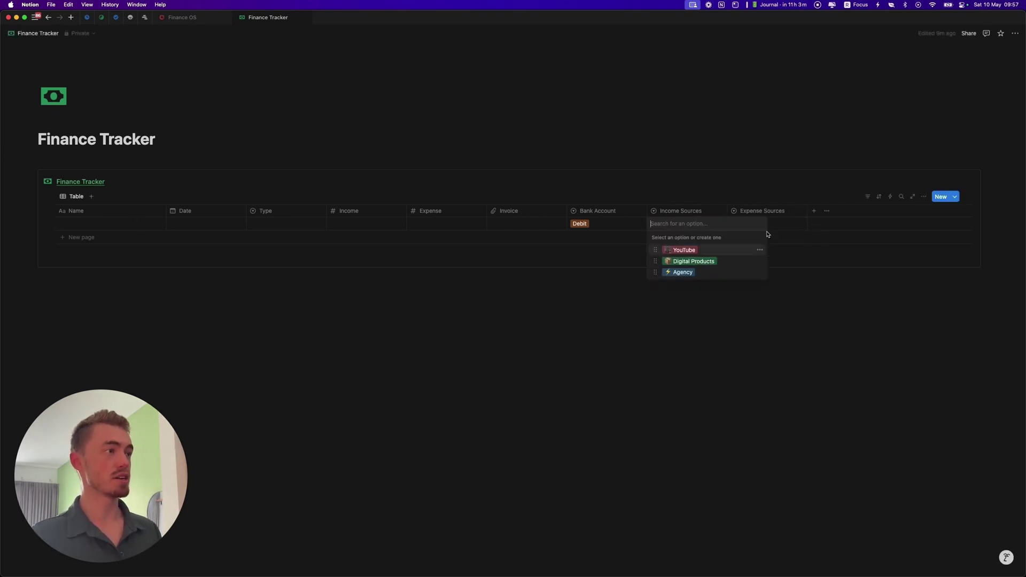
click(787, 224)
click(788, 224)
key(Escape)
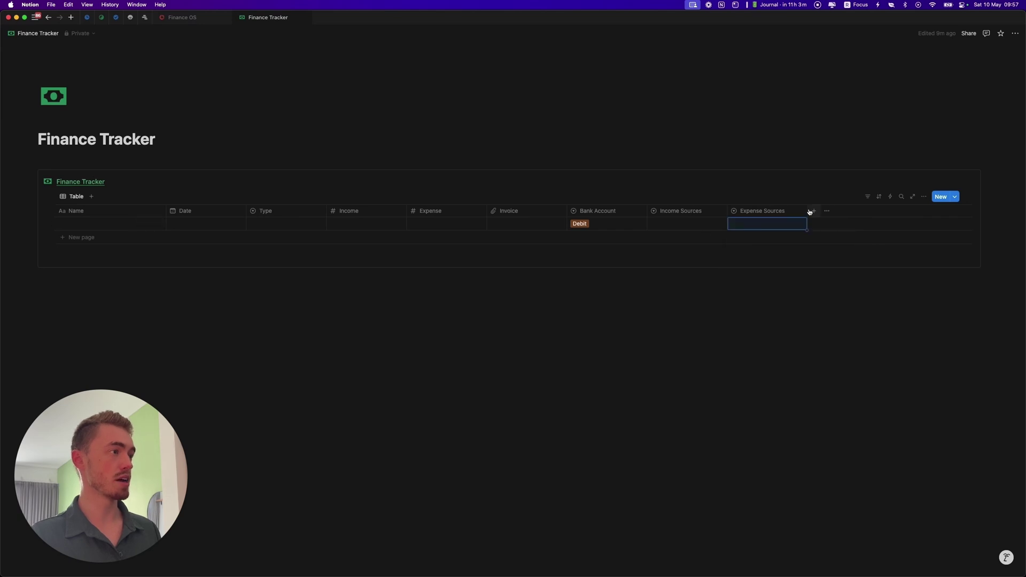
- Add a Formula property named Profit that calculates Income - Expense and save the formula
click(814, 211)
click(924, 459)
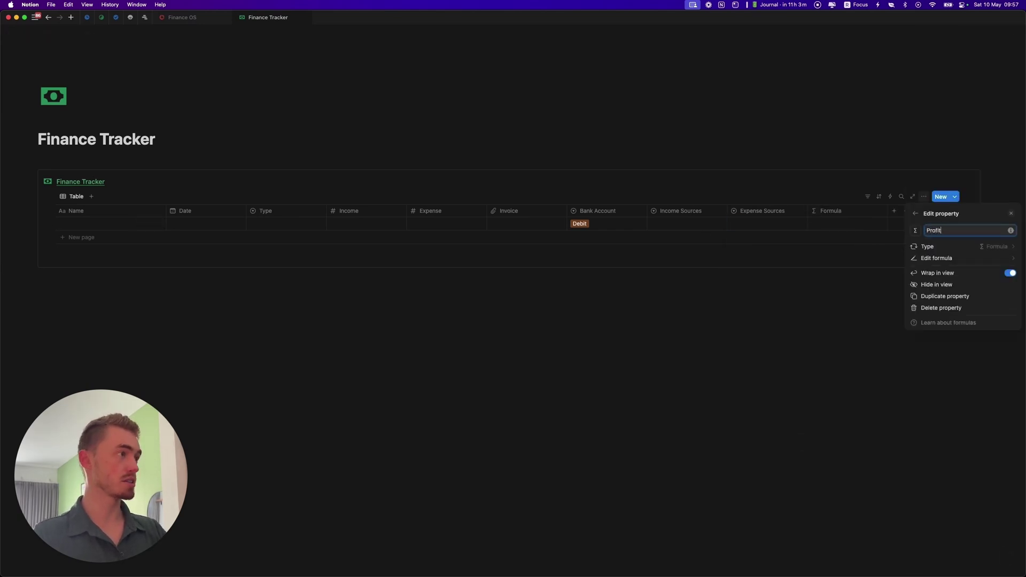
click(952, 259)
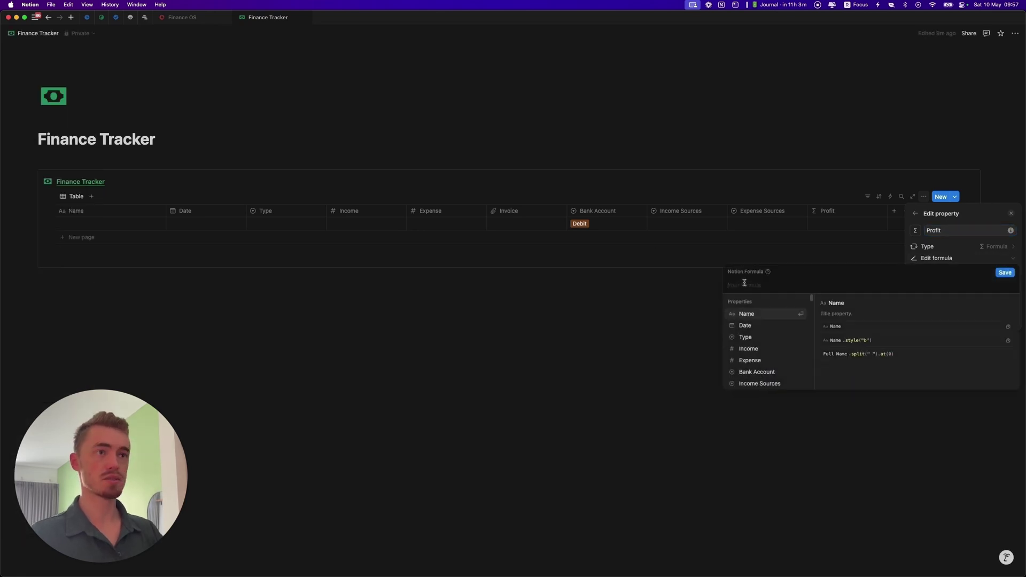
text(in)
key(Return)
text(- ex)
key(Return)
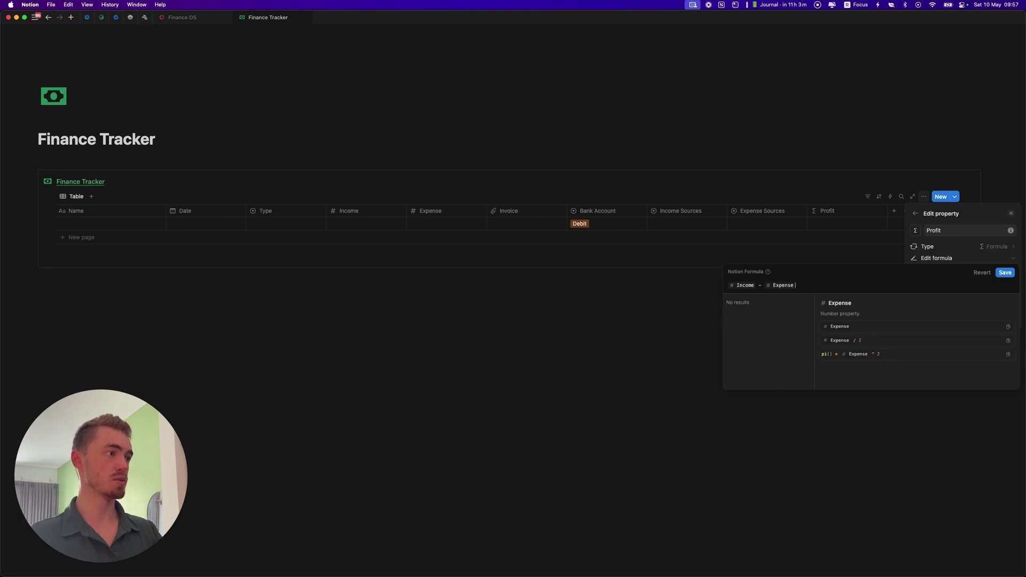
click(1005, 272)
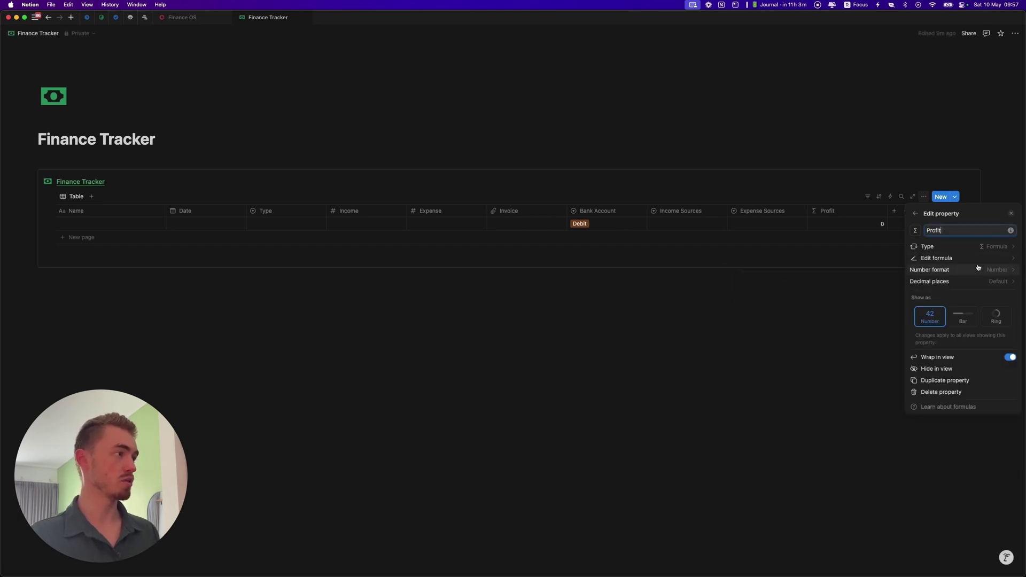
- Set the Profit property's number format to US Dollar and narrow its column
click(977, 270)
click(962, 247)
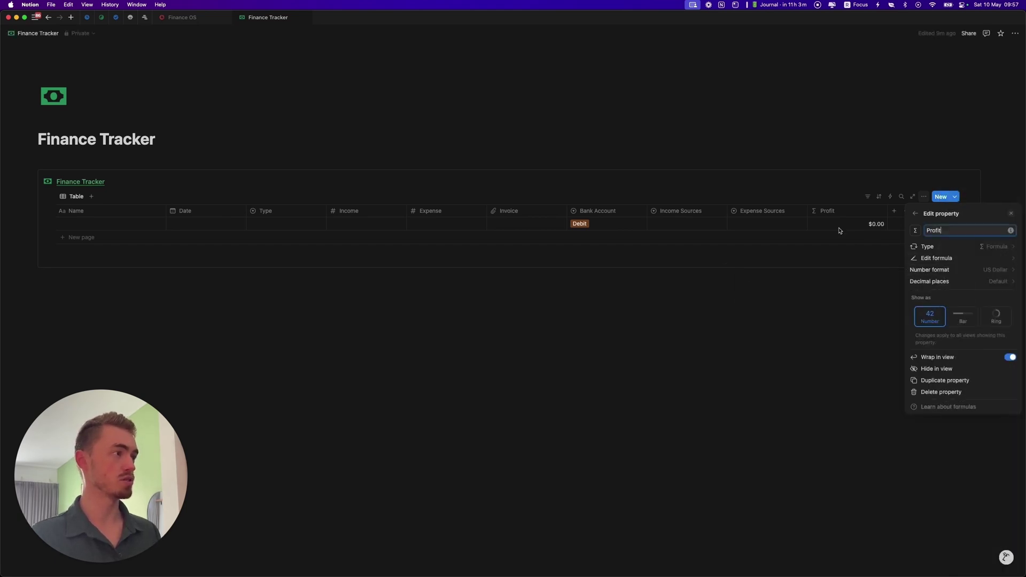
key(Escape)
drag(862, 210, 859, 211)
- Enter 100 as Income and 50 as Expense in the table's row
click(389, 224)
text(100)
key(Return)
click(460, 221)
text(50)
key(Return)
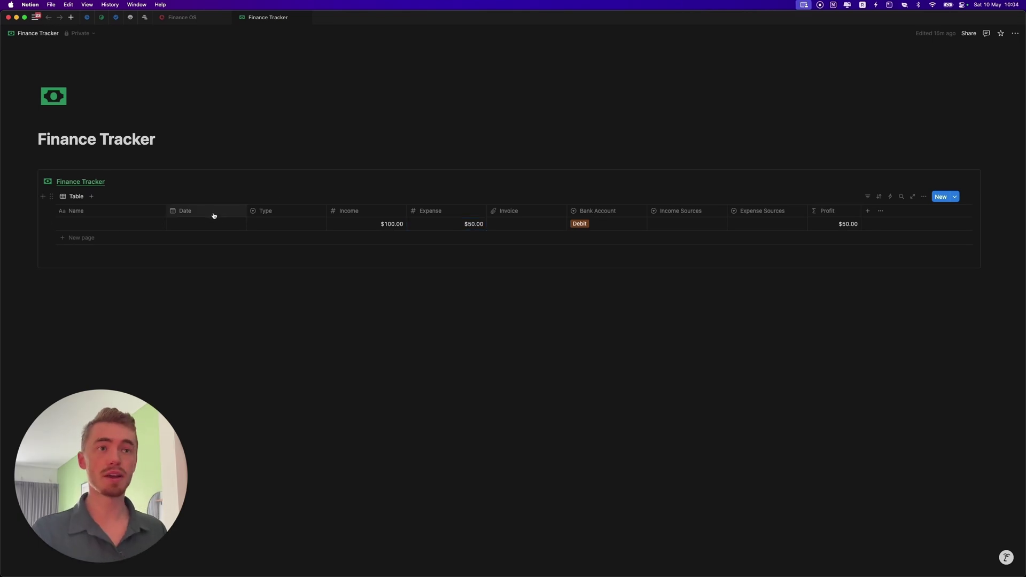
- Replace the Date property's icon with a calendar icon
click(213, 214)
click(179, 227)
text(calendar)
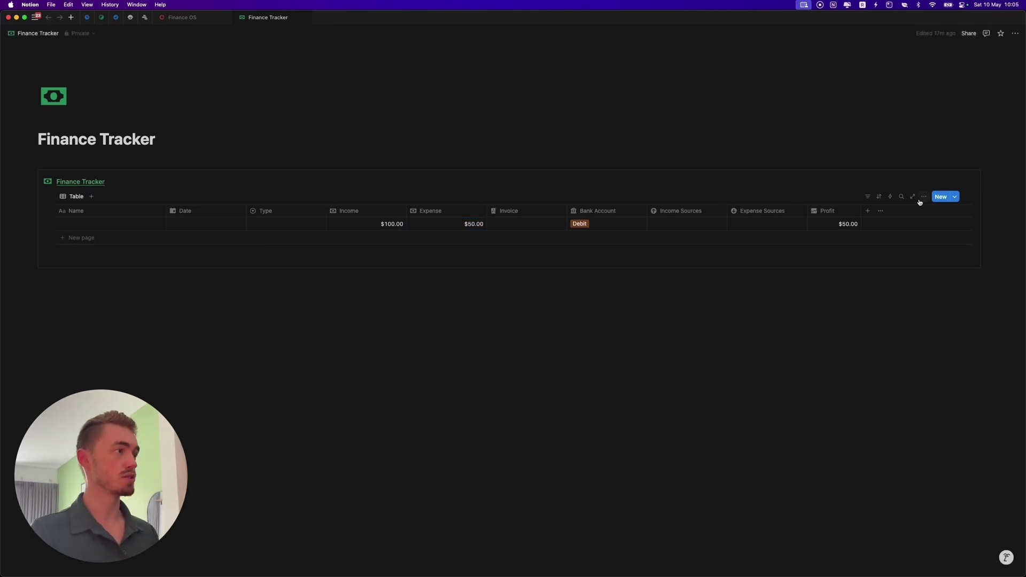
- Rename the table view to today and give it the circled plus icon
click(924, 196)
text(today)
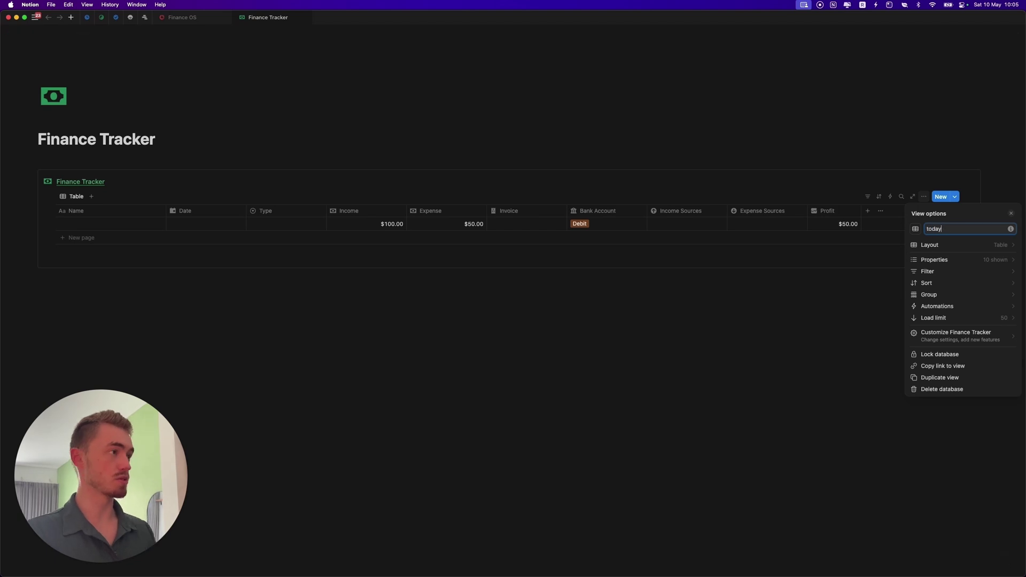
click(916, 228)
text(plus)
click(932, 284)
- Filter the today view to entries whose Type is Income
click(928, 272)
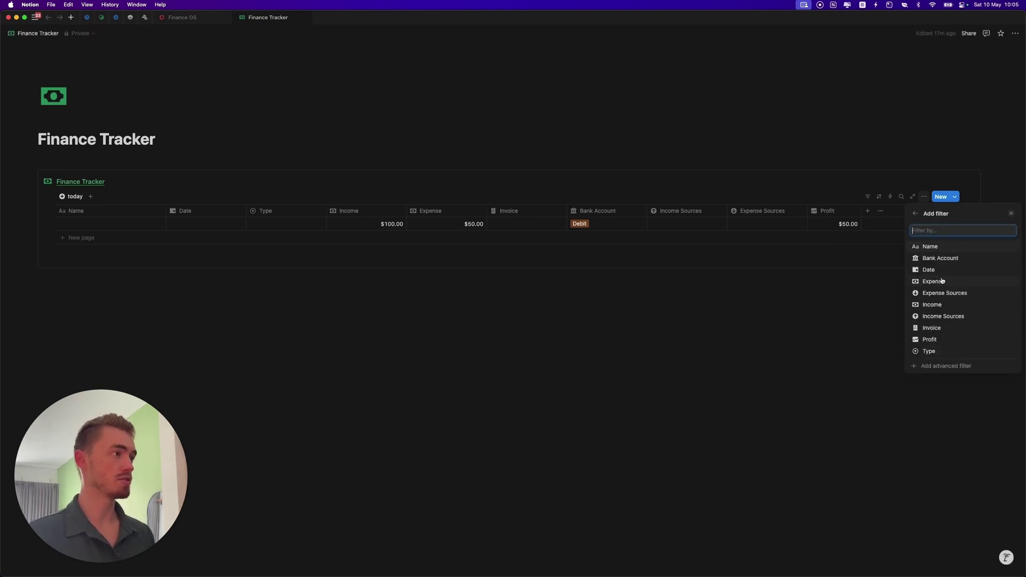
click(941, 351)
click(942, 232)
click(940, 282)
click(945, 221)
click(916, 214)
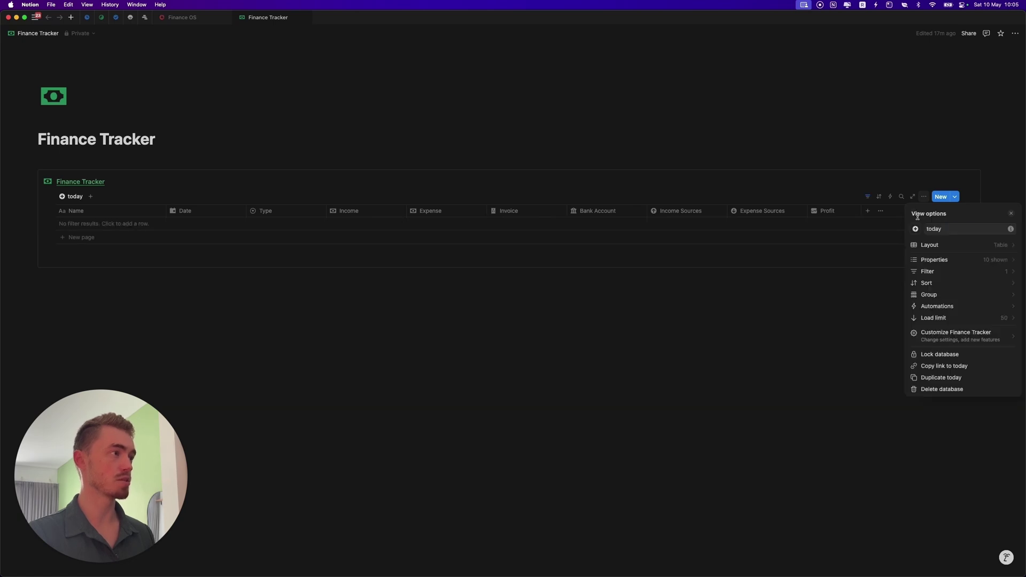
- Hide the Type, Expense, Expense Sources and Profit properties in the today view
click(942, 260)
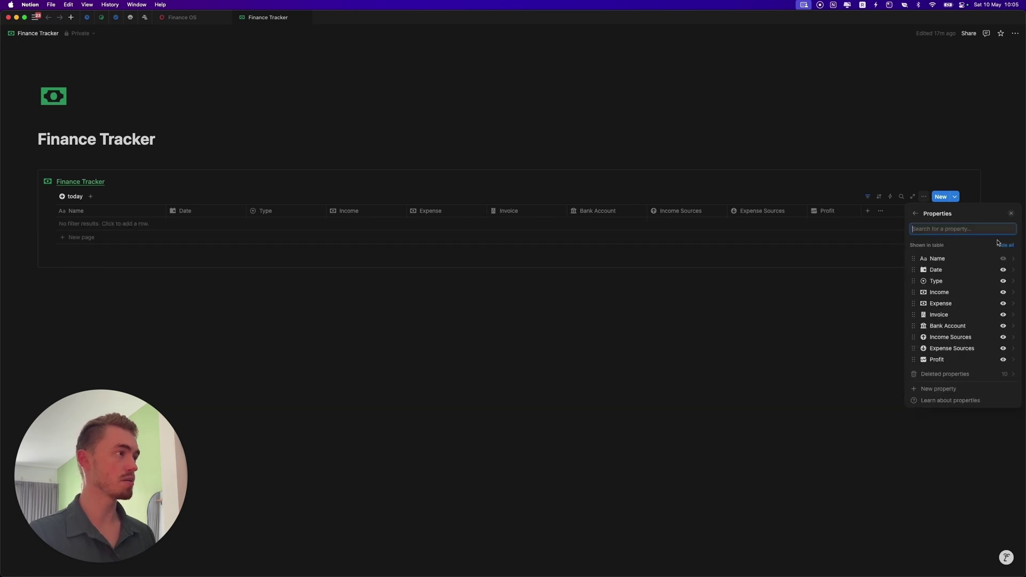
click(1004, 281)
click(1003, 293)
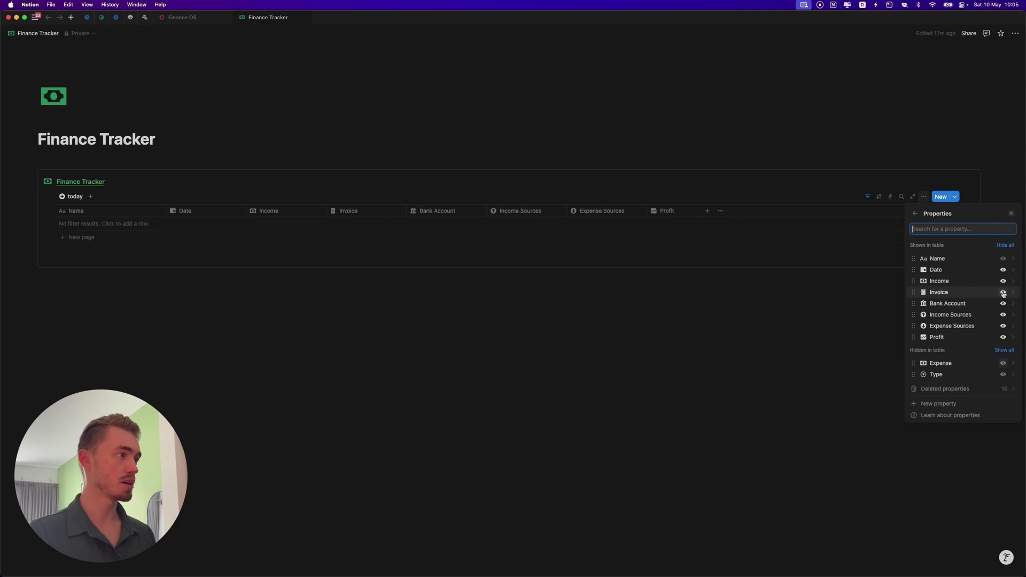
click(1004, 327)
click(1003, 326)
click(1011, 213)
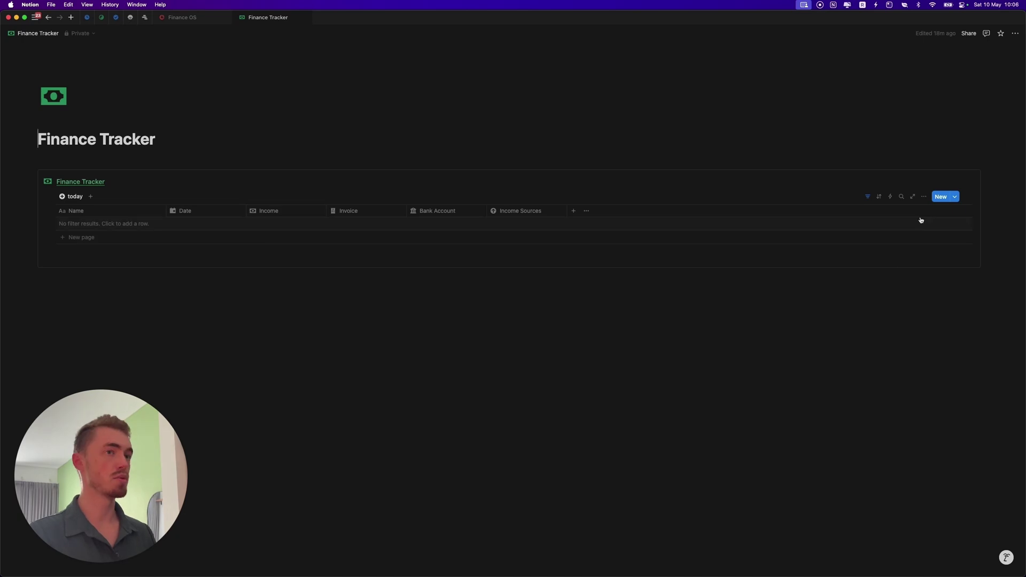
- Add a row and reorder the columns after Name to Income, Bank Account, Income Sources, Date, Invoice
click(210, 223)
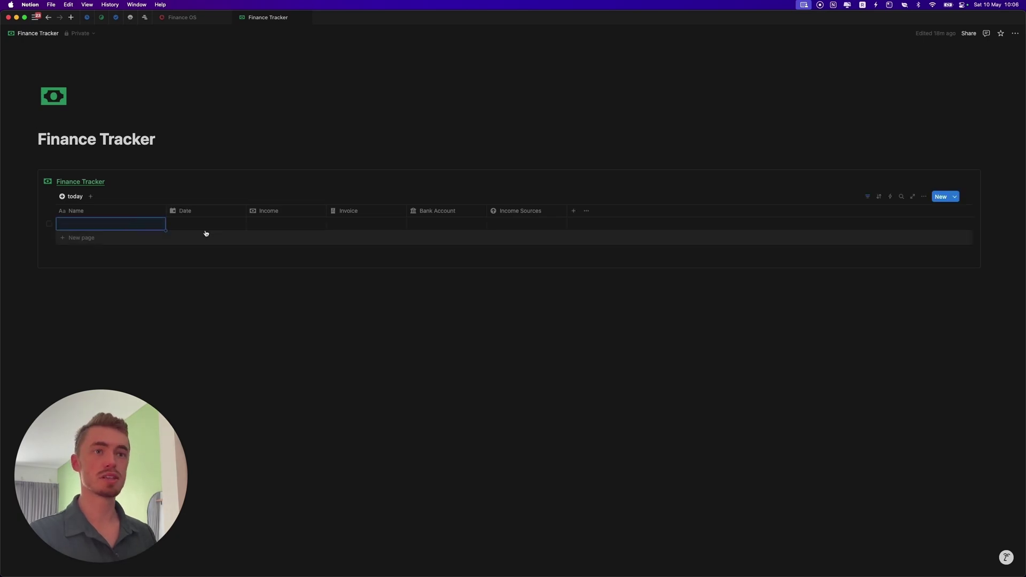
drag(206, 214, 382, 217)
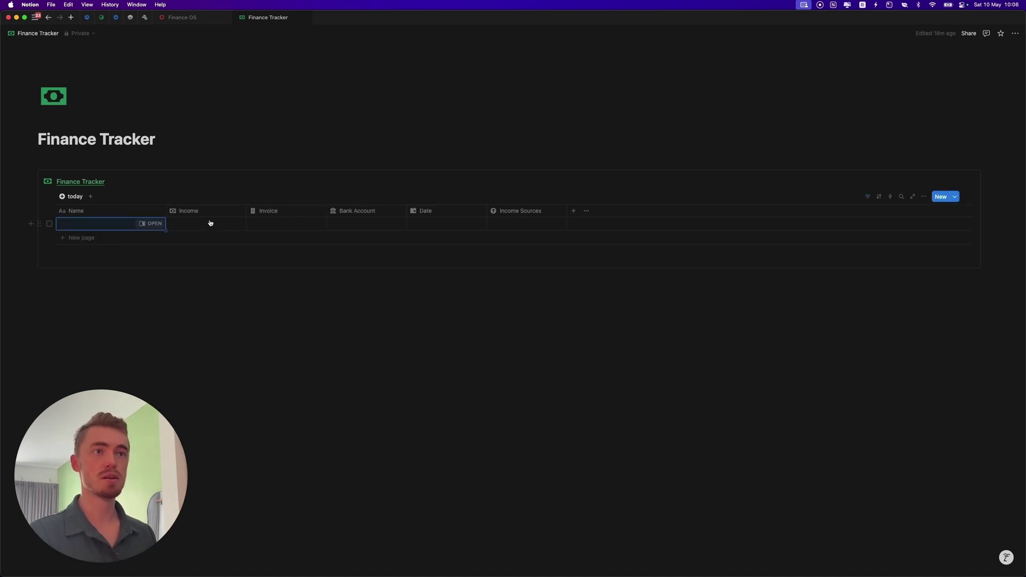
drag(251, 212, 575, 215)
drag(304, 216, 369, 223)
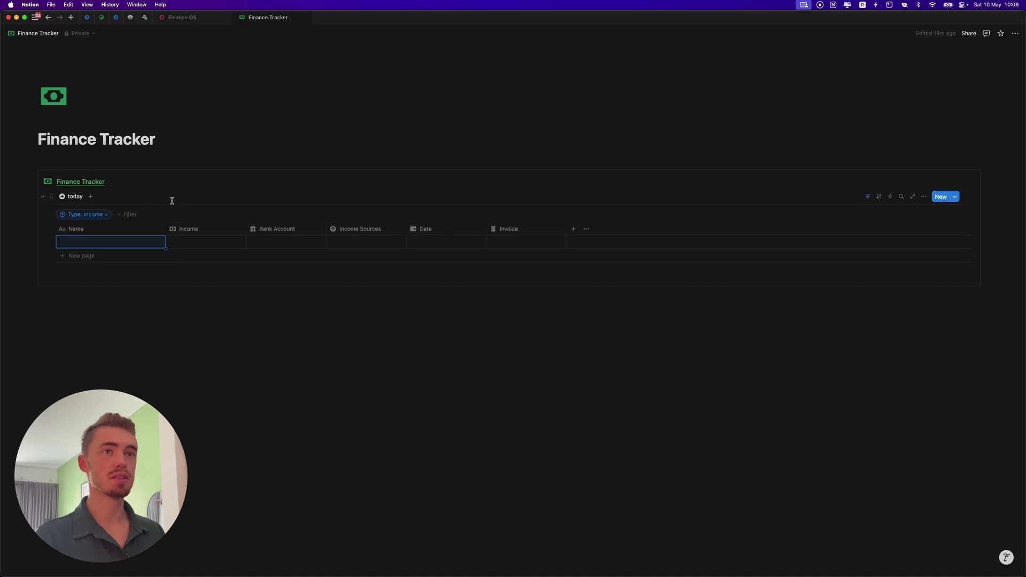
- Convert the Type filter to an advanced filter and add a rule that Date's start date is relative to today, this day
click(98, 218)
click(154, 231)
click(203, 243)
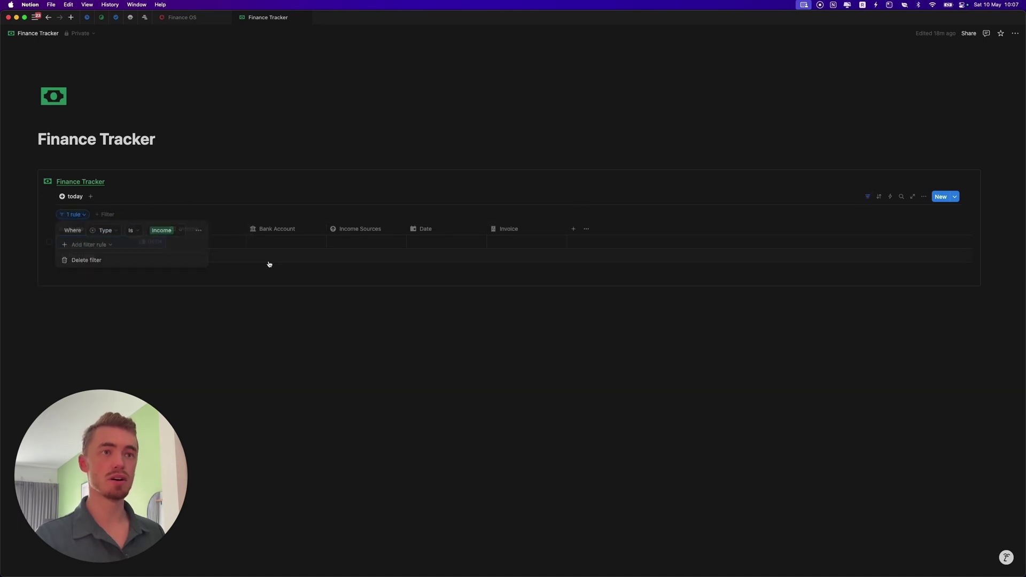
click(150, 245)
click(121, 258)
click(105, 247)
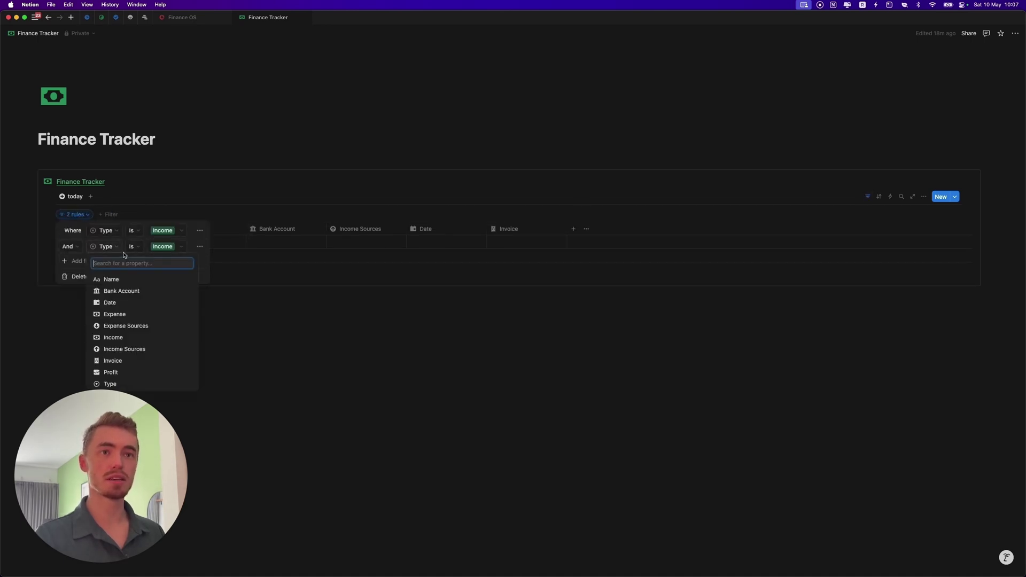
click(184, 303)
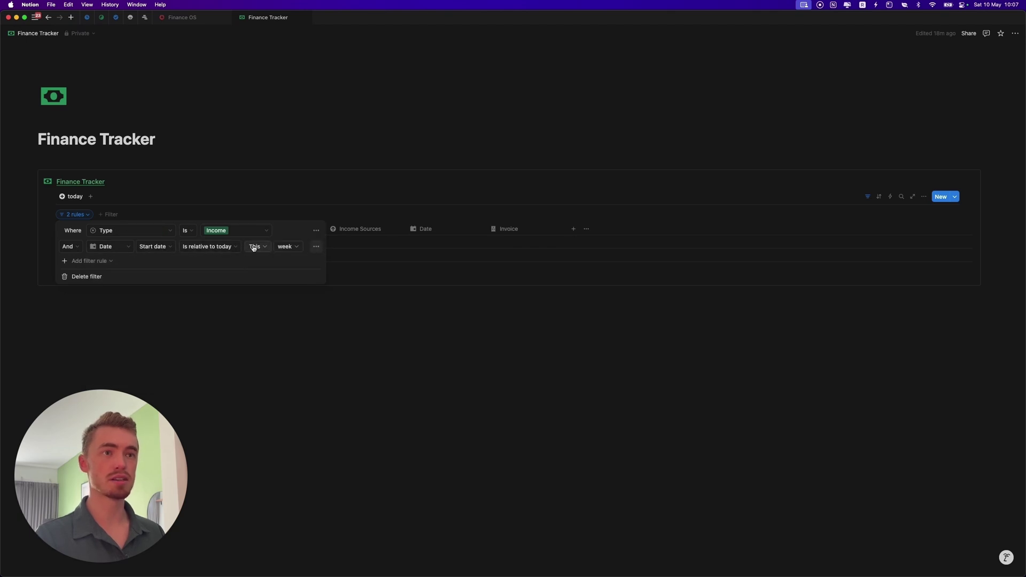
click(284, 247)
click(285, 262)
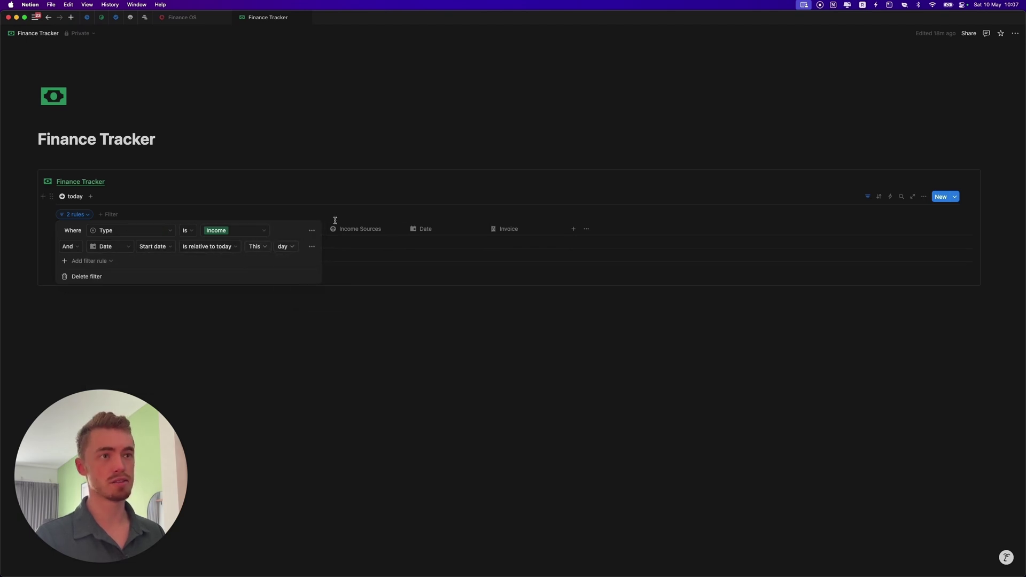
click(519, 205)
- Set the first row's Bank Account to PayPal and narrow the Bank Account and Income Sources columns
click(240, 246)
click(258, 256)
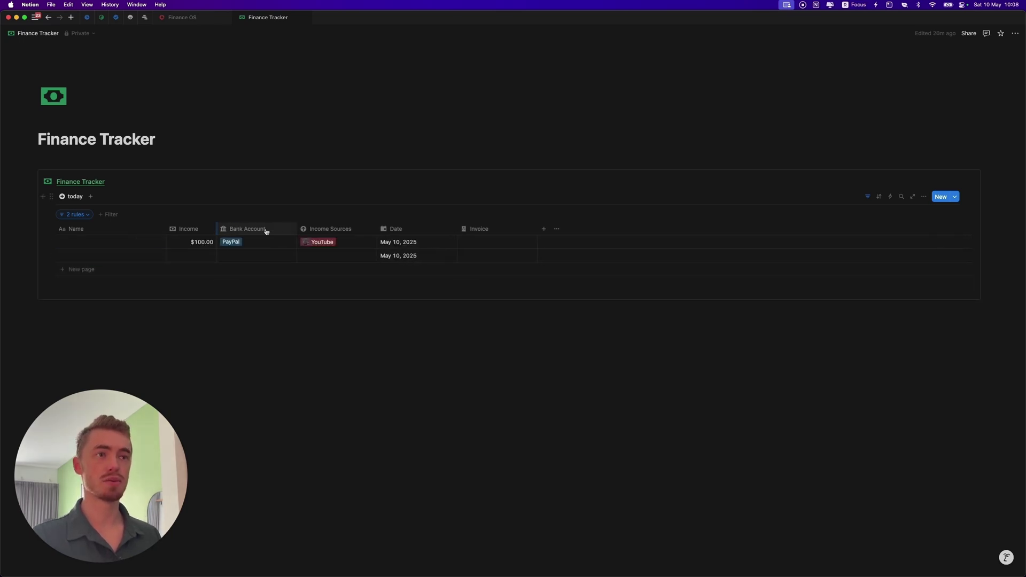
drag(286, 231, 278, 231)
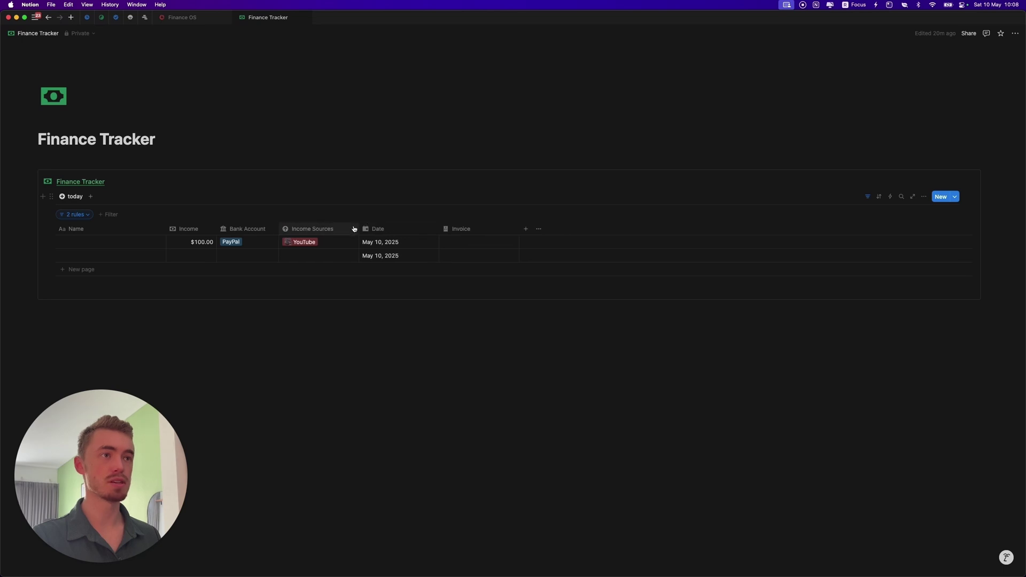
drag(359, 230, 342, 230)
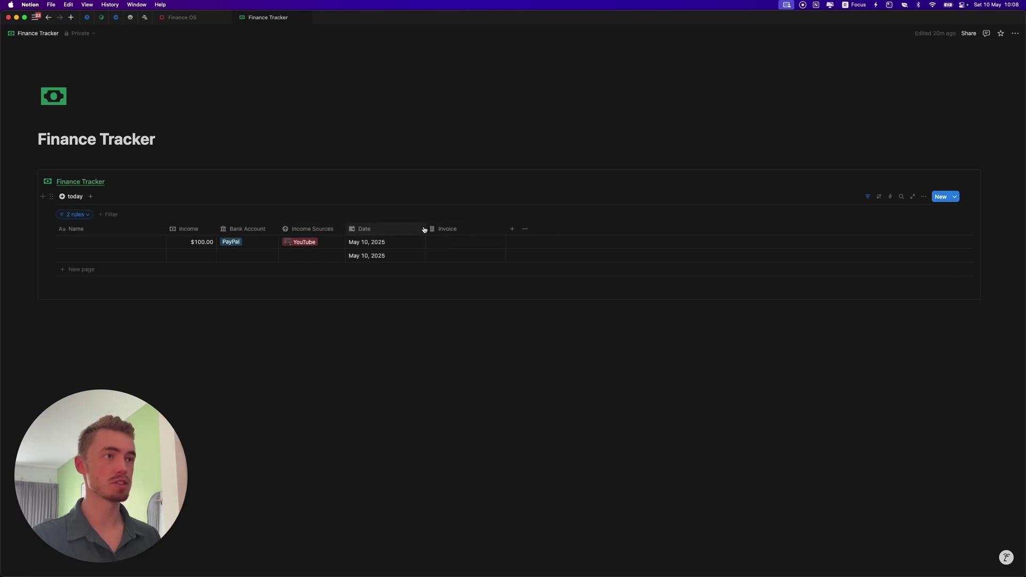
- Duplicate the today view, name the copy today, and give it the circled minus icon
click(72, 198)
click(78, 277)
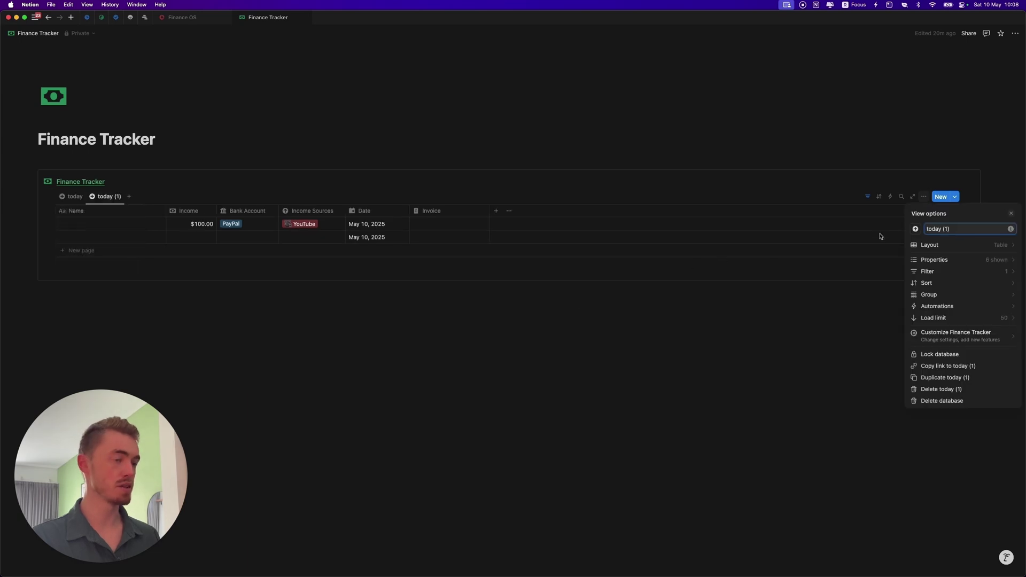
key(BackSpace)
key(BackSpace)
key(BackSpace)
key(BackSpace)
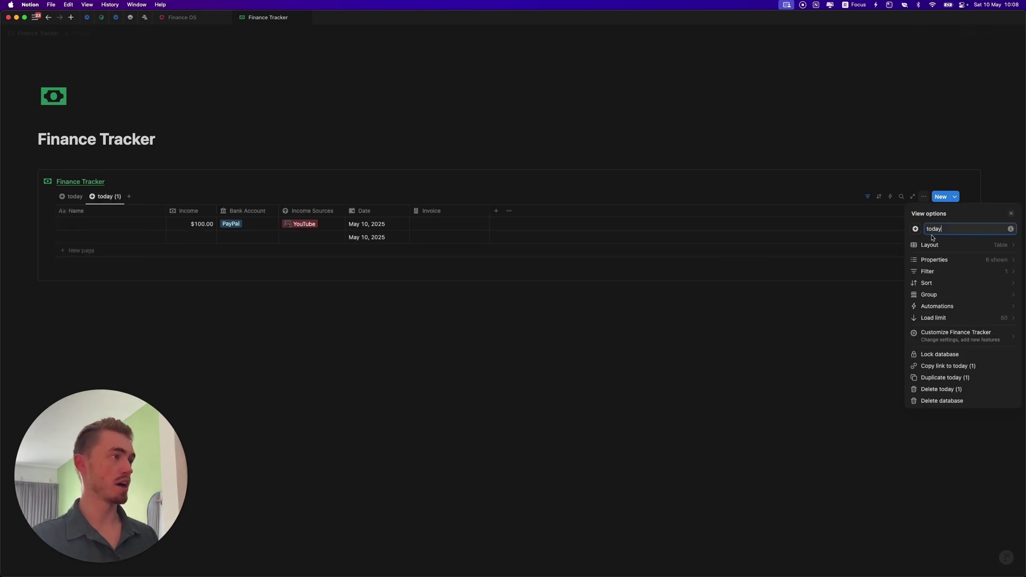
click(915, 228)
text(min)
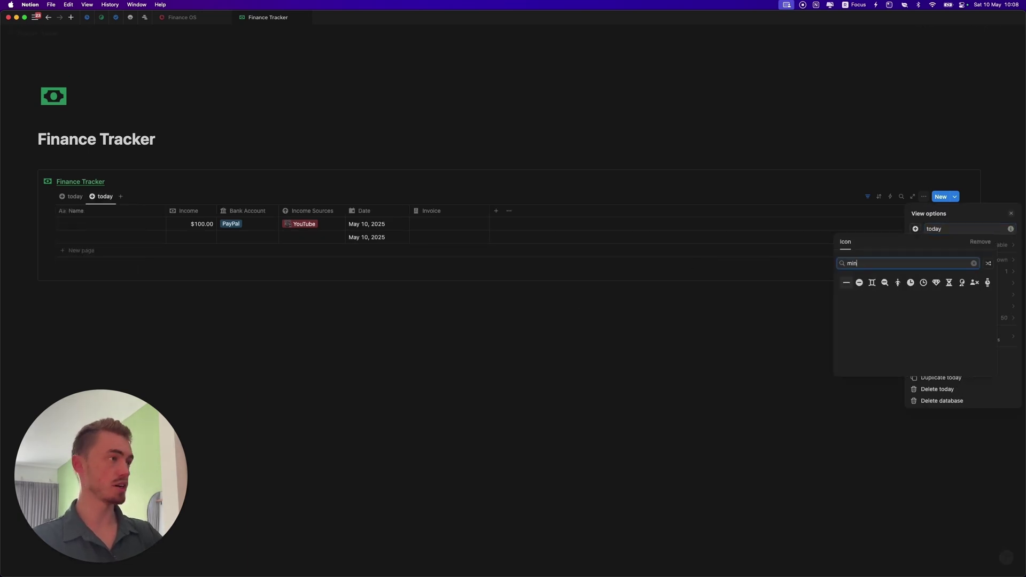
click(860, 282)
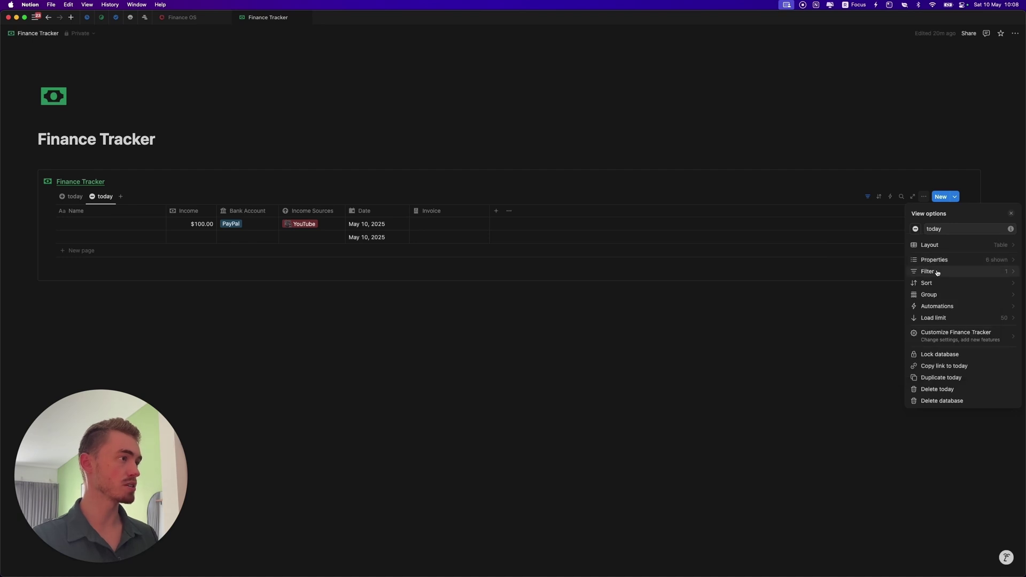
- Change the duplicated view's Type filter rule from Income to Expense
click(937, 272)
click(941, 229)
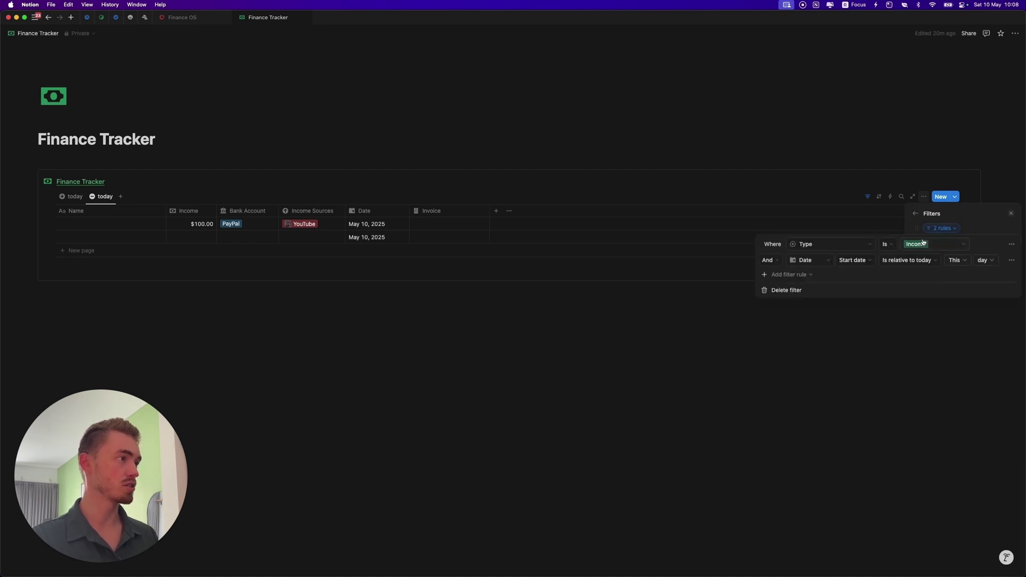
click(923, 244)
click(929, 273)
click(927, 286)
click(986, 221)
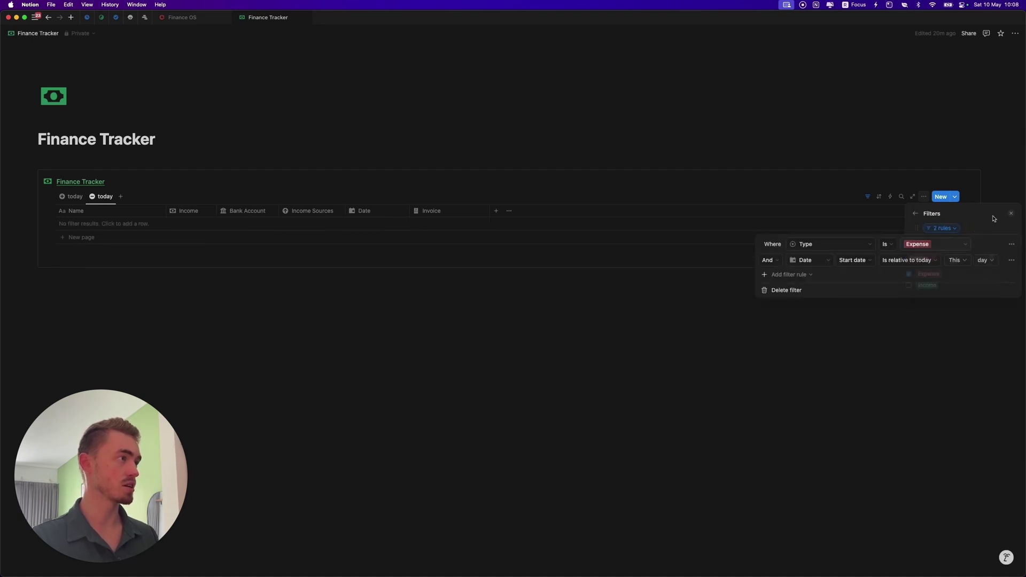
- Hide Income and Income Sources in the duplicated view, show Expense first and Expense Sources before Invoice, and narrow the Expense column
click(924, 197)
click(923, 196)
click(935, 262)
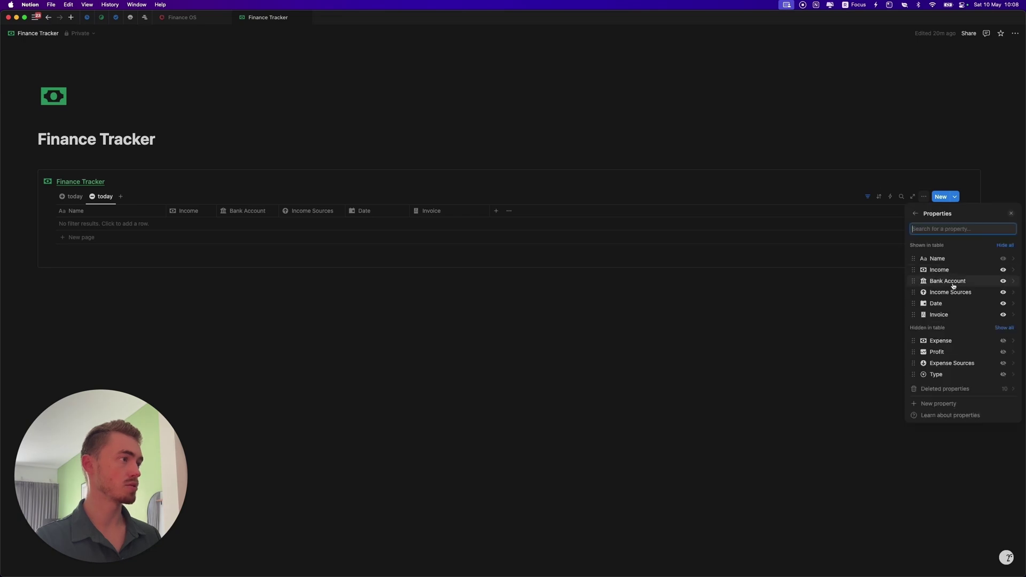
click(1003, 269)
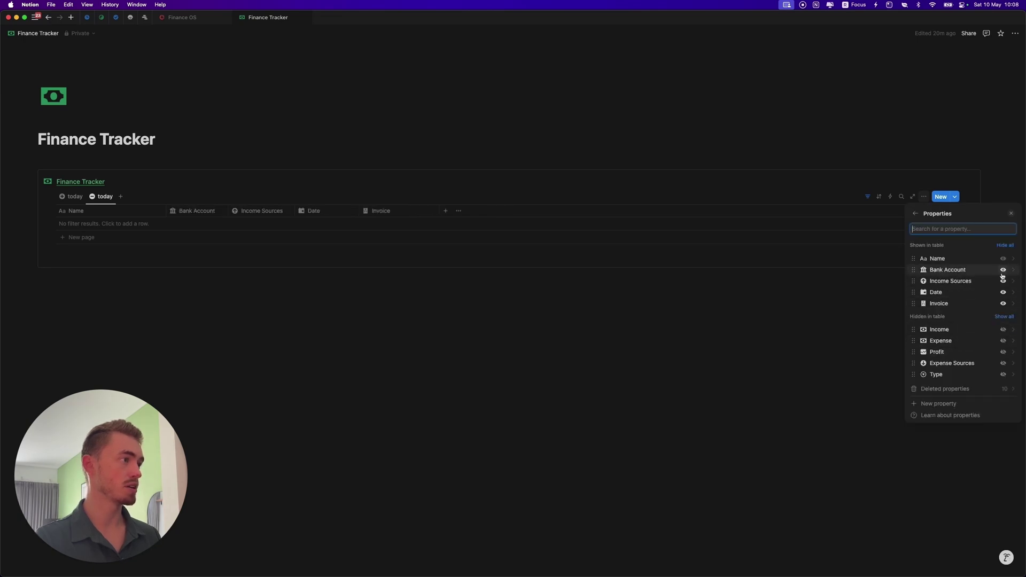
click(1003, 280)
drag(956, 363, 943, 293)
drag(943, 354, 943, 270)
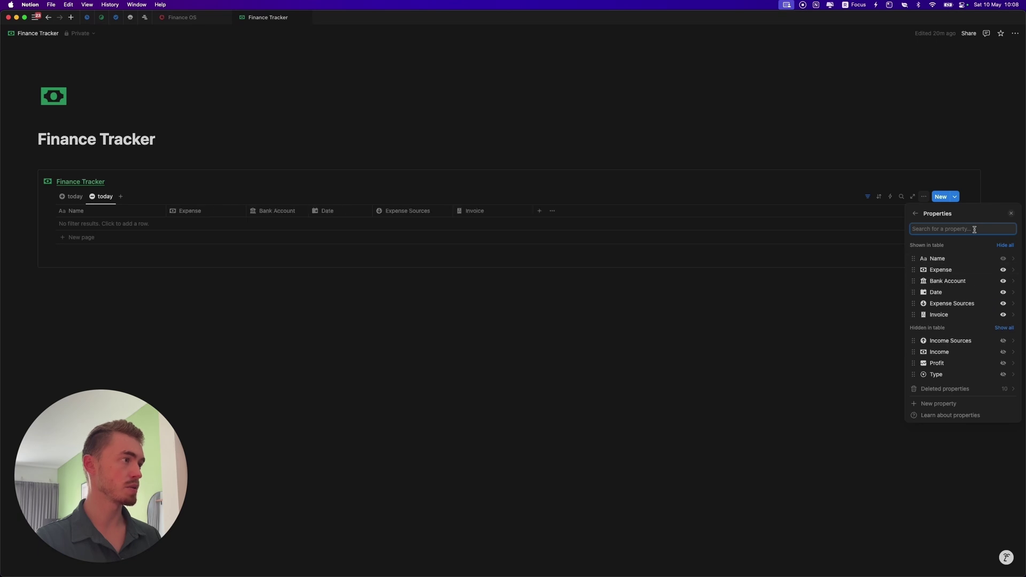
click(1010, 213)
drag(246, 211, 225, 211)
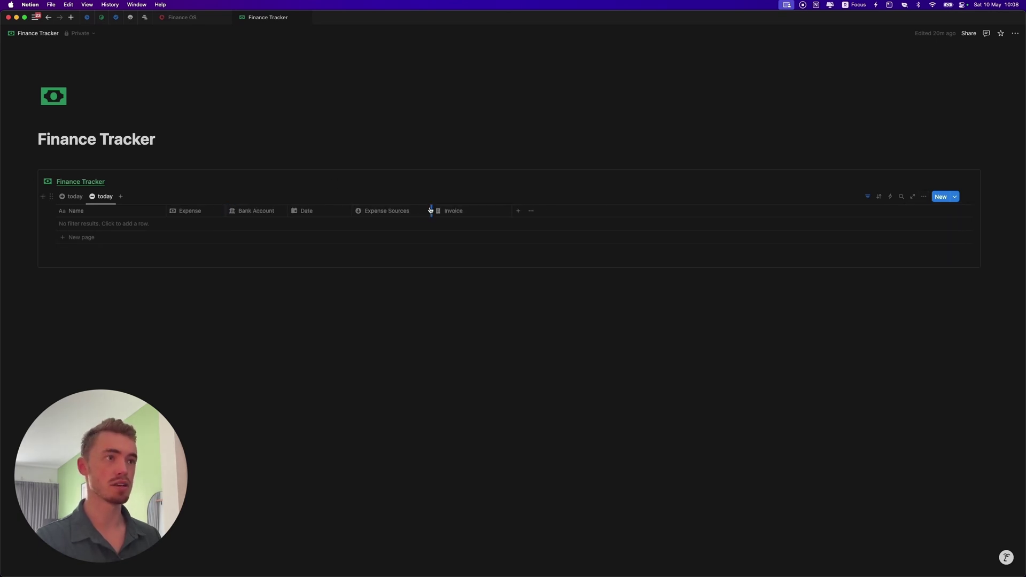
- Narrow the Expense Sources column and add a row to the expense view with an Expense of $50
drag(431, 207, 420, 208)
click(362, 237)
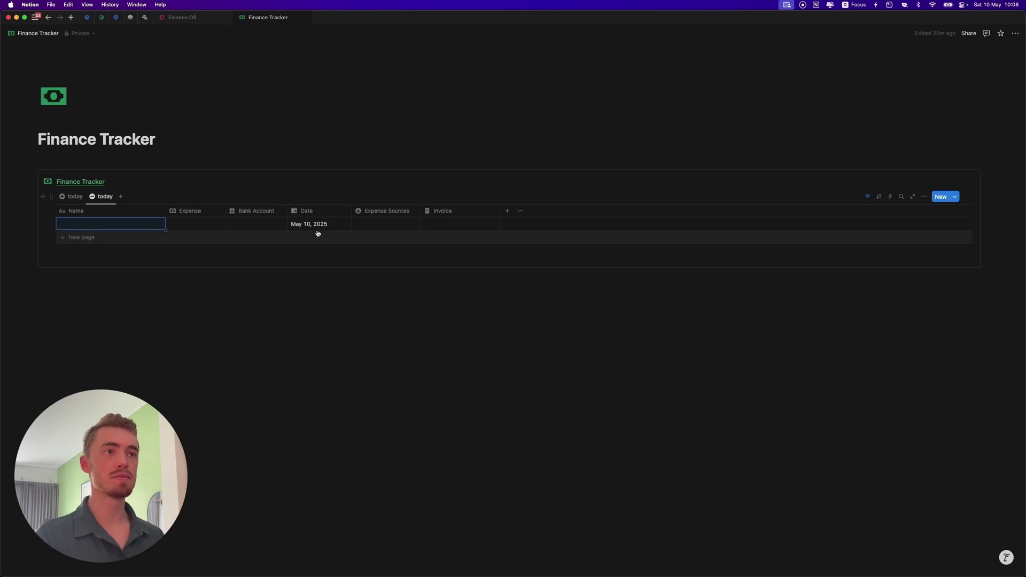
click(195, 227)
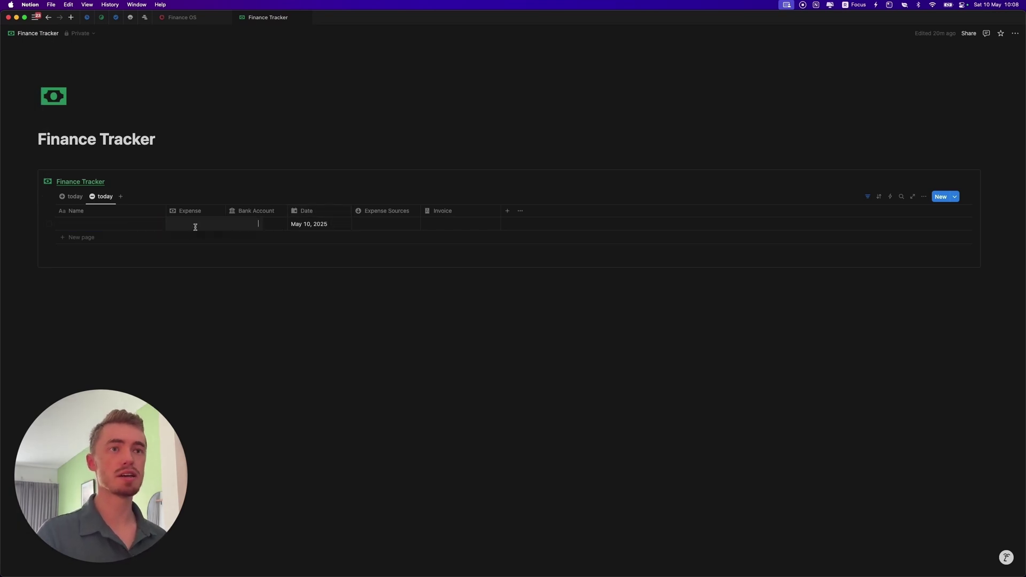
text(100)
key(Return)
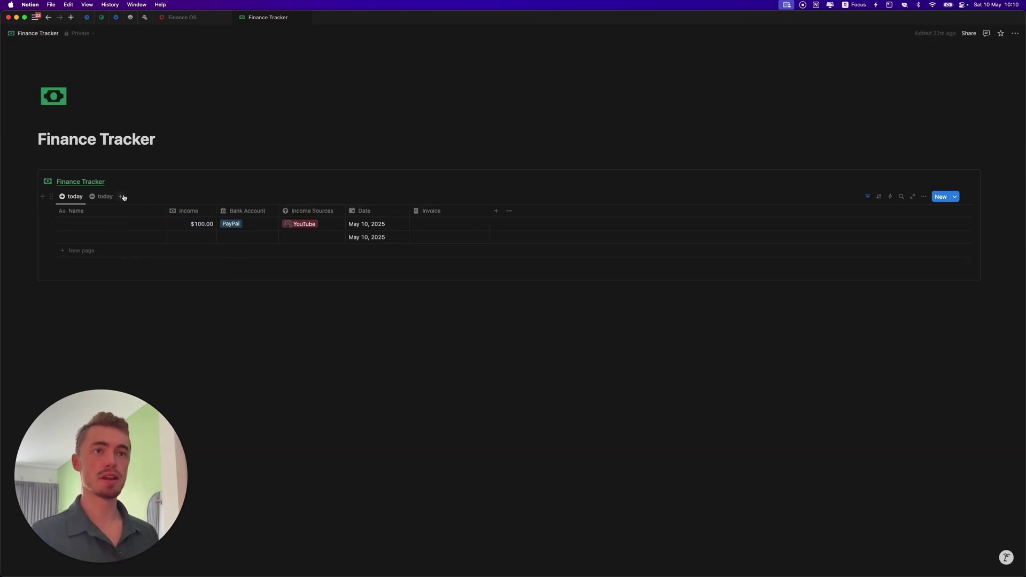
- Add a list view of the database, name it Income, and give it the circled up-arrow icon
click(123, 197)
click(142, 268)
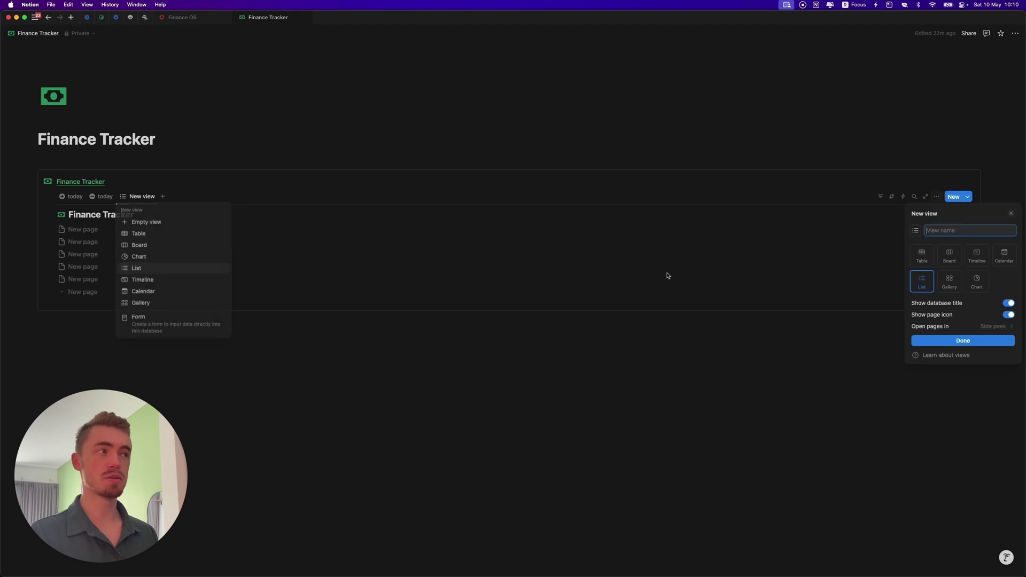
click(943, 345)
click(948, 229)
text(Income)
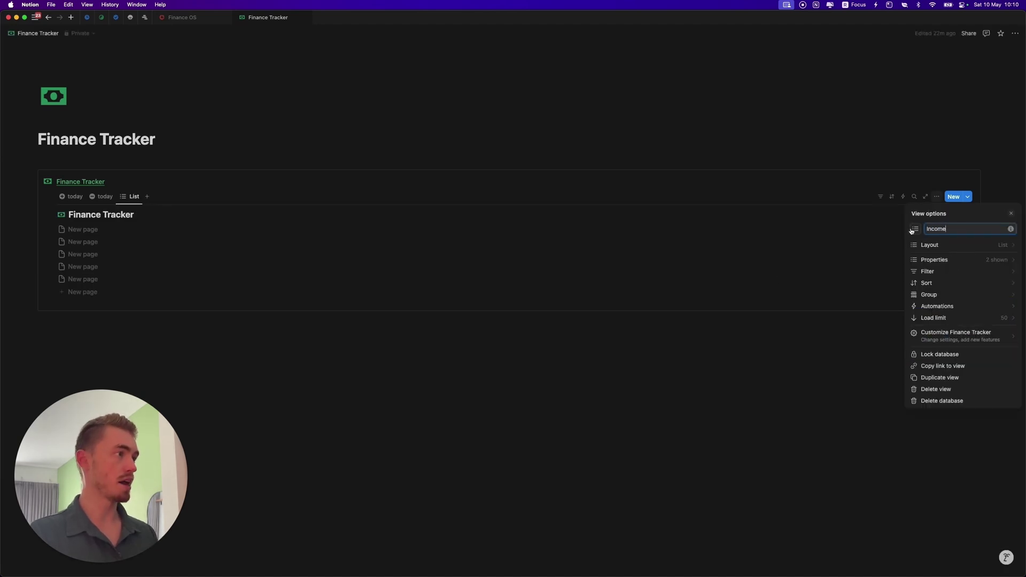
click(916, 229)
text(up)
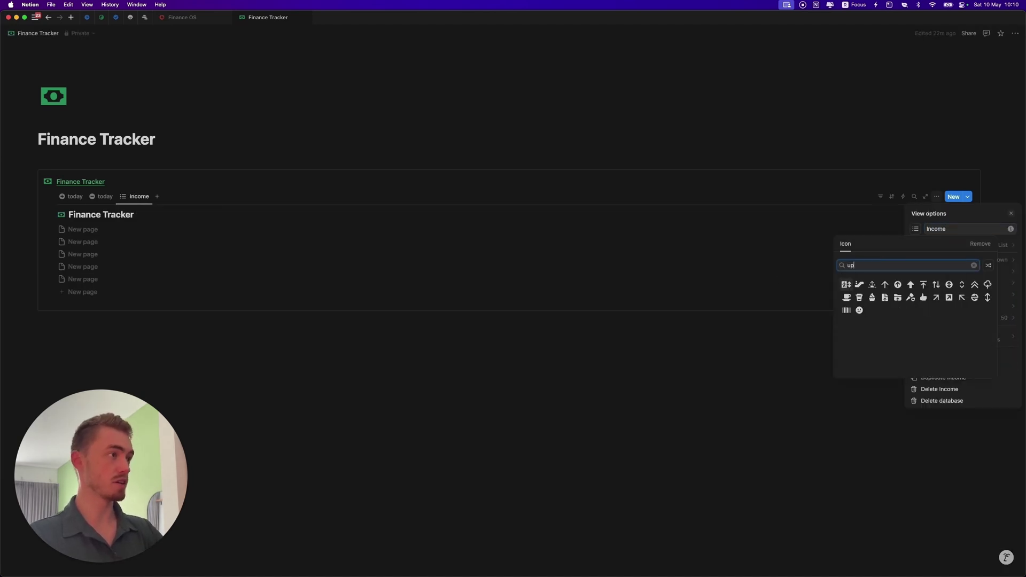
click(898, 285)
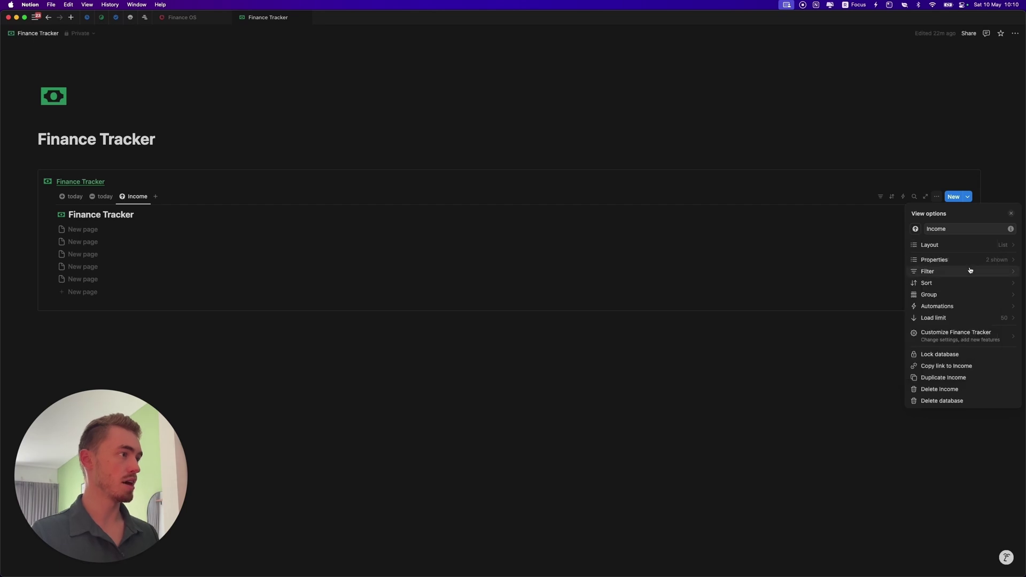
- Filter the Income list view to entries whose Type is Income
click(970, 271)
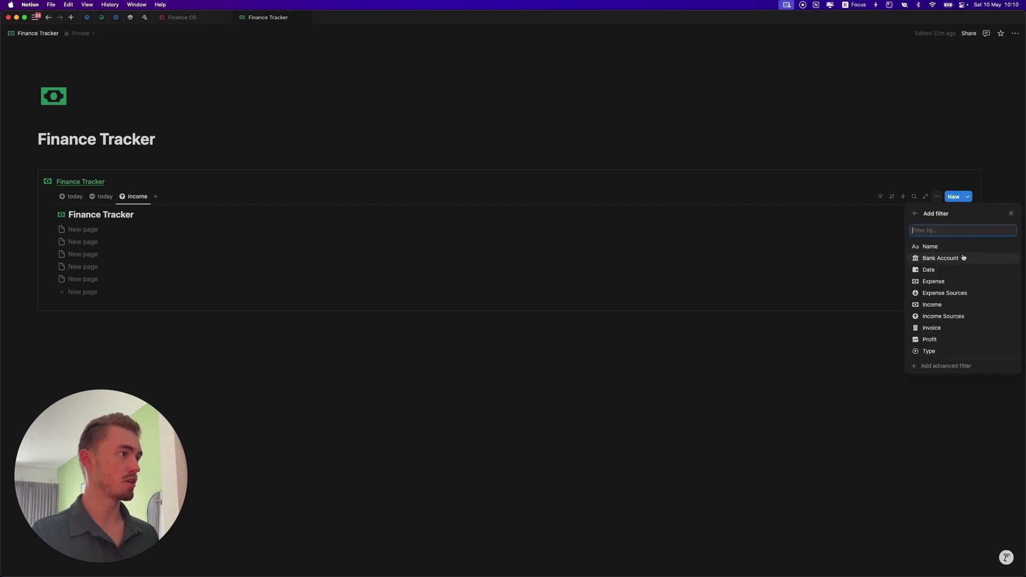
click(929, 351)
click(945, 281)
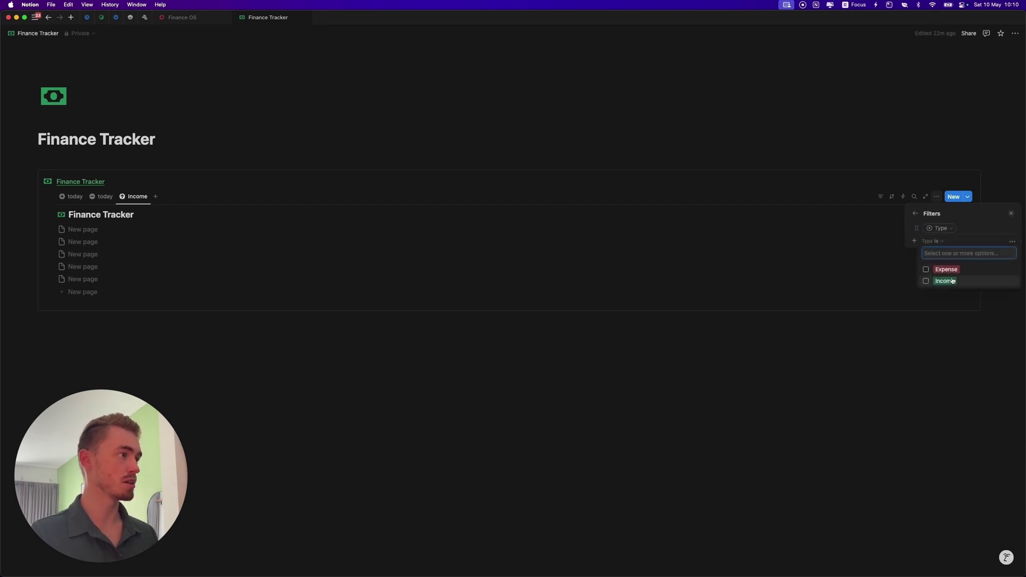
click(957, 220)
click(915, 214)
- Show Bank Account, Income Sources and Income ahead of Date in the Income list view
click(940, 260)
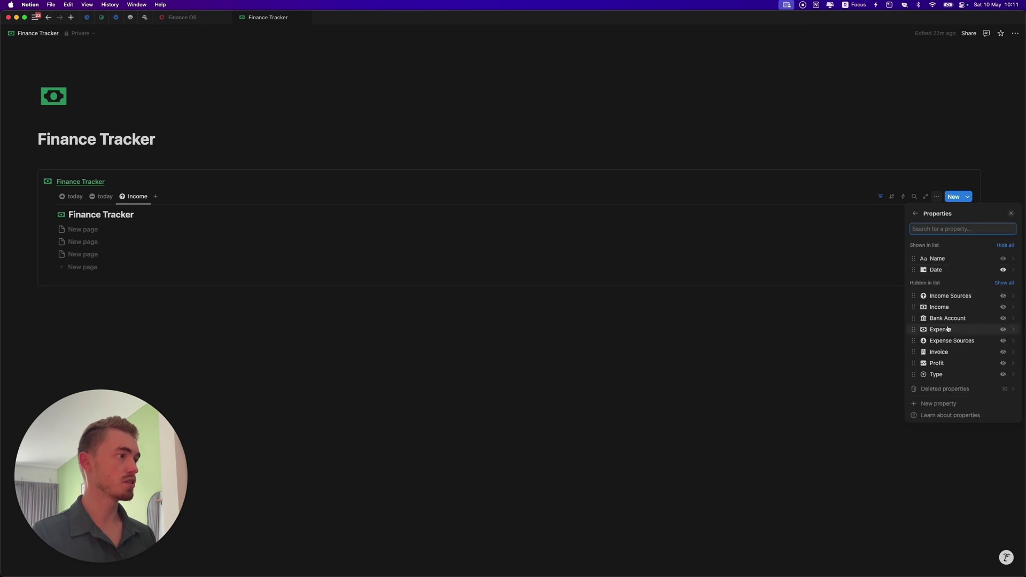
drag(944, 303, 938, 274)
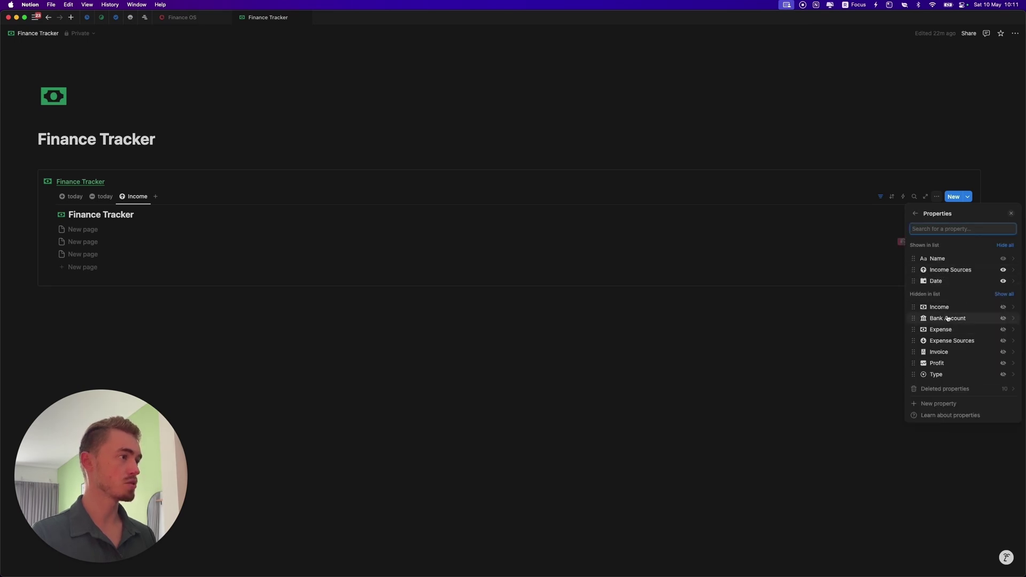
drag(946, 318, 947, 295)
click(1011, 213)
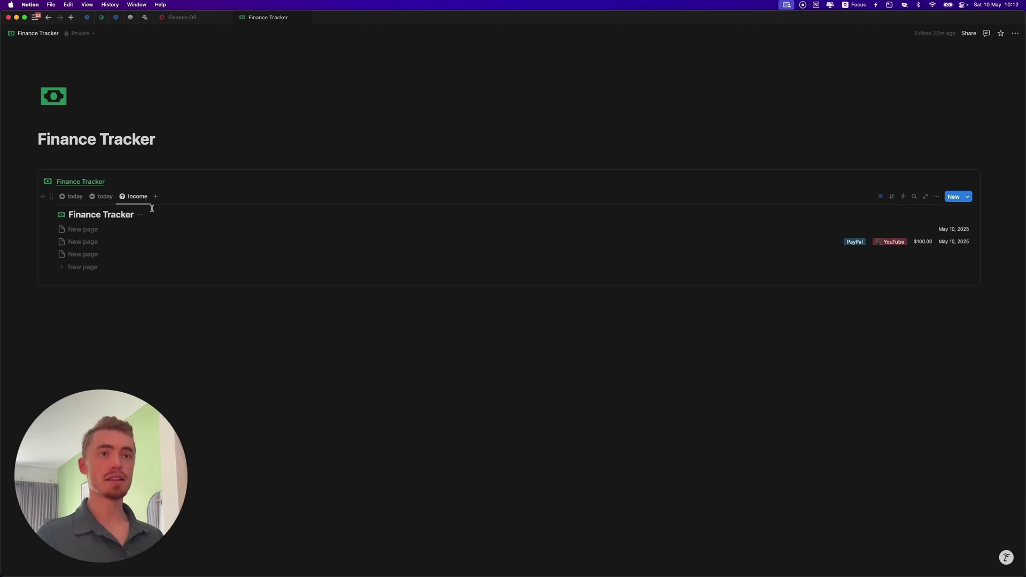
- Group the Income view by Date per month, newest first, and hide the No Date group
click(936, 197)
click(940, 295)
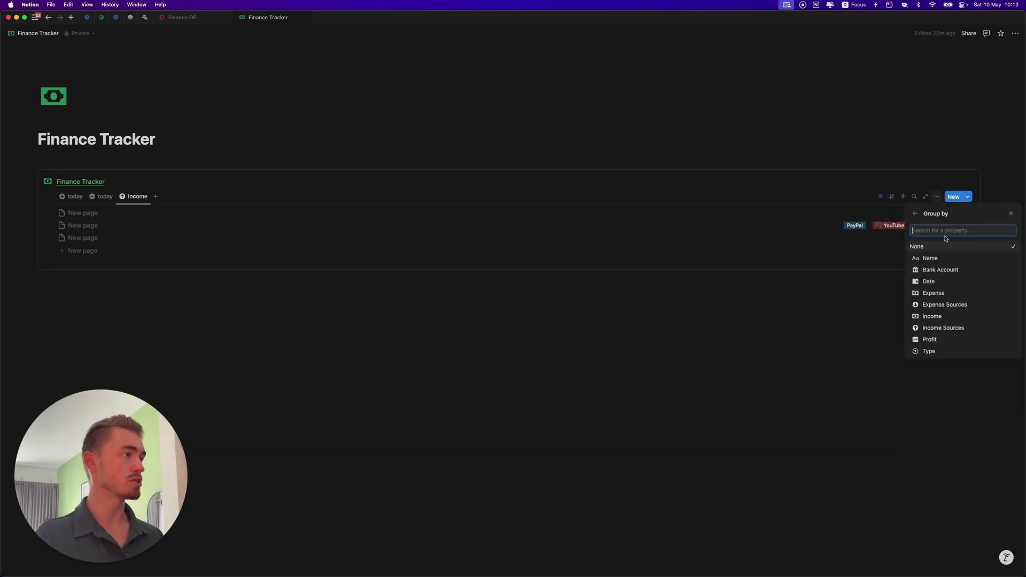
click(944, 279)
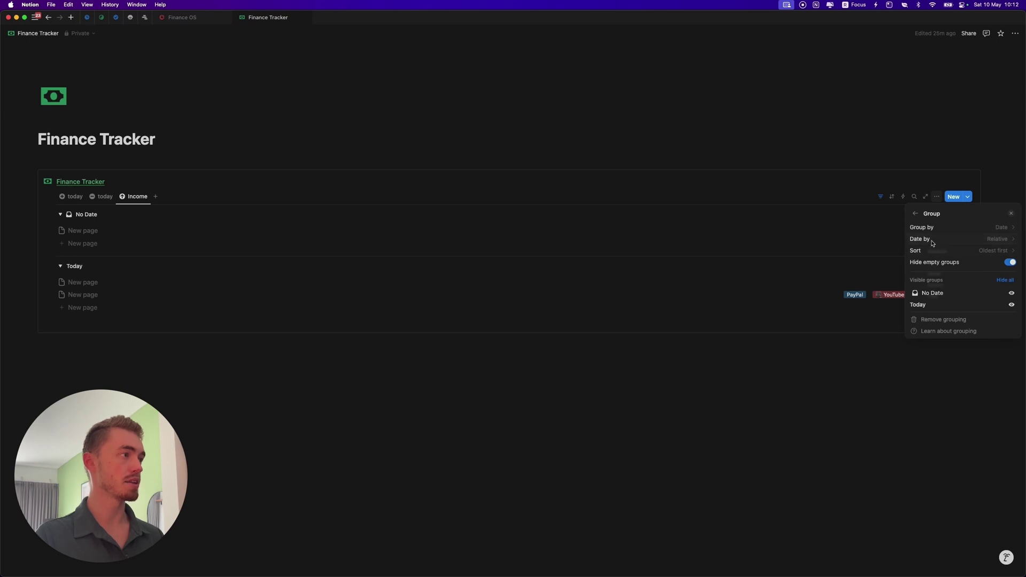
click(914, 242)
click(934, 289)
click(948, 250)
click(959, 273)
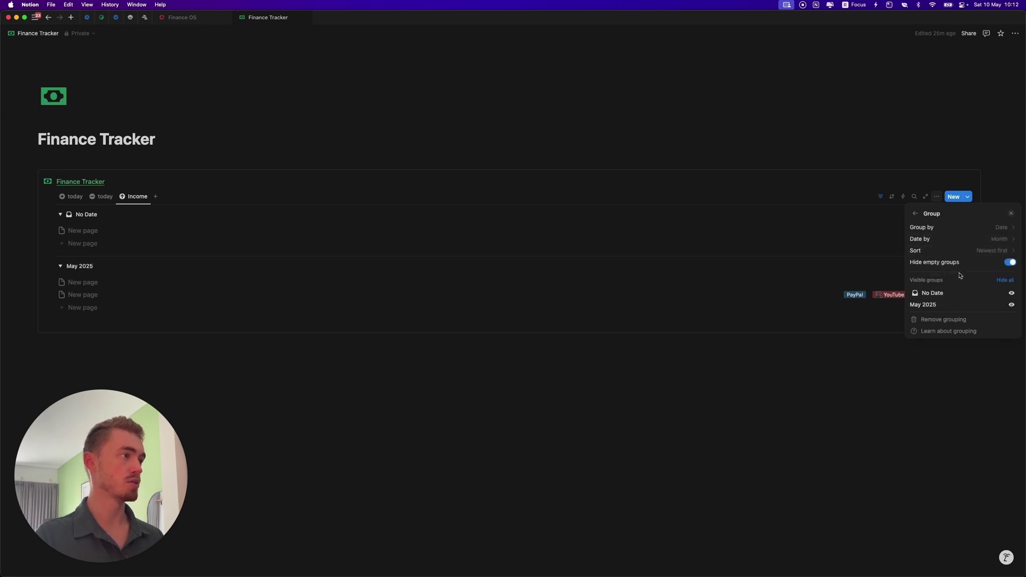
click(1012, 294)
click(1013, 212)
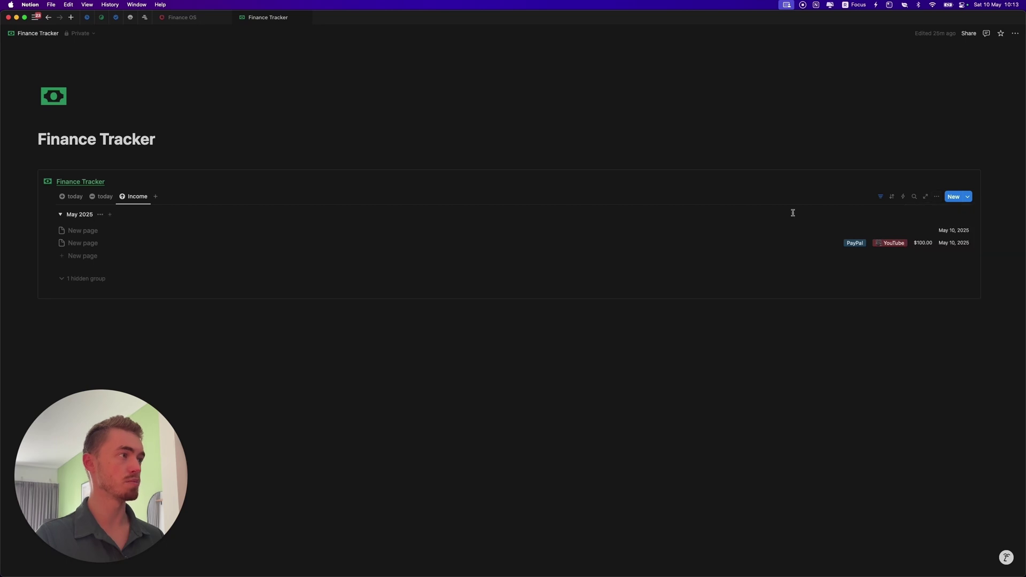
- Show an aggregation on the May 2025 group of the Income view and set it to the sum of Income
click(100, 215)
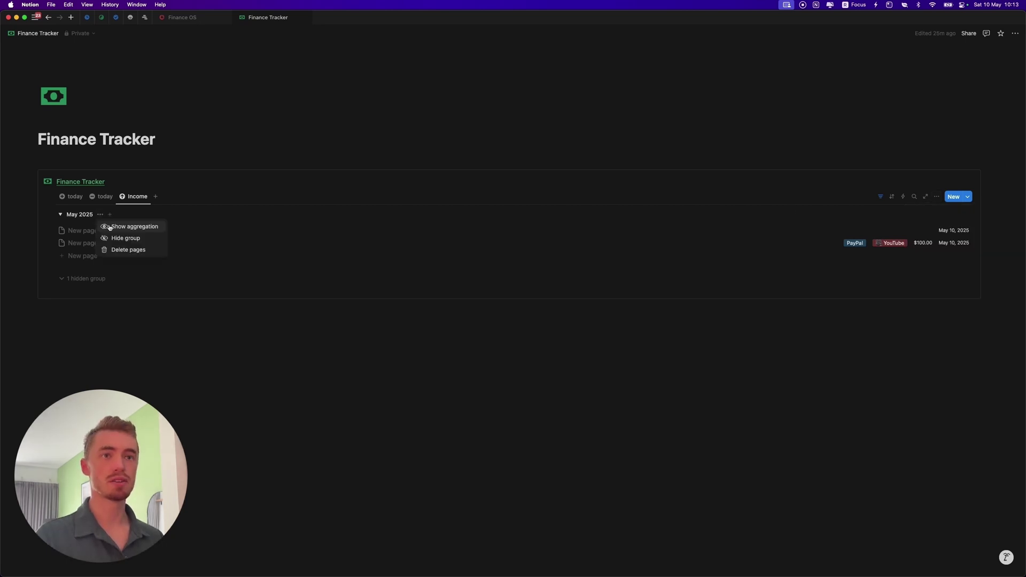
click(110, 227)
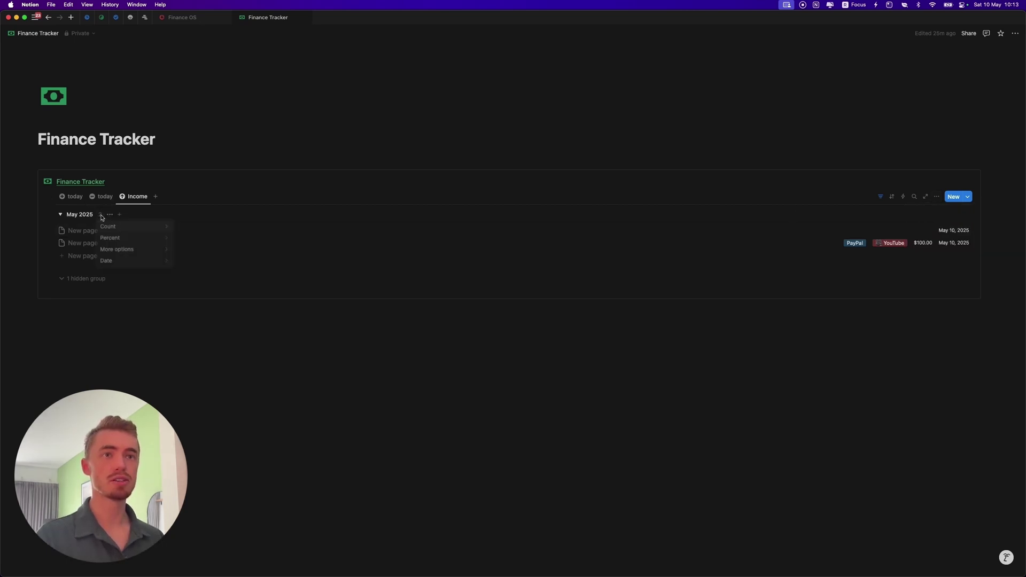
mouse_move(122, 250)
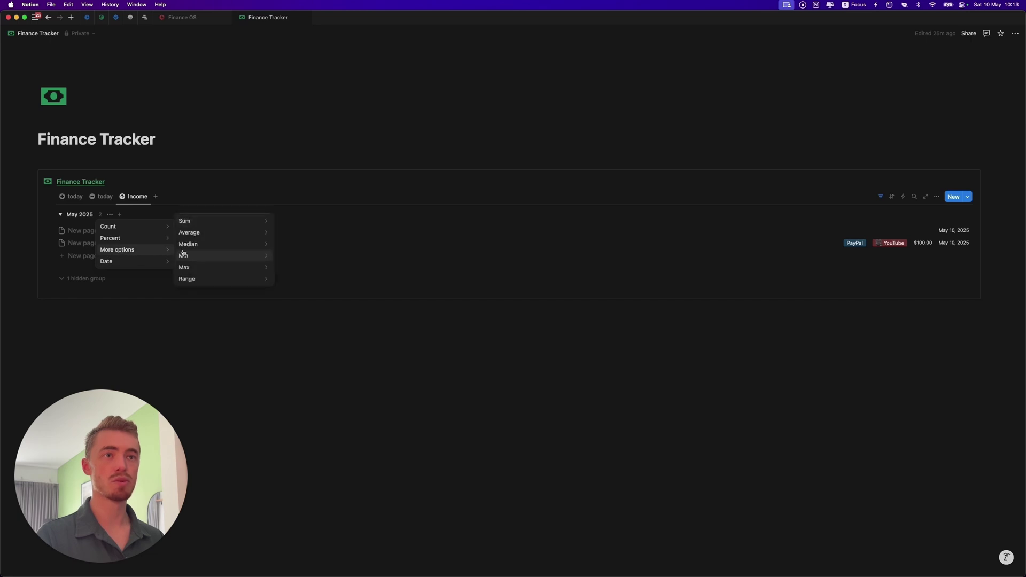
mouse_move(217, 221)
click(289, 222)
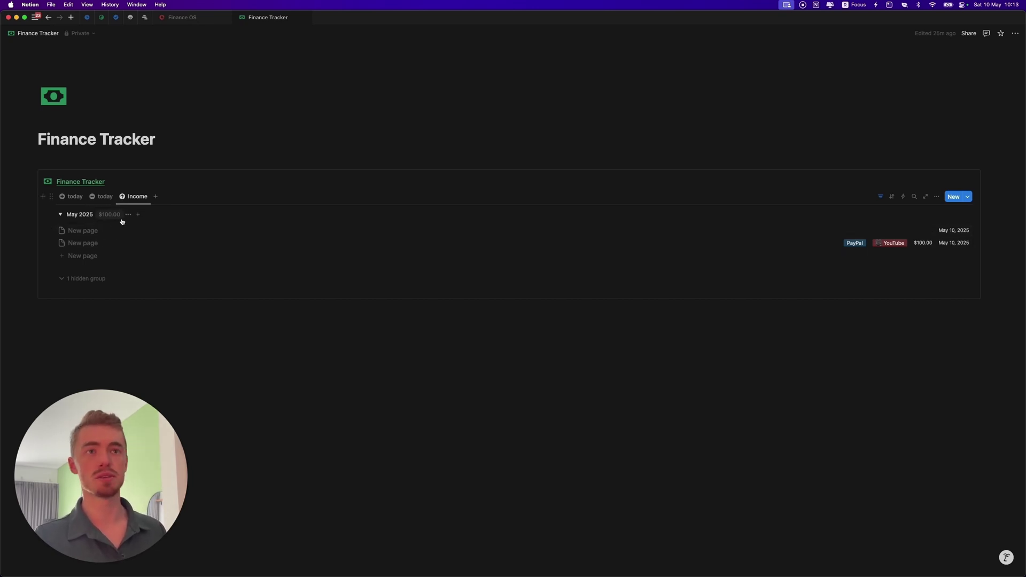
- Duplicate the Income view, name the copy expenses, and give it the circled down-arrow icon
click(146, 203)
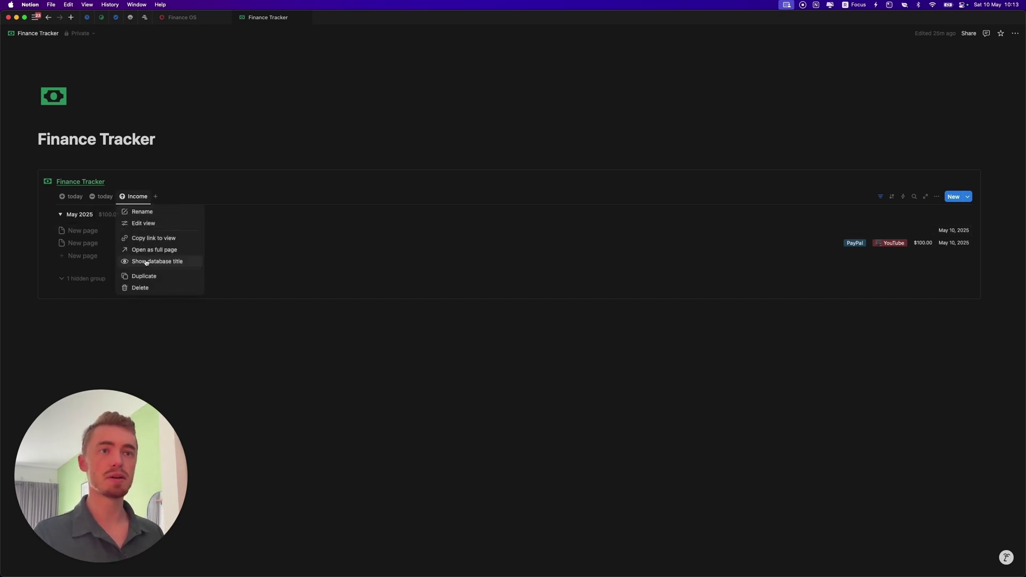
click(147, 274)
text(expenses)
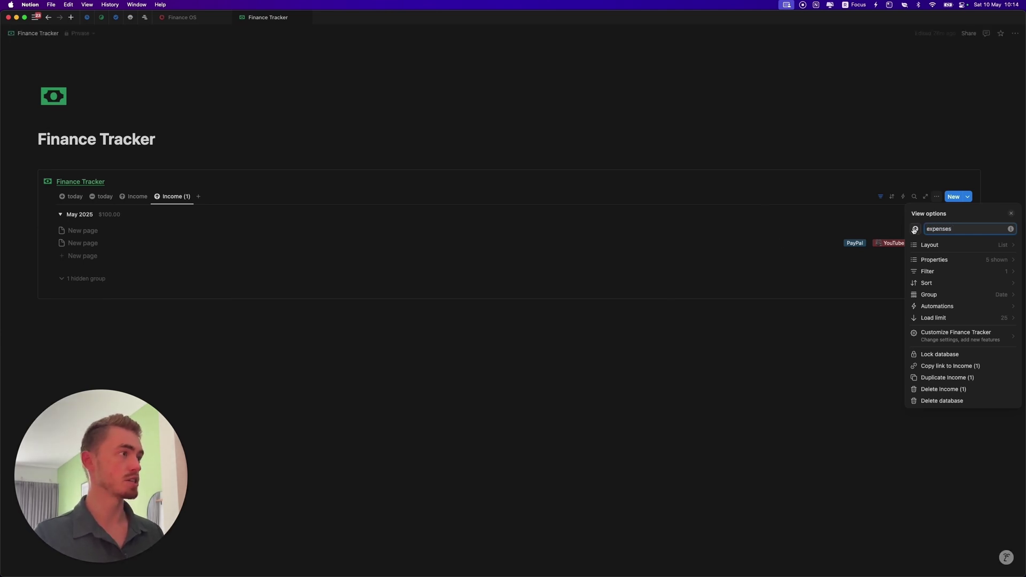
click(916, 229)
text(dow)
click(872, 282)
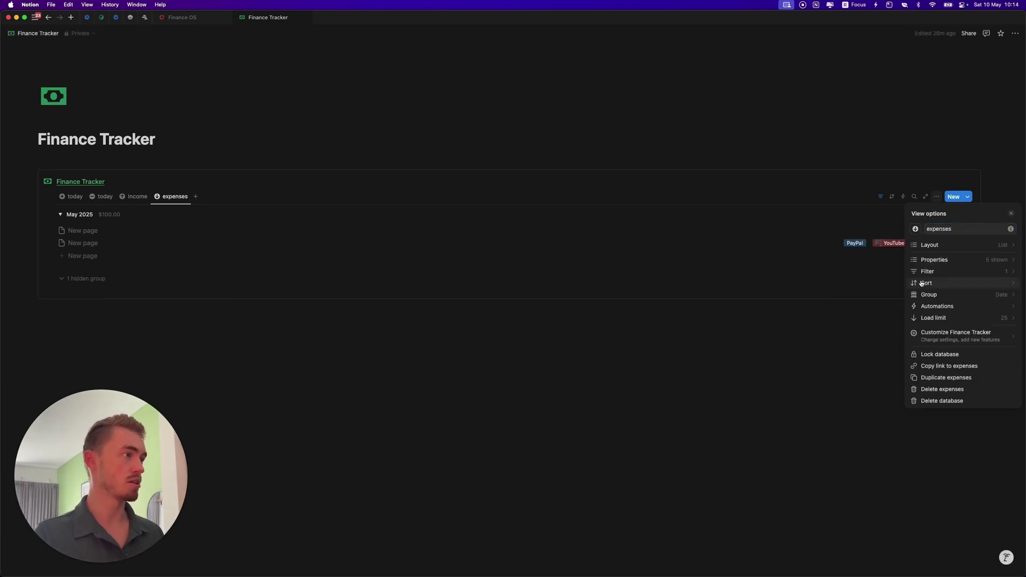
- Change the expenses view's Type filter from Income to Expense
click(931, 276)
click(958, 229)
click(946, 270)
click(946, 281)
click(960, 217)
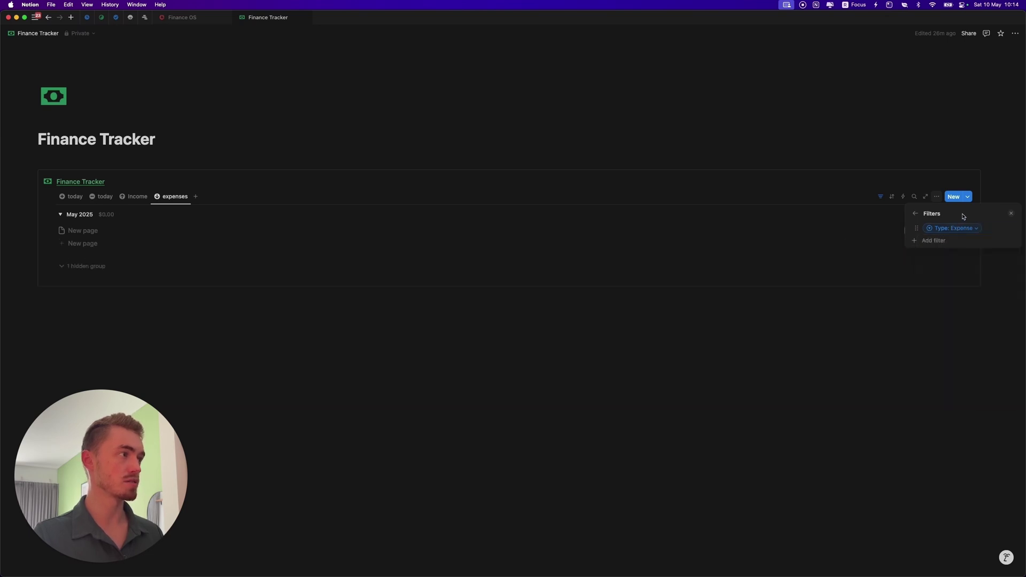
- Hide Income Sources and Income in the expenses view and show Expense and Expense Sources instead
click(915, 214)
click(936, 265)
click(1004, 282)
click(1003, 281)
click(1003, 329)
drag(959, 343, 965, 278)
click(1012, 214)
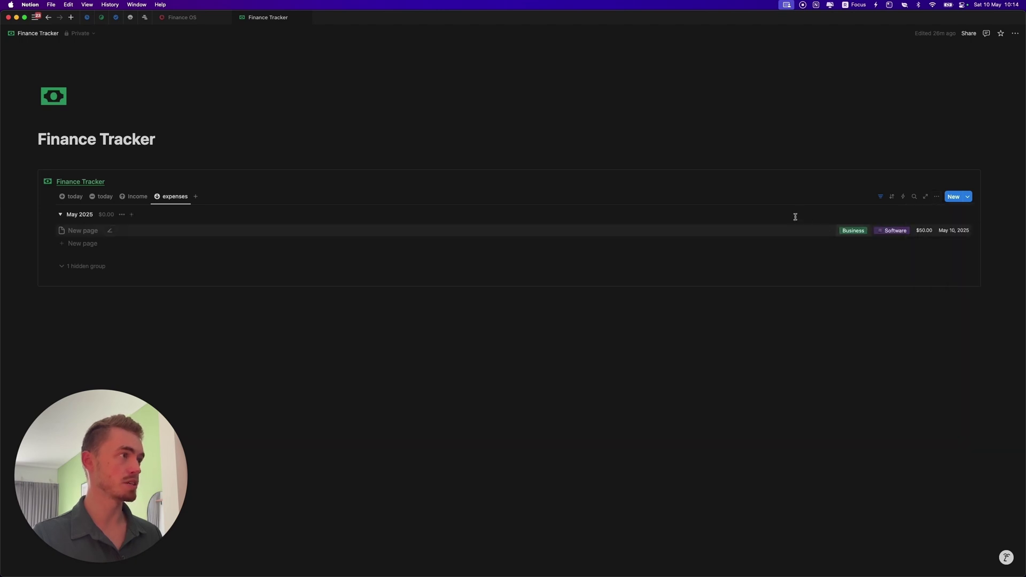
- Set the May 2025 group aggregation in the expenses view to the sum of Expense
click(111, 214)
mouse_move(133, 249)
mouse_move(219, 221)
click(316, 210)
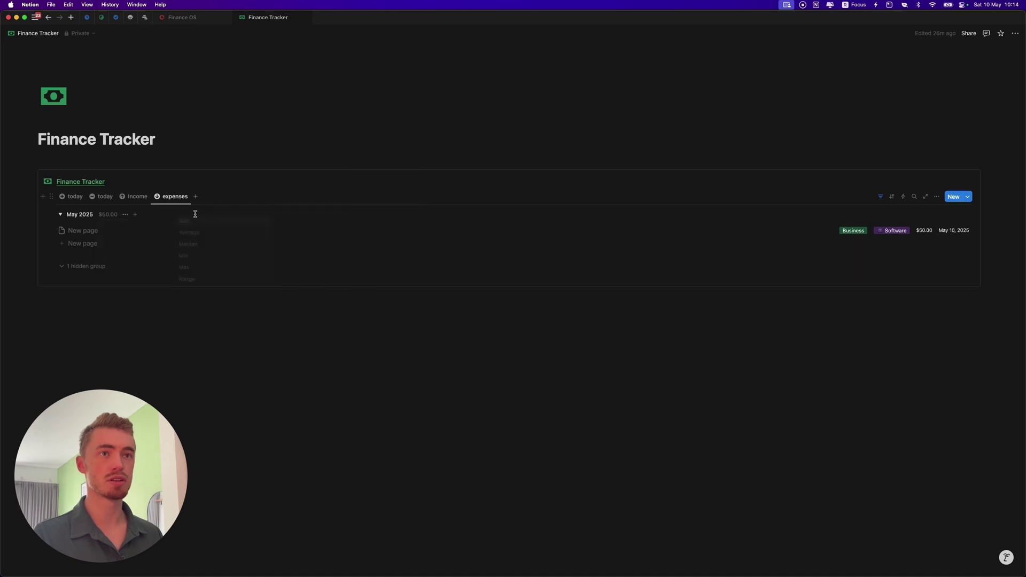
- Duplicate the expenses view, name the copy monthly, and give it a calendar icon
click(178, 196)
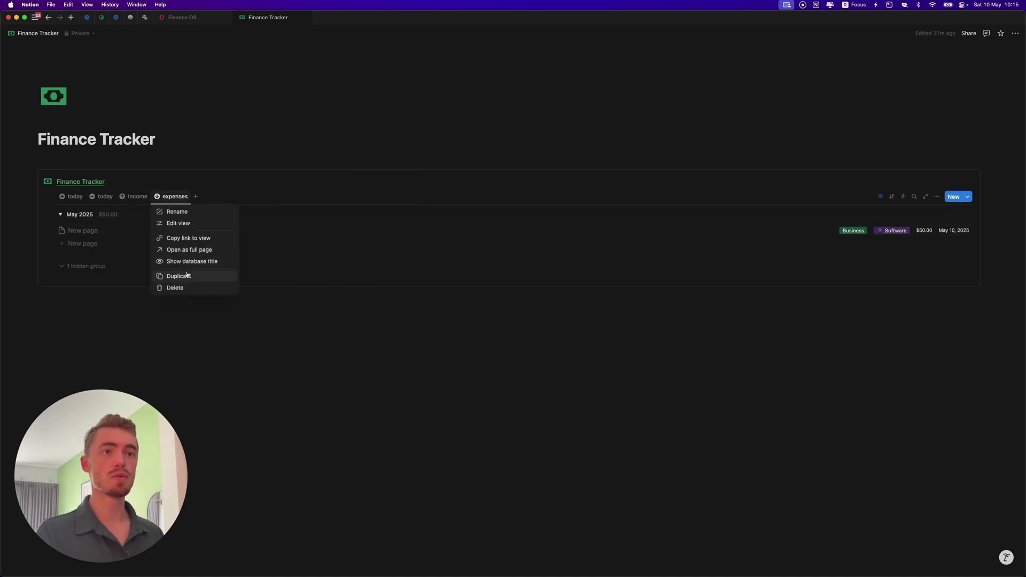
click(185, 275)
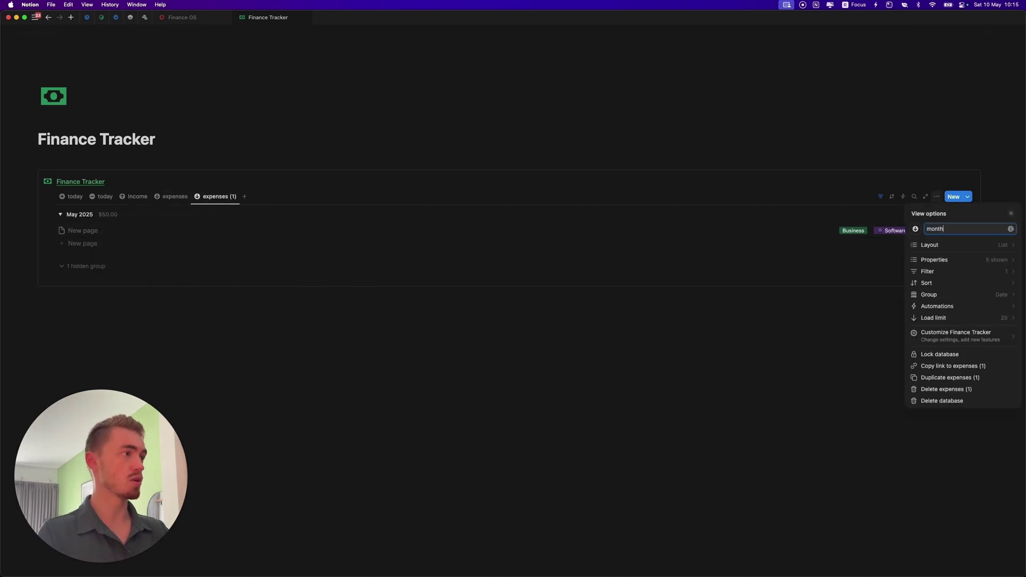
click(915, 229)
text(cal)
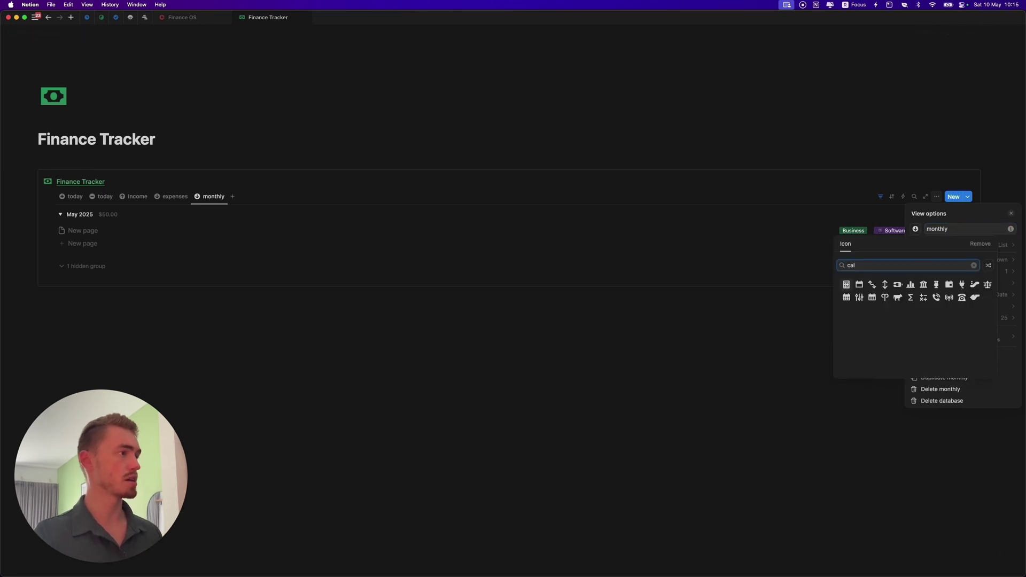
click(948, 284)
- Remove the Type filter from the monthly view
click(942, 270)
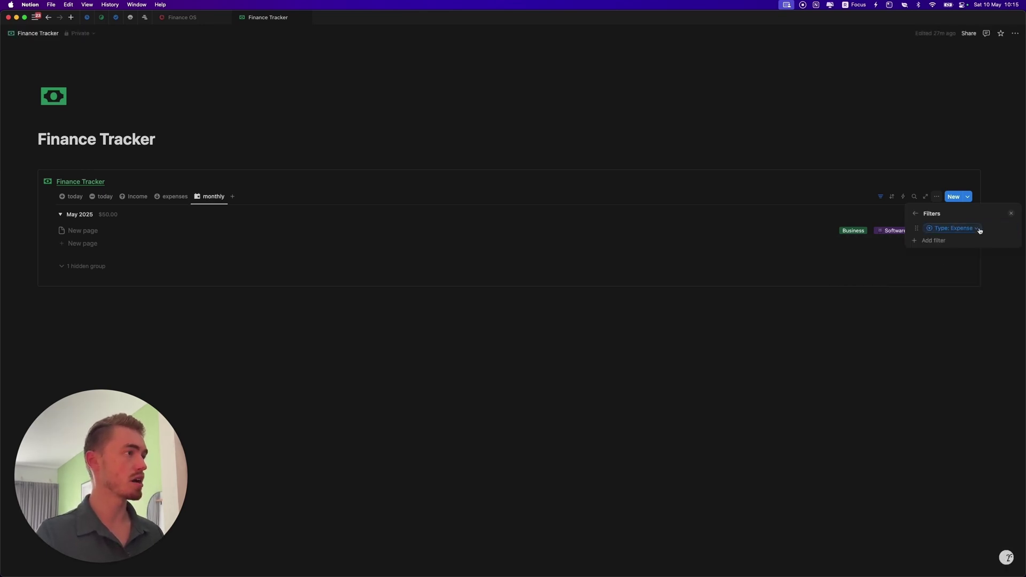
click(977, 229)
click(1011, 244)
click(944, 250)
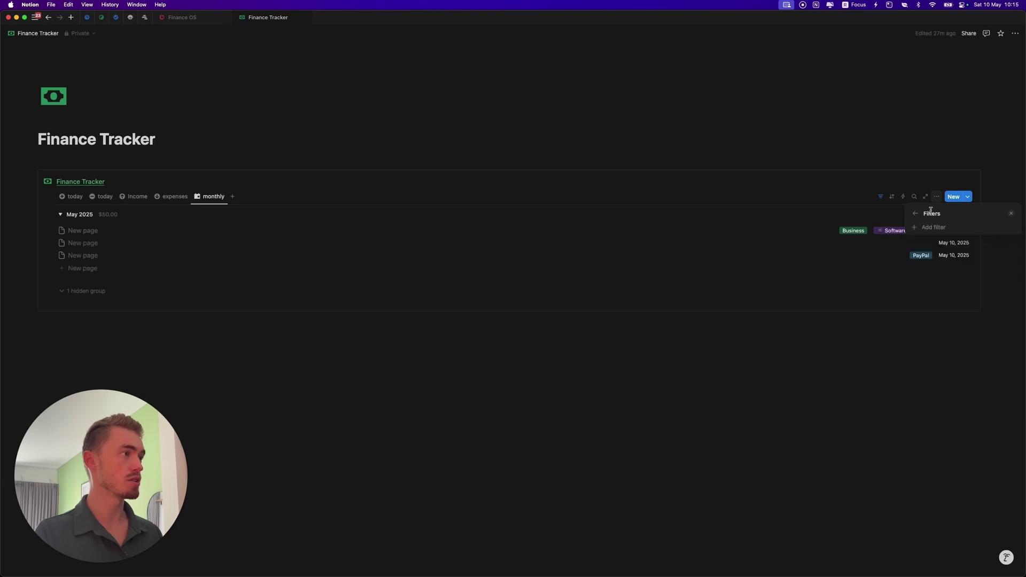
- Show the Income and Income Sources properties as well in the monthly view
click(914, 215)
click(934, 258)
drag(938, 338, 962, 294)
drag(955, 341, 959, 306)
click(1012, 214)
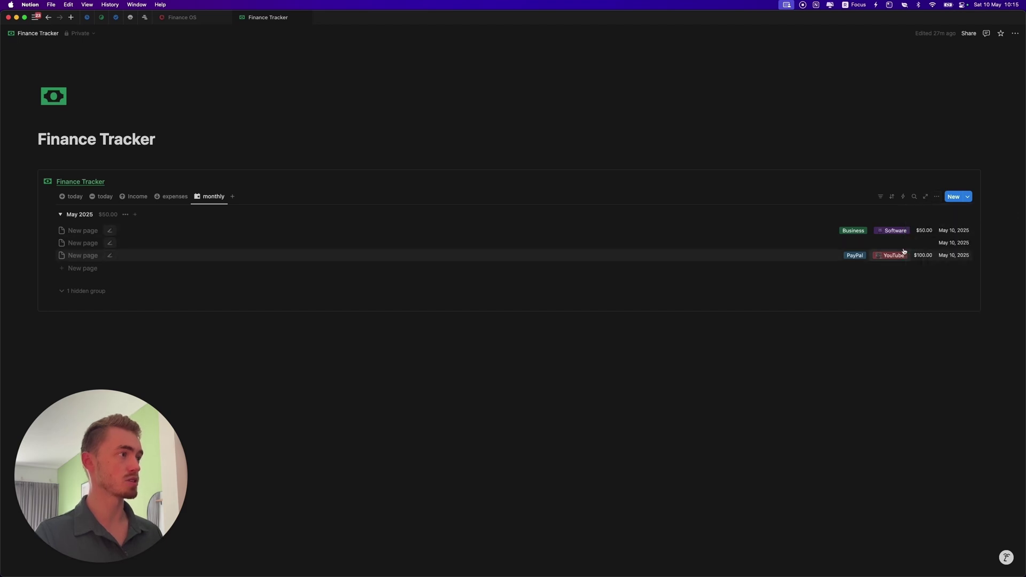
- Set the May 2025 group aggregation in the monthly view to the sum of Profit
click(108, 216)
mouse_move(131, 250)
mouse_move(251, 221)
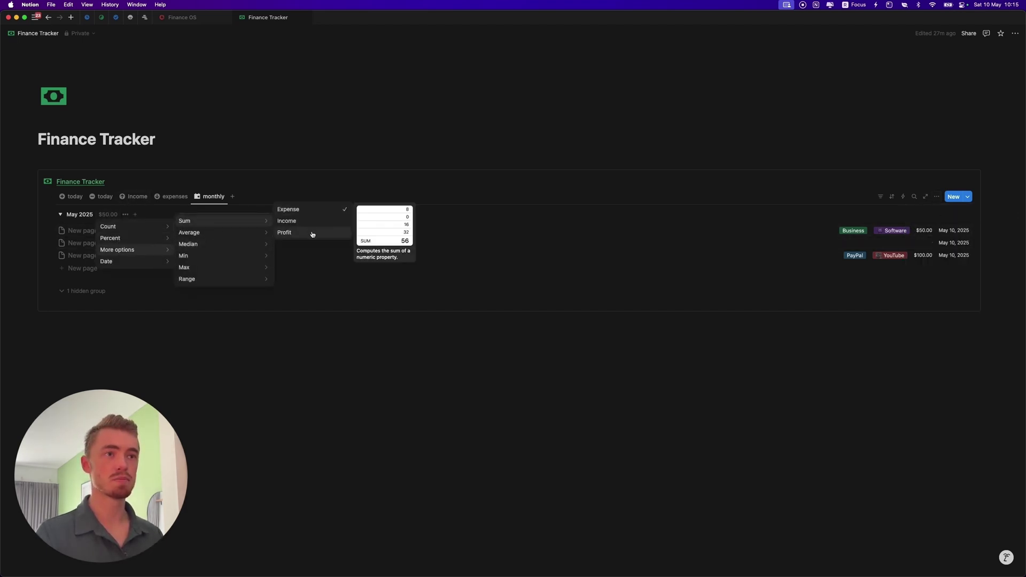
click(314, 231)
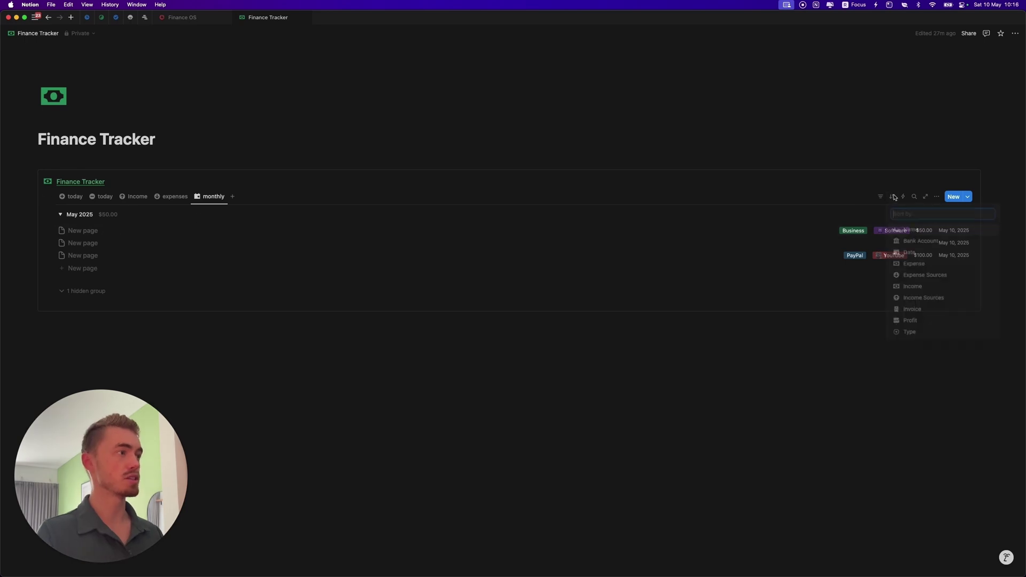
- Add a sort rule to the monthly view and adjust its sort order
click(908, 242)
click(125, 235)
click(136, 254)
click(195, 182)
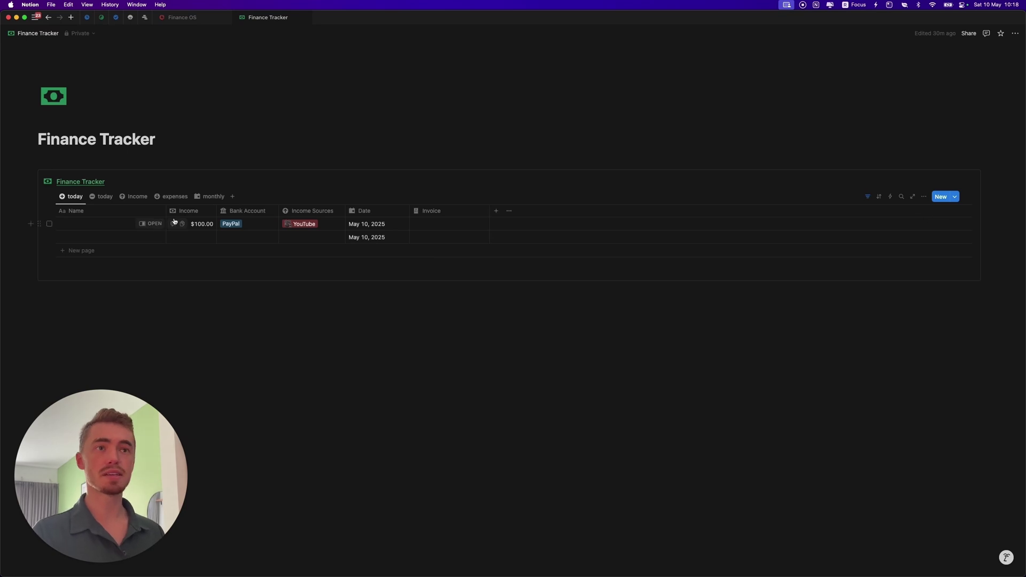
- Pin Date, Profit, Bank Account and Invoice to the page layout's heading and add the Type property to its side panel
click(158, 226)
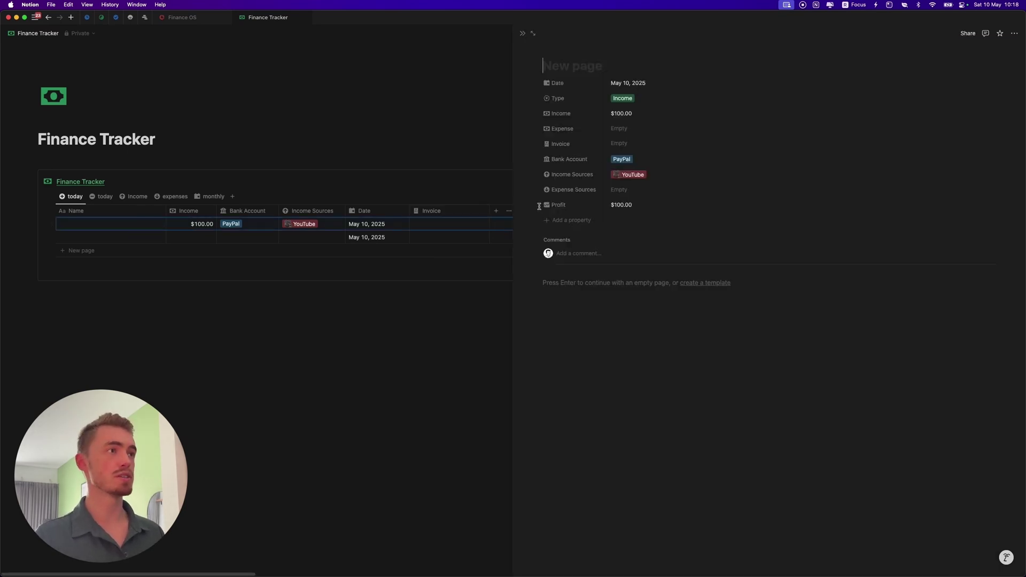
click(682, 50)
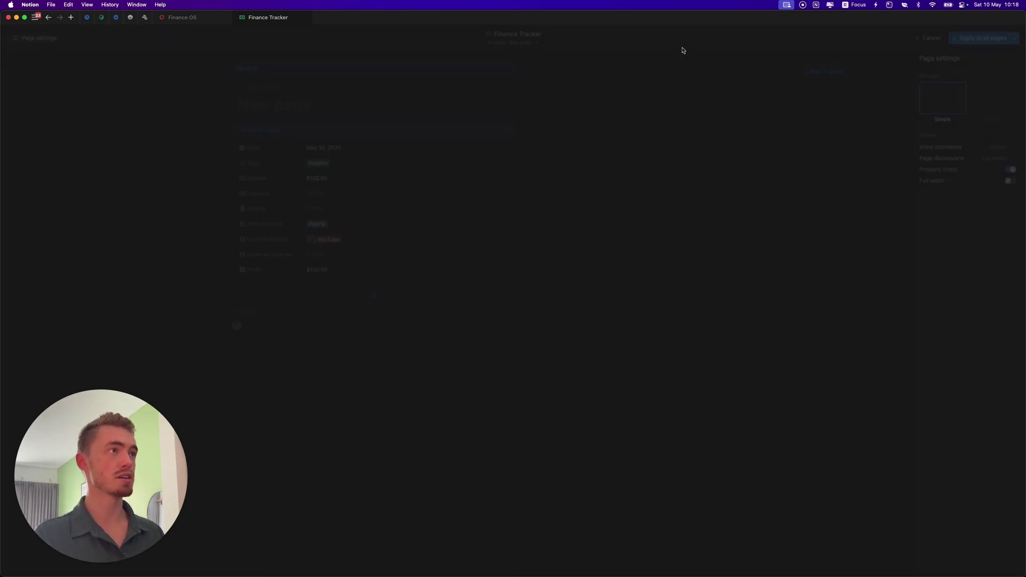
click(303, 84)
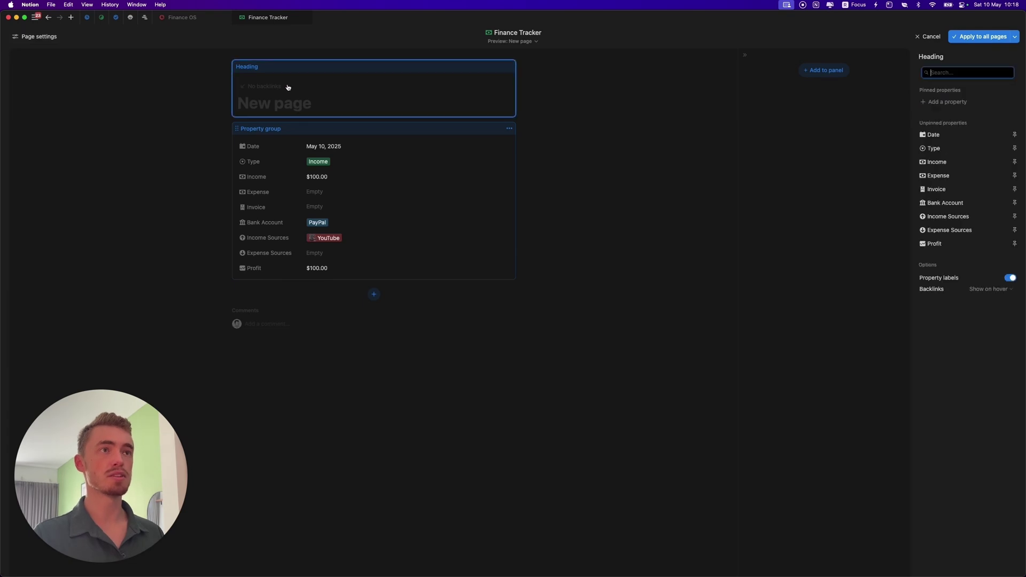
click(1014, 137)
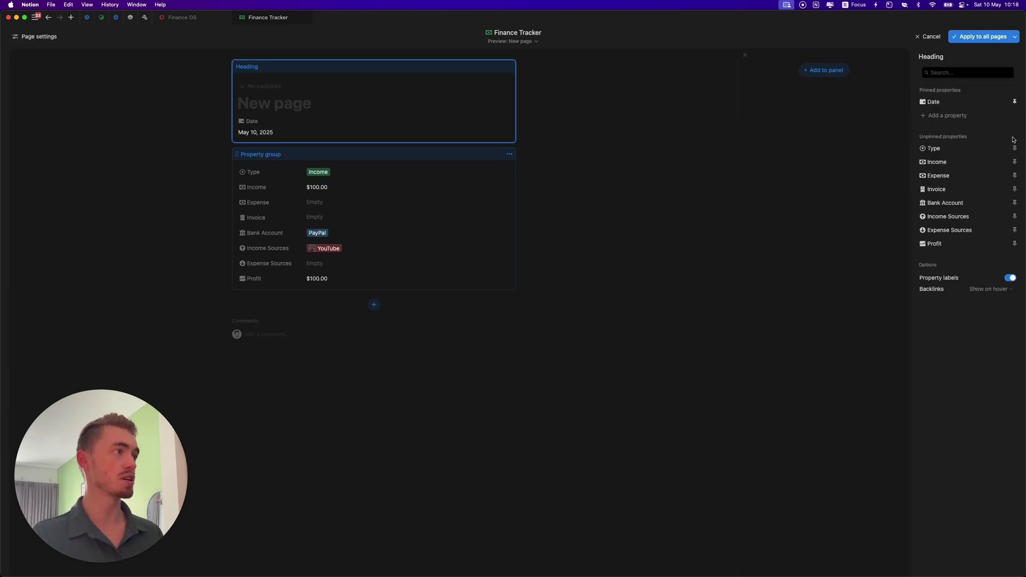
click(1015, 244)
click(1015, 216)
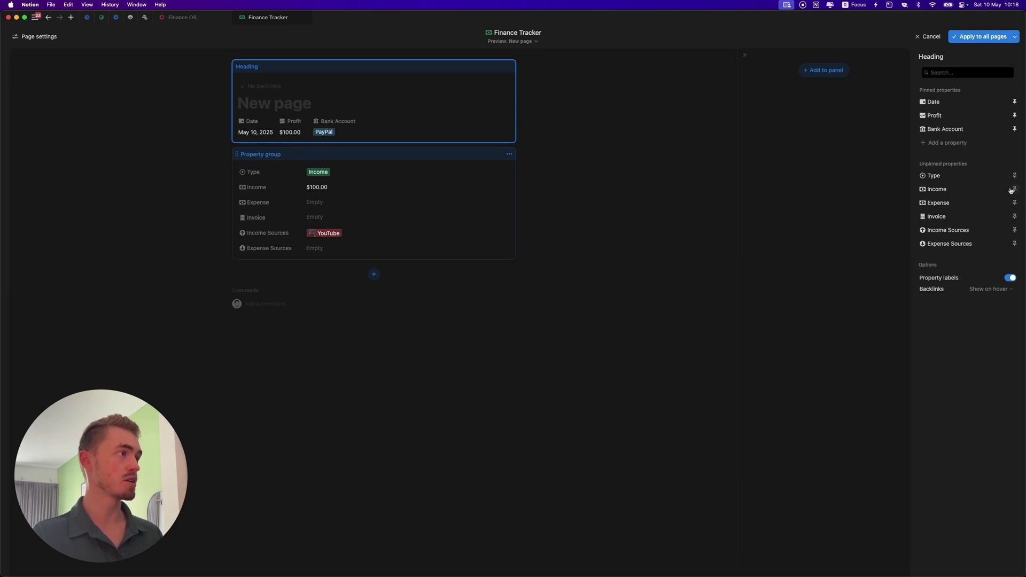
click(1015, 217)
drag(934, 129, 941, 116)
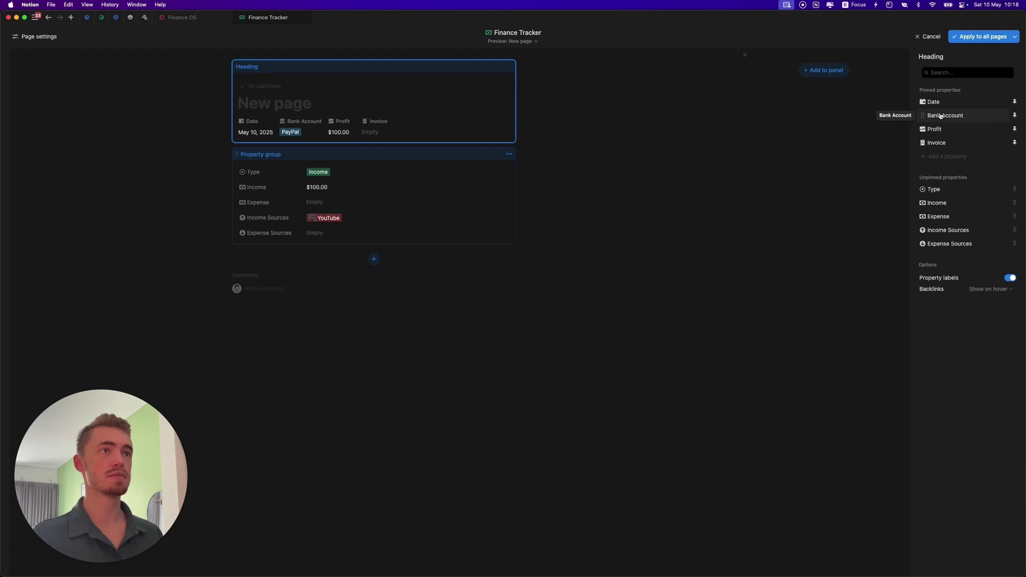
click(841, 71)
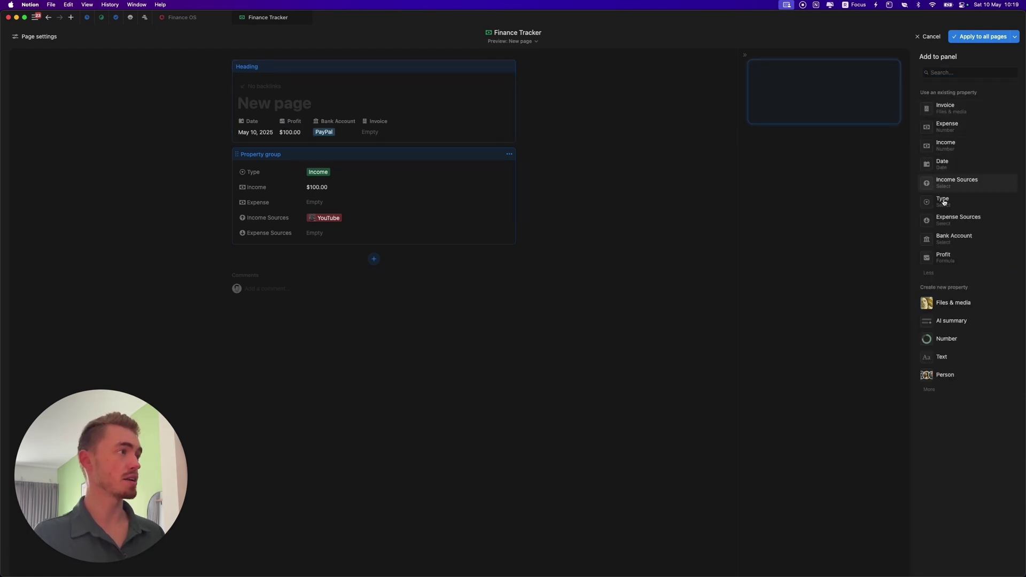
click(943, 202)
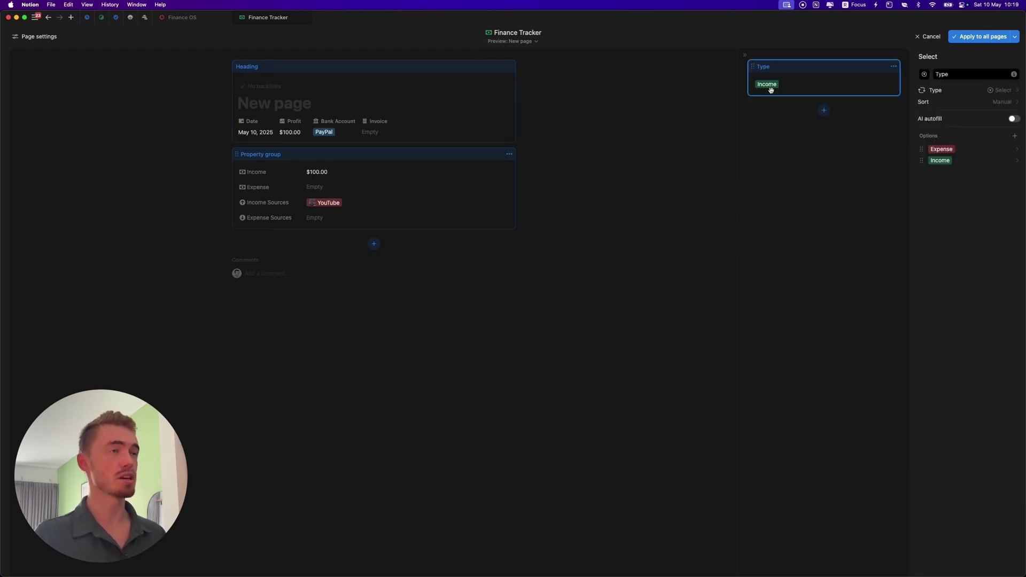
- Add two sections named Income and Expenses to the layout's property group
click(373, 175)
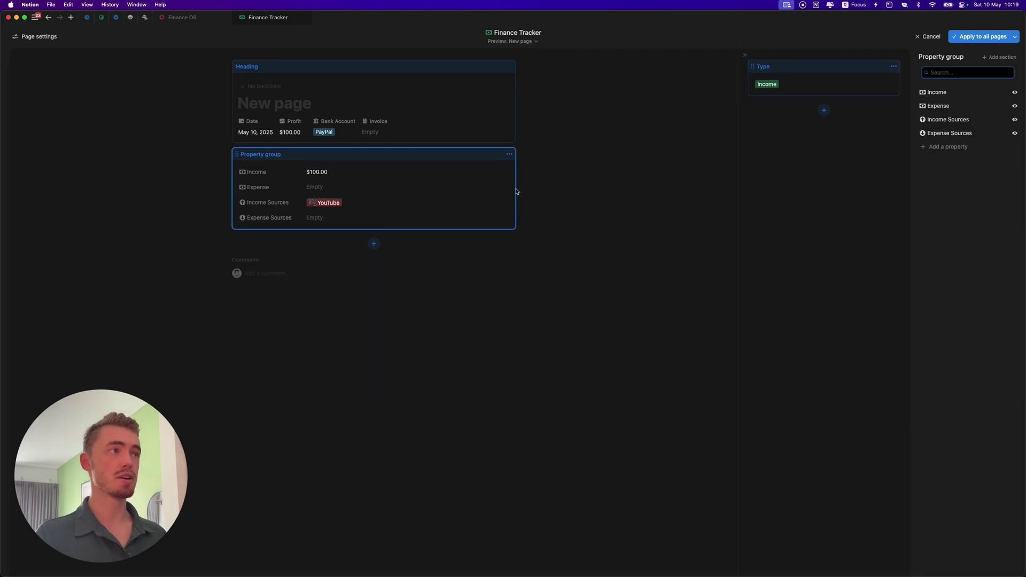
click(997, 59)
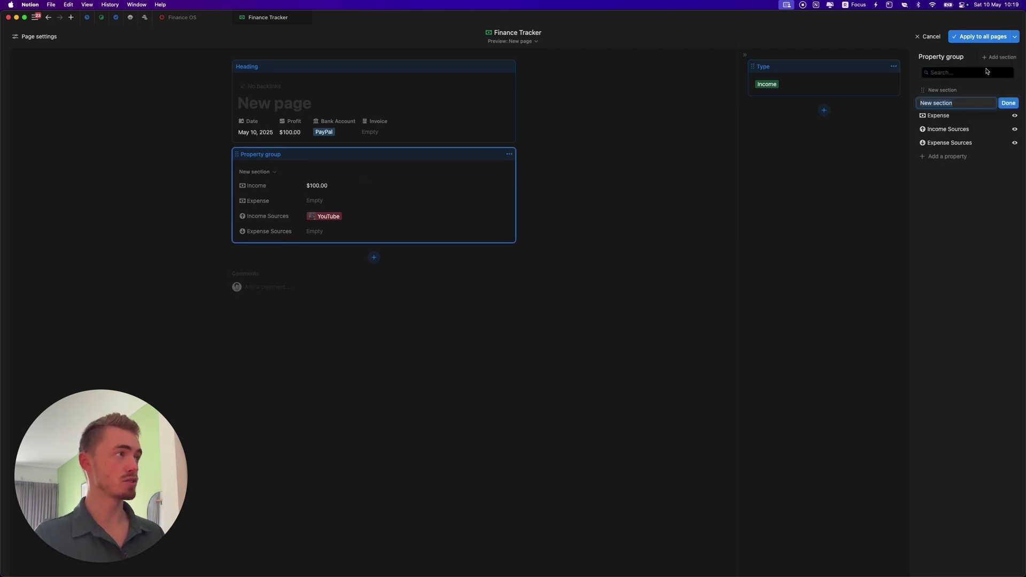
text(Income)
key(Return)
click(986, 70)
click(990, 62)
text(Expenses)
key(Return)
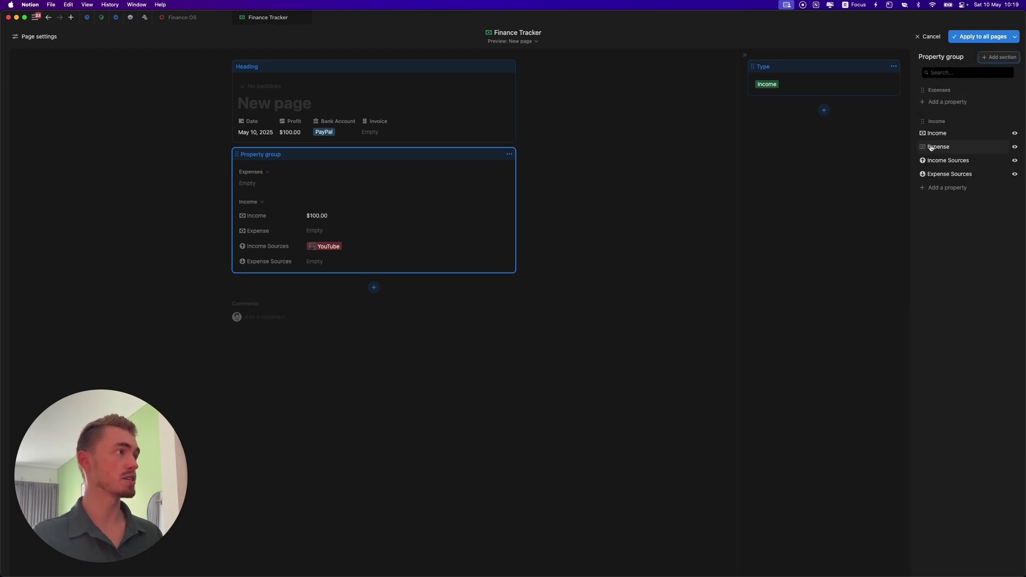
- Move Expense and Expense Sources into the Expenses section, place it below the Income section, and apply the layout to all pages
drag(939, 147, 939, 104)
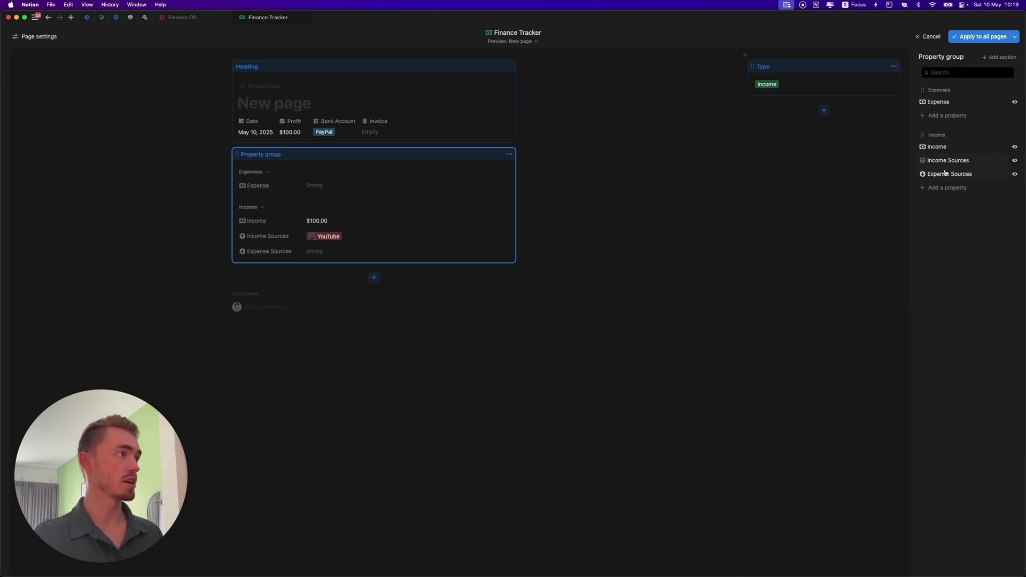
drag(946, 174, 938, 88)
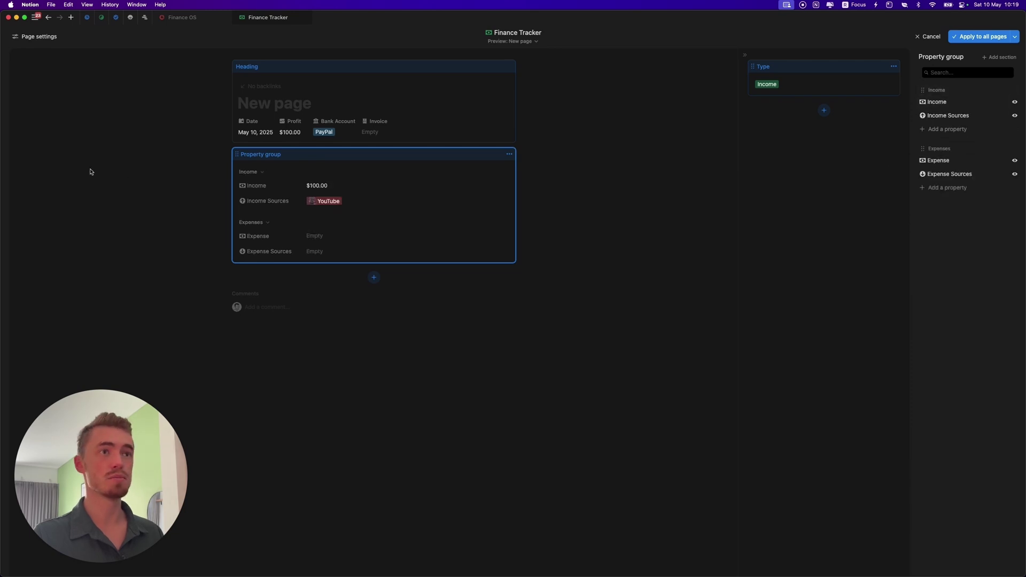
click(976, 38)
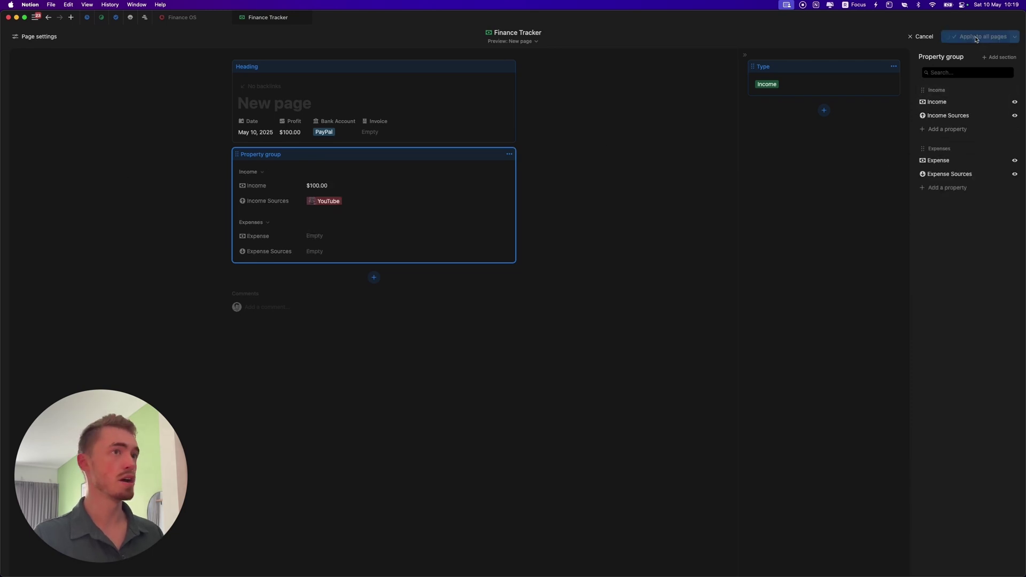
- Examine the new layout on the $100.00 income page, including its Income and Expenses sections and its side details
click(582, 113)
click(649, 126)
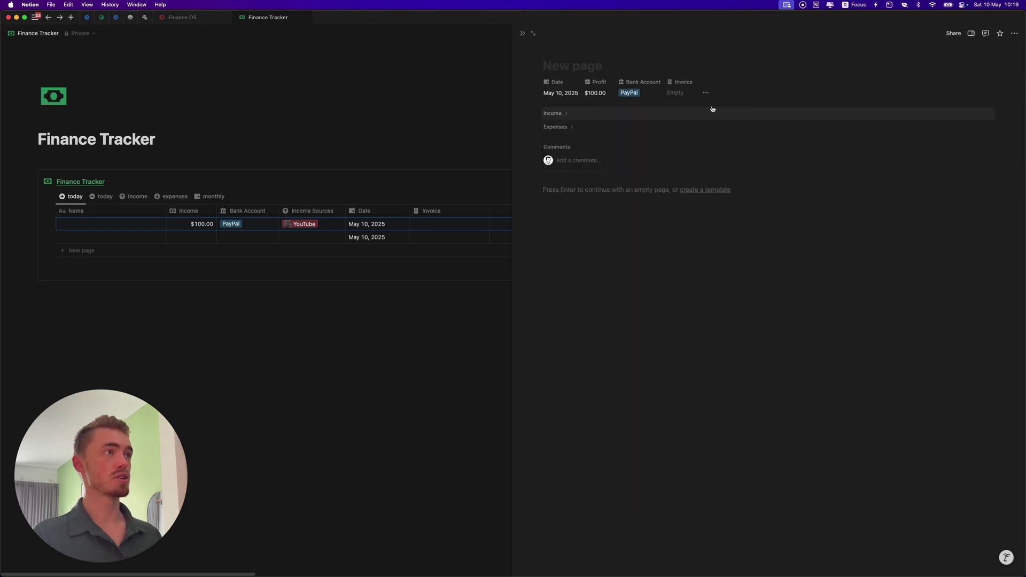
click(560, 114)
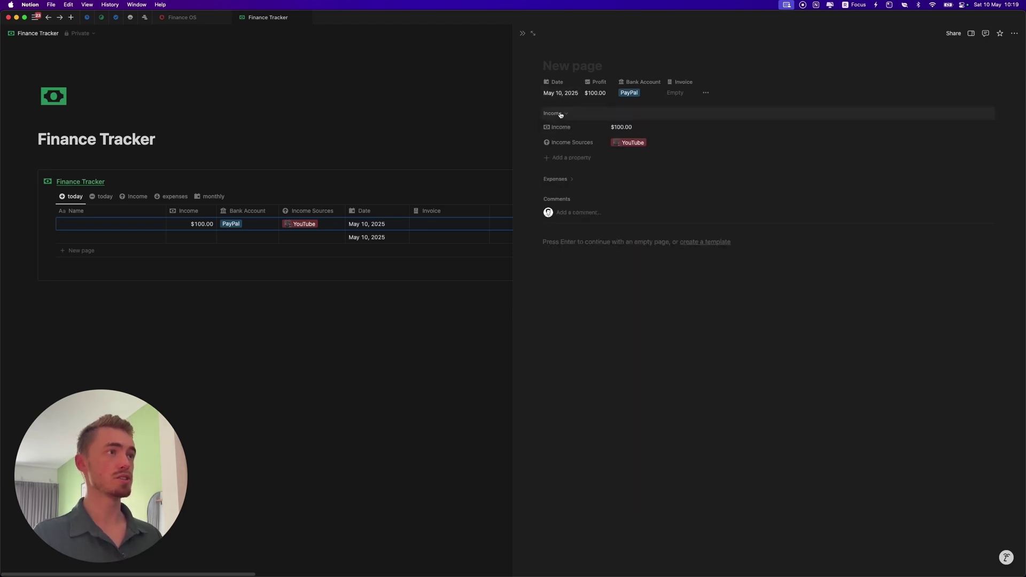
click(563, 179)
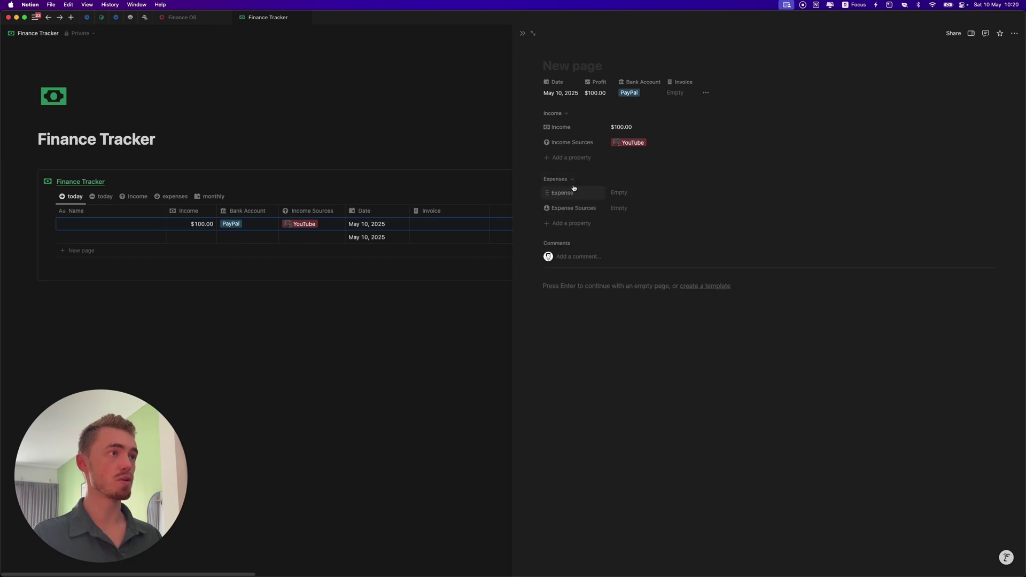
click(706, 93)
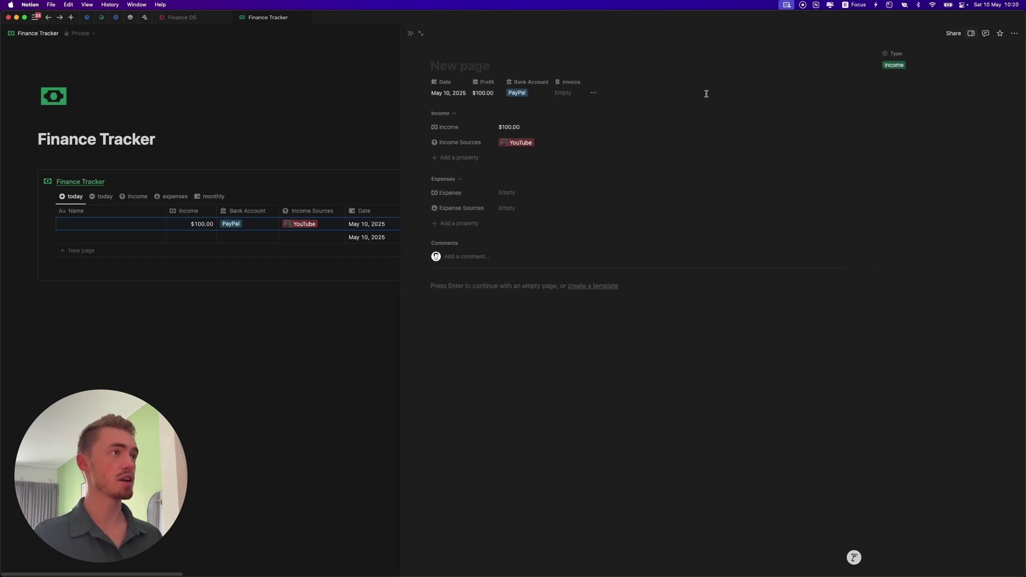
click(410, 34)
- Create a database template with a green circled up-arrow icon and its Type set to Income
click(955, 198)
click(905, 243)
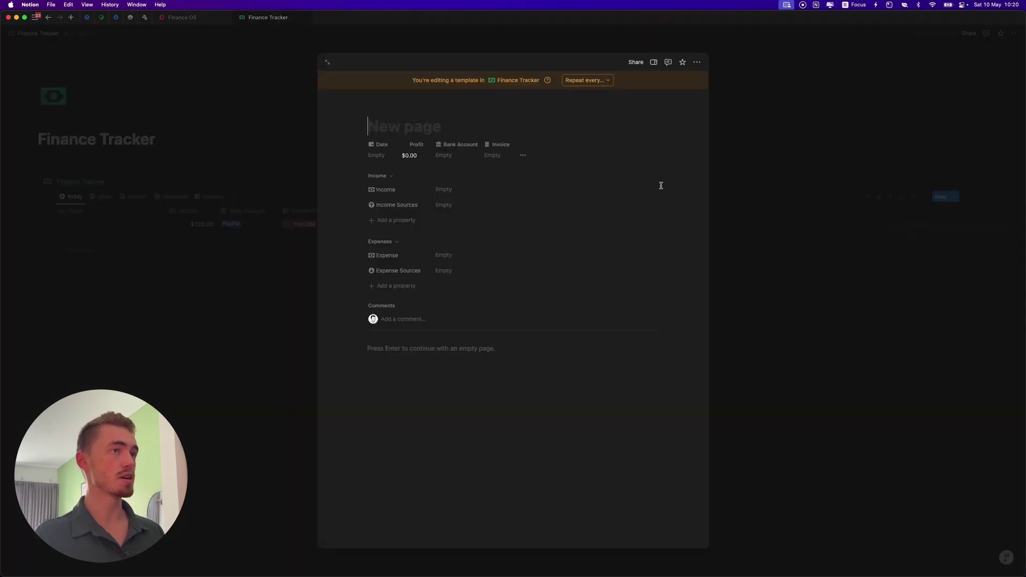
click(384, 109)
click(335, 169)
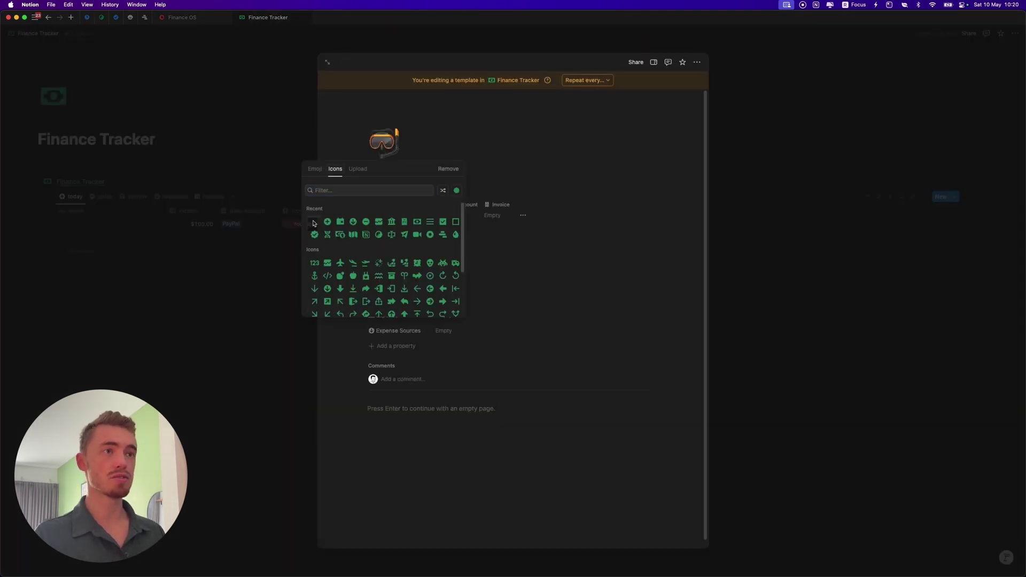
click(315, 223)
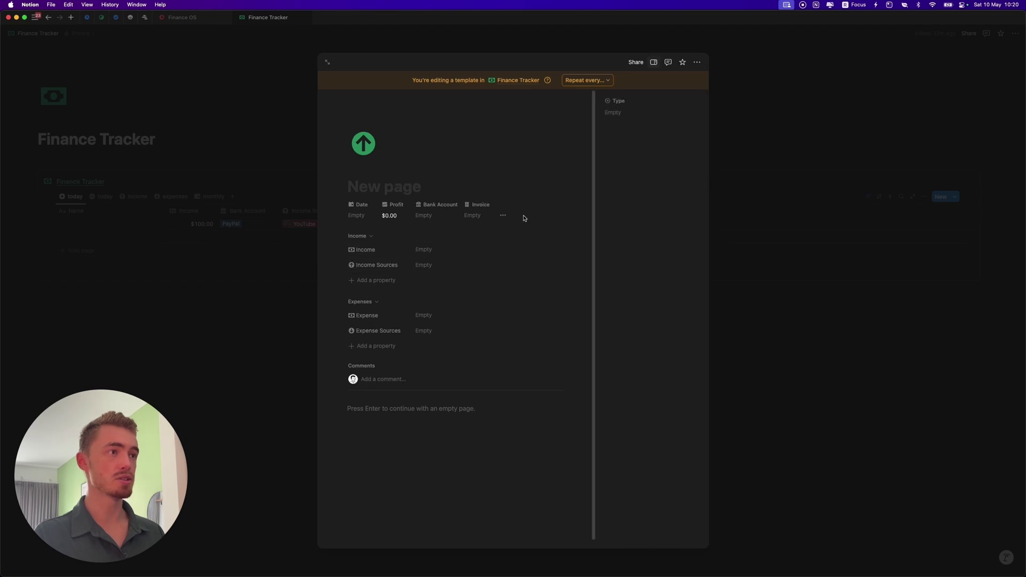
click(631, 112)
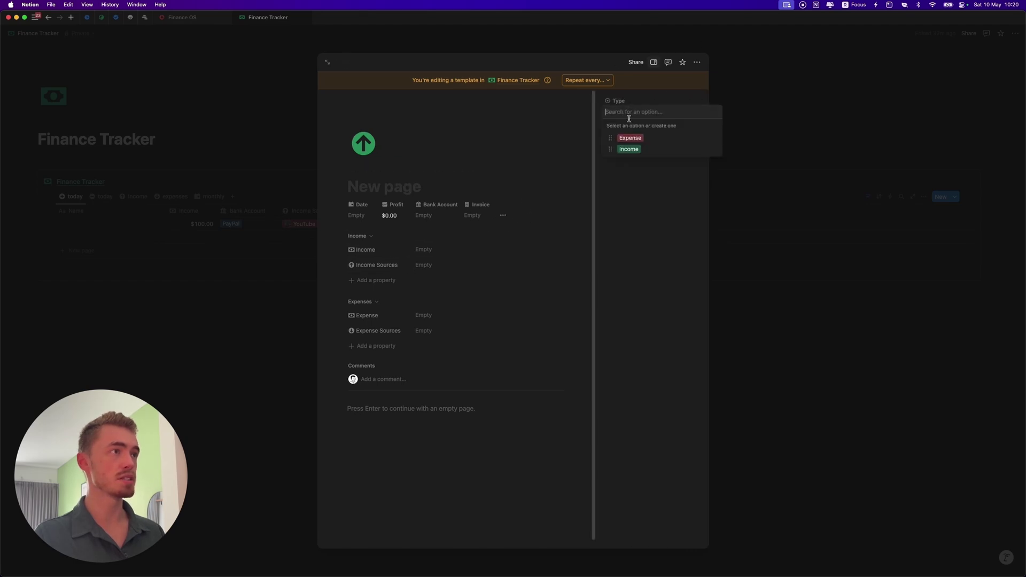
click(634, 152)
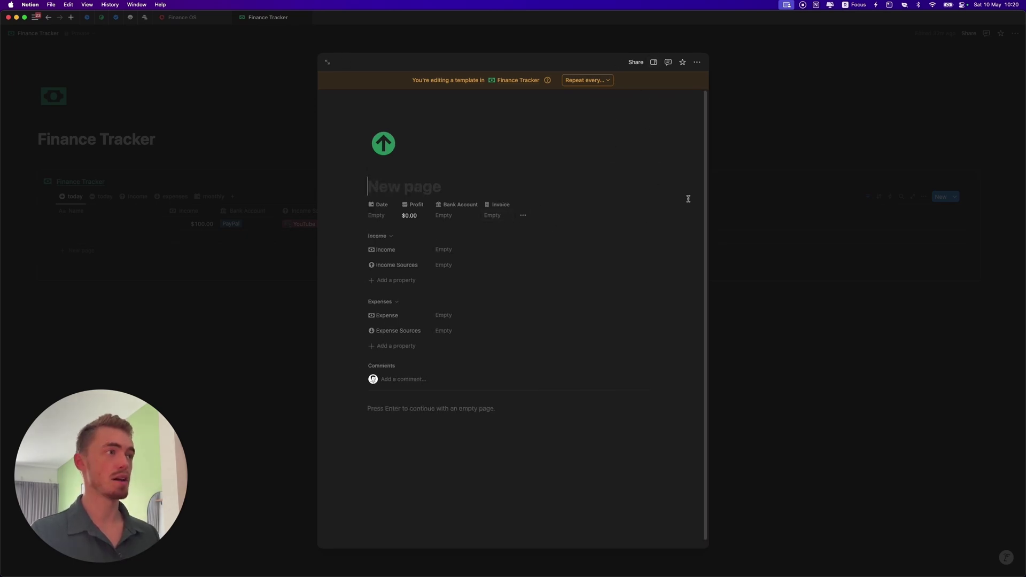
click(848, 198)
- Create a second database template with a red circled down-arrow icon and its Type set to Expense
click(954, 197)
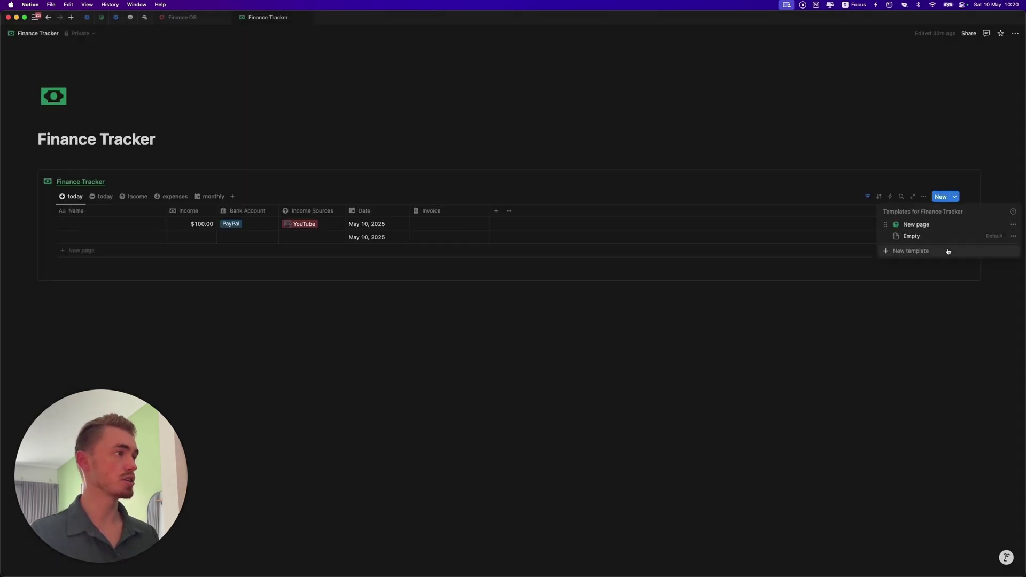
click(897, 250)
click(383, 109)
click(336, 169)
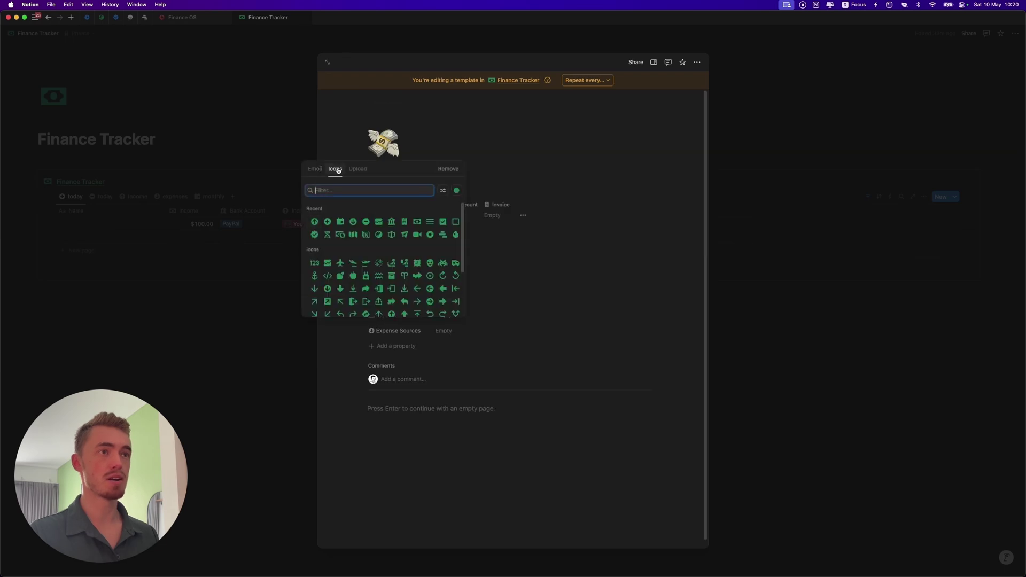
click(456, 191)
click(497, 215)
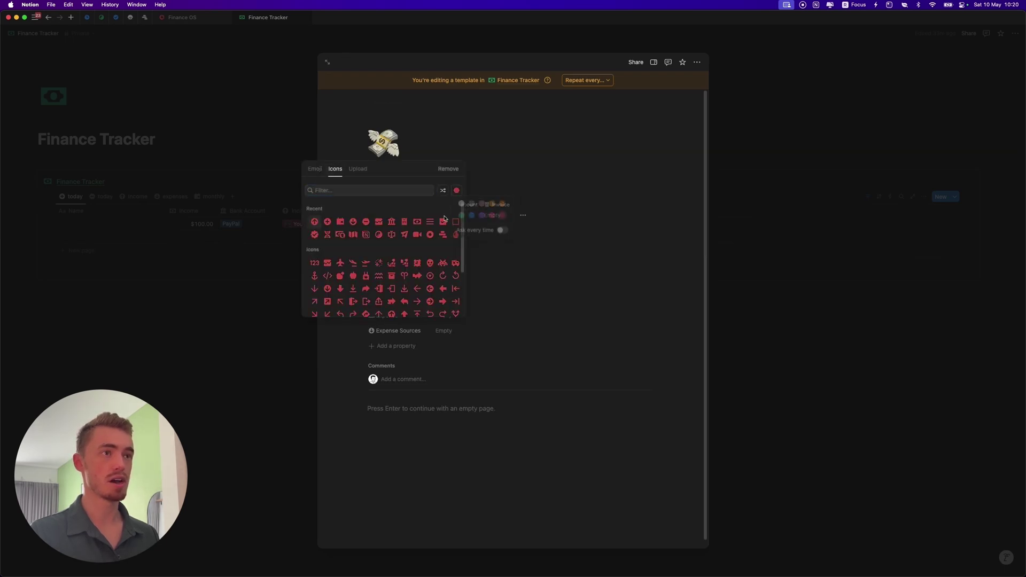
click(350, 222)
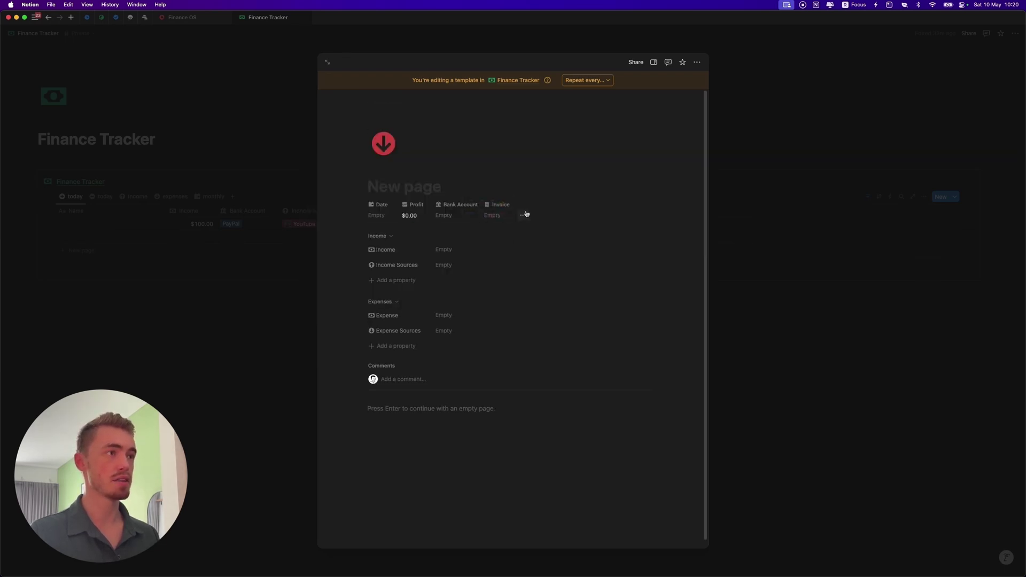
click(523, 215)
click(636, 113)
click(623, 138)
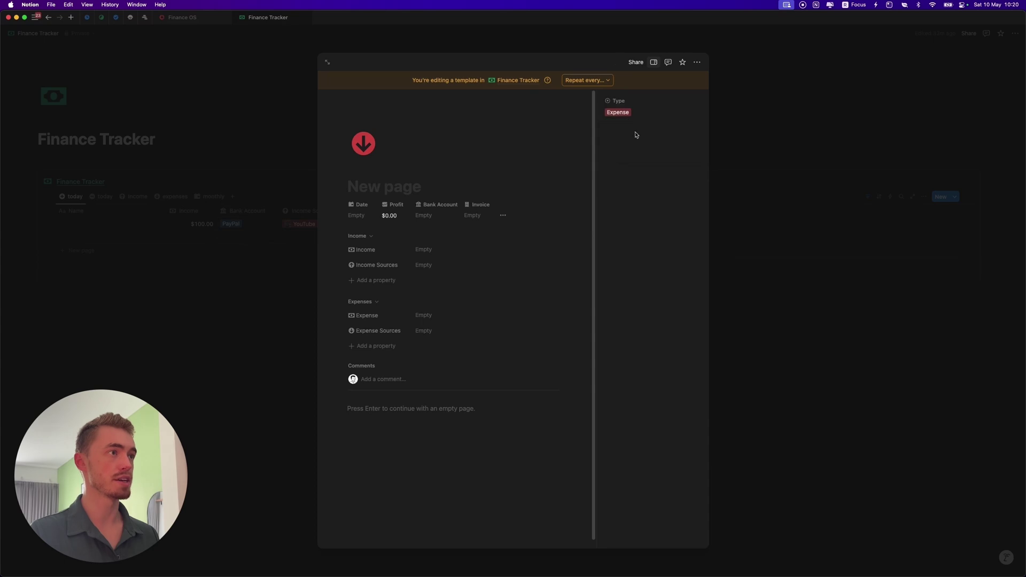
click(505, 216)
click(775, 177)
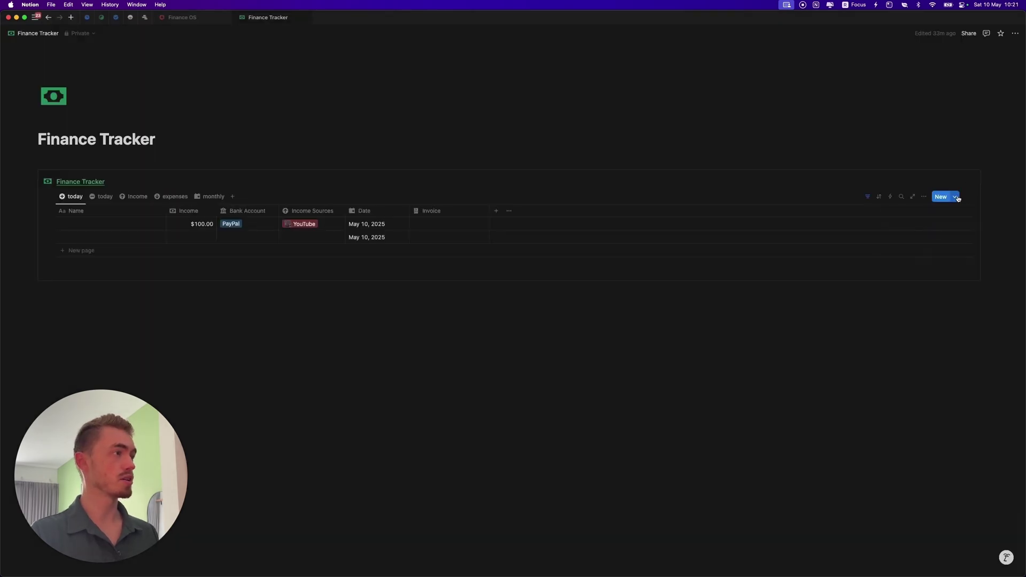
- Set the green up-arrow template as the default for the income today view only
click(956, 197)
click(1013, 225)
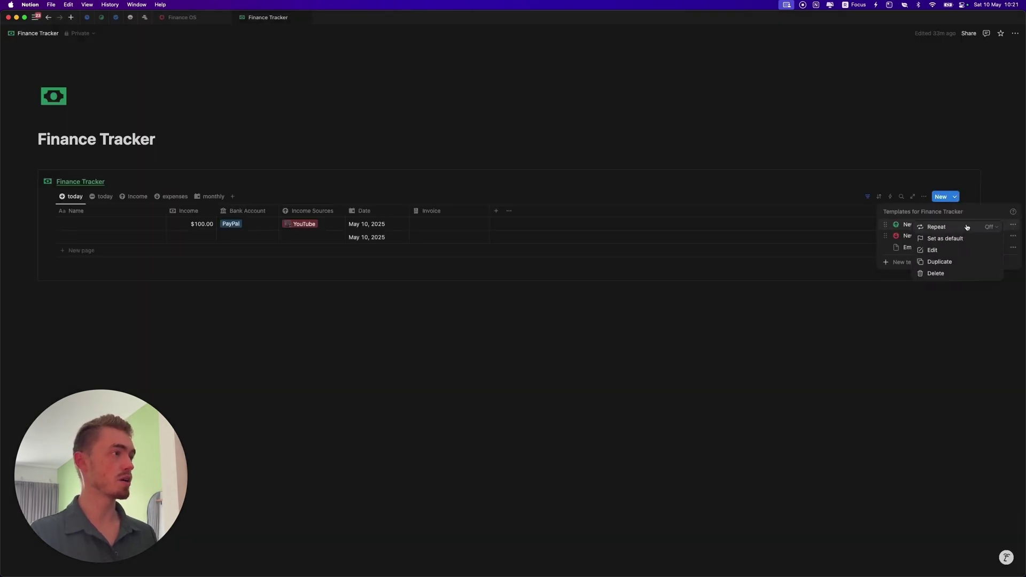
click(945, 239)
click(477, 298)
- Set the red down-arrow template as the default for the expense today view
click(101, 201)
click(101, 202)
click(956, 197)
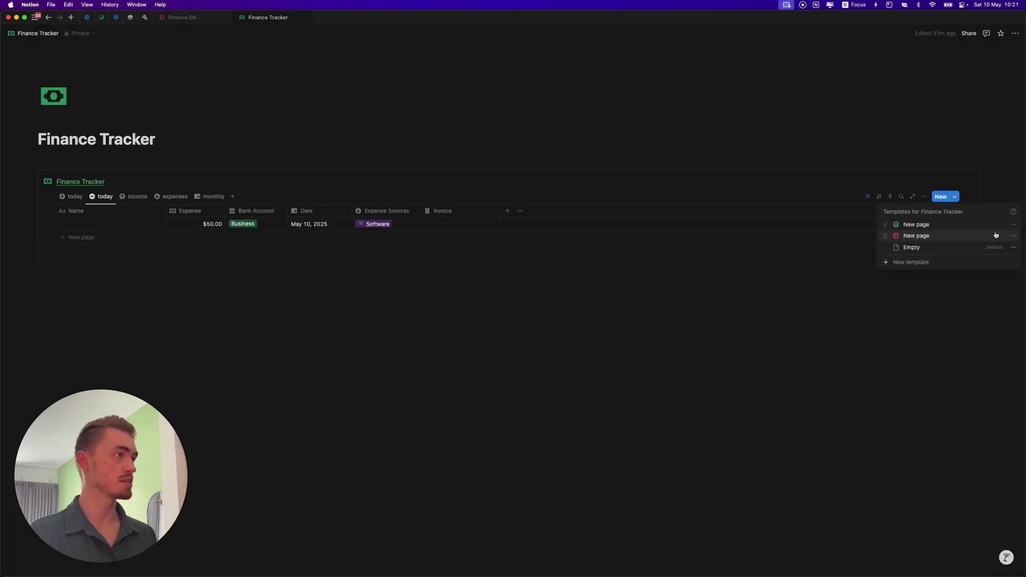
click(1011, 238)
click(956, 249)
click(571, 295)
key(Escape)
- Add two entries from the default template to the income today view, and check the first one's properties and the income view
click(137, 196)
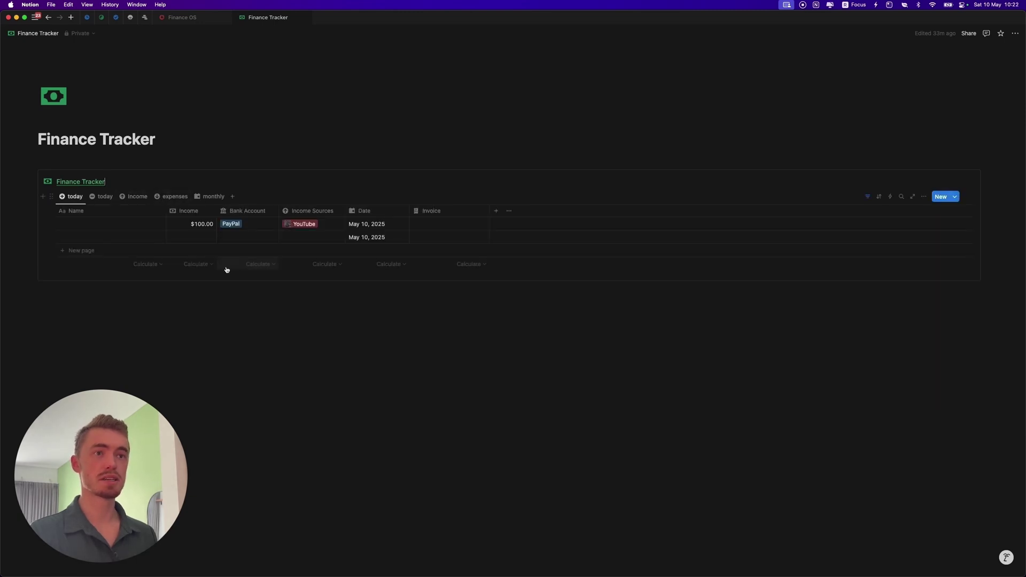
click(86, 250)
click(210, 269)
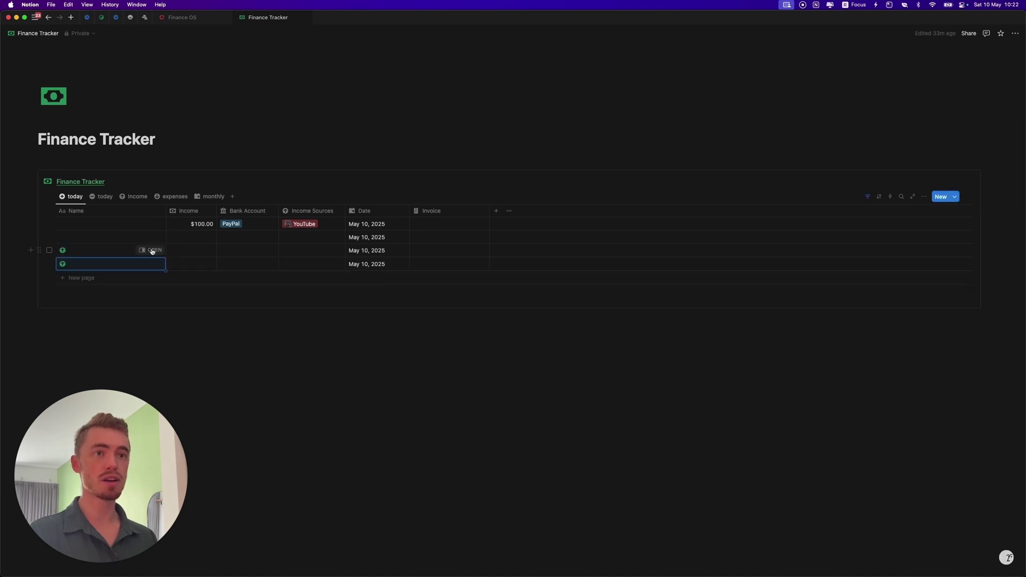
click(152, 250)
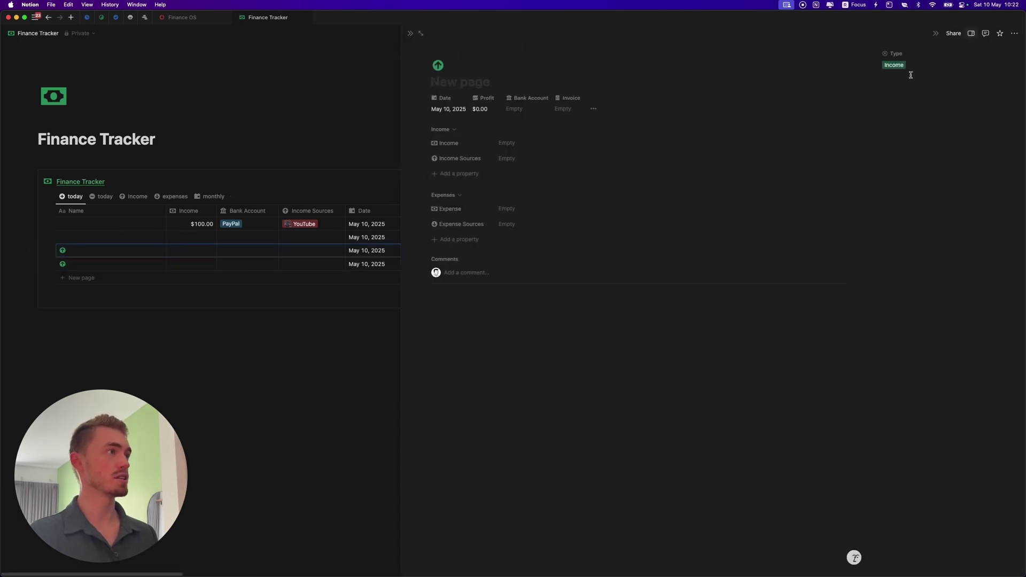
click(292, 108)
click(130, 197)
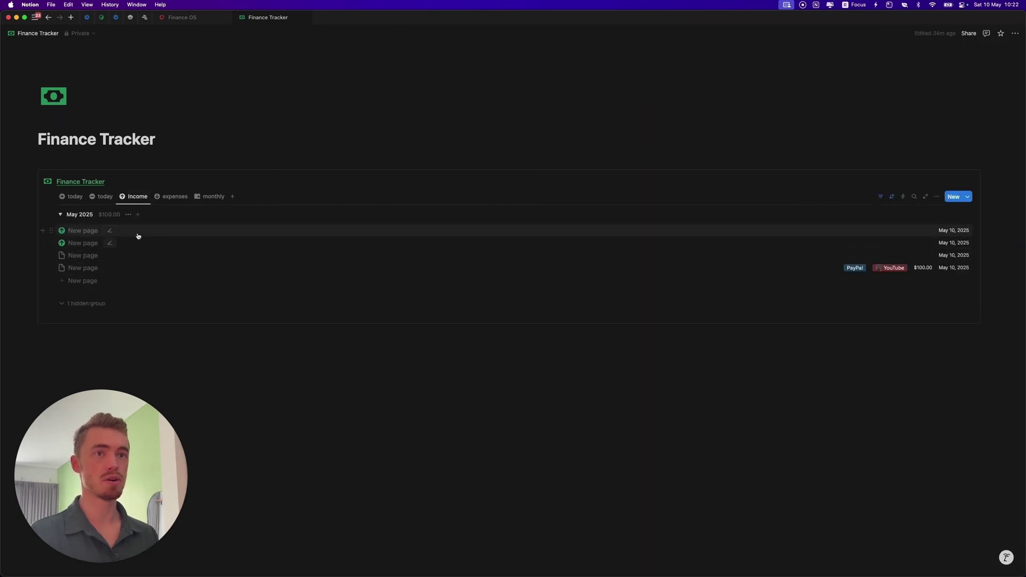
- Add two entries from the default template to the expense today view, and check them in the expenses view
click(102, 197)
click(126, 238)
click(165, 251)
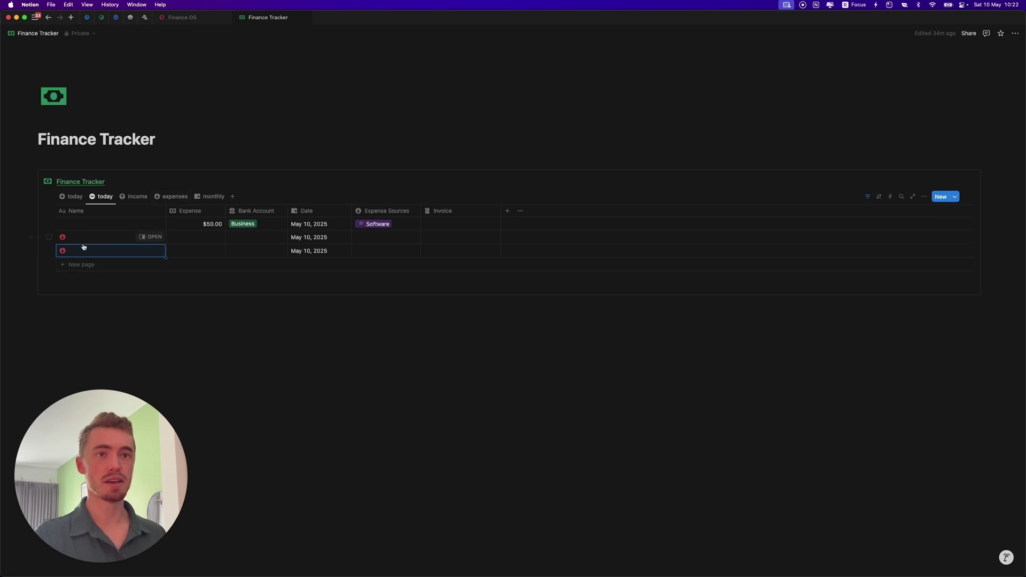
click(172, 196)
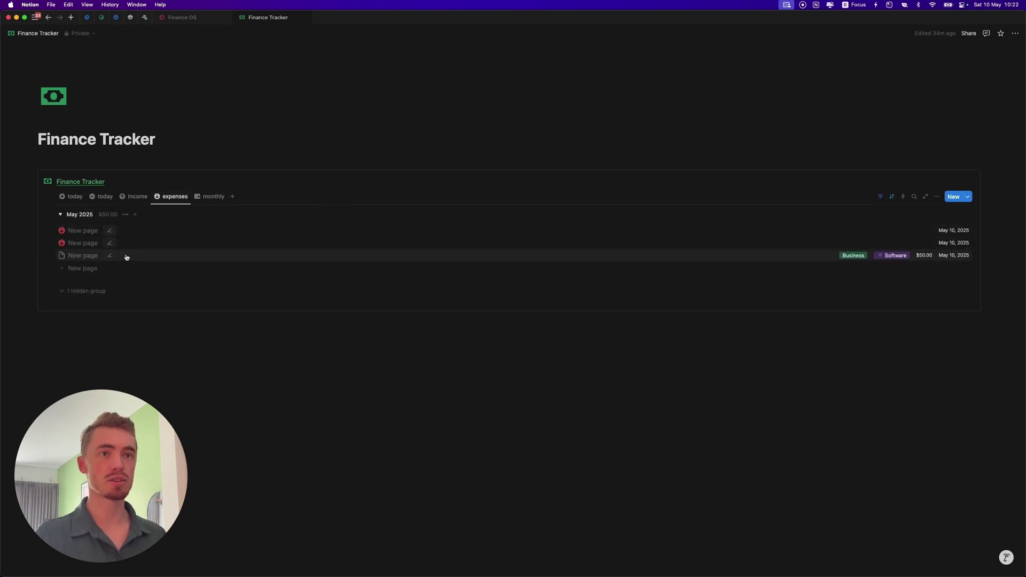
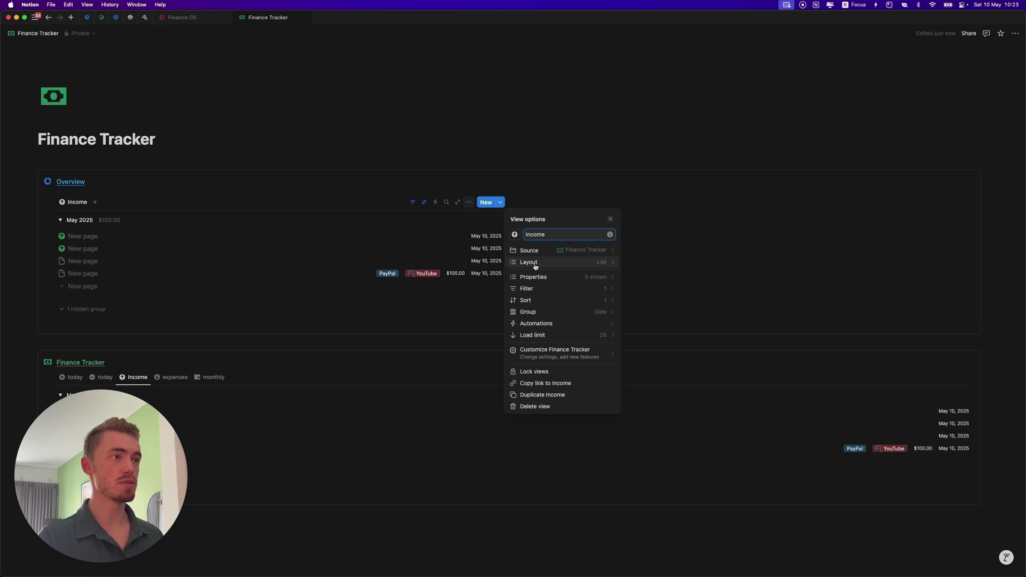
- Change the Overview's Income view layout to a donut chart and check its filter
click(534, 265)
click(576, 267)
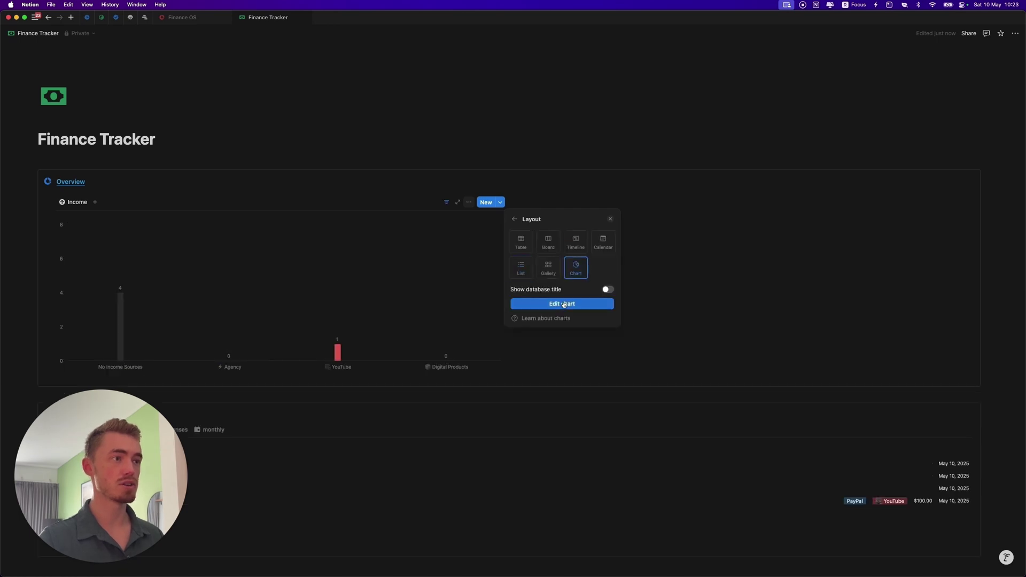
click(583, 284)
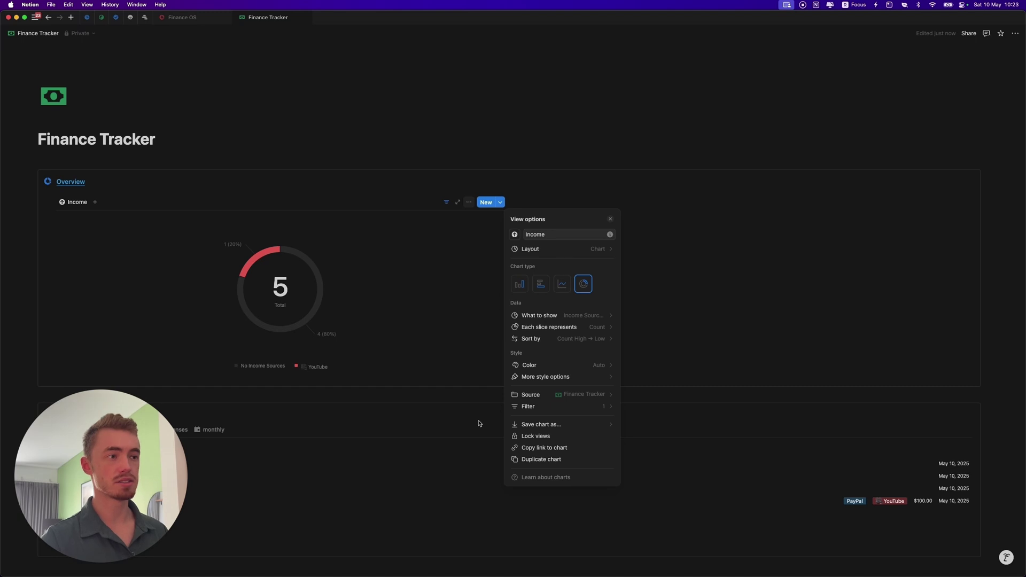
click(540, 408)
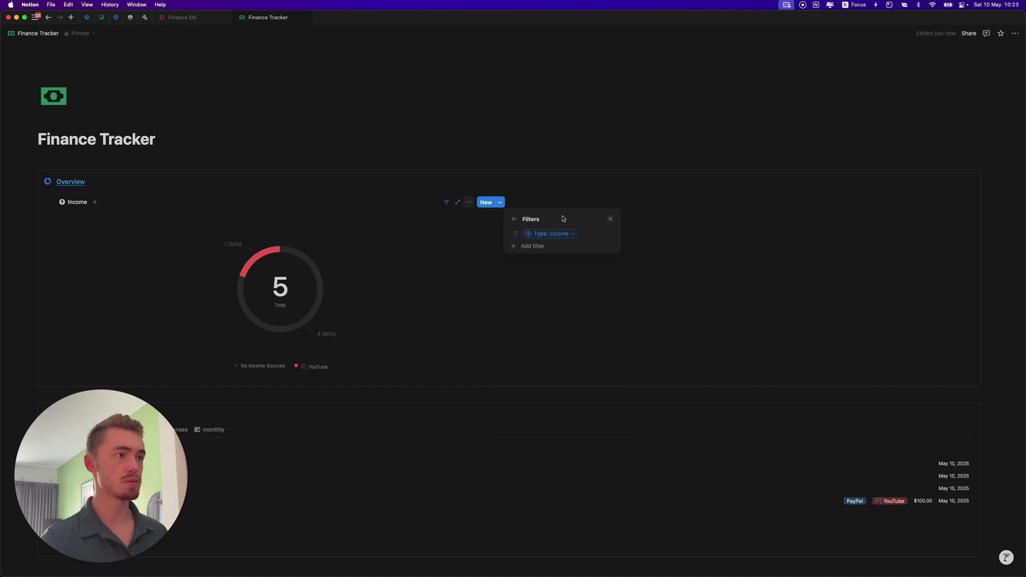
click(514, 219)
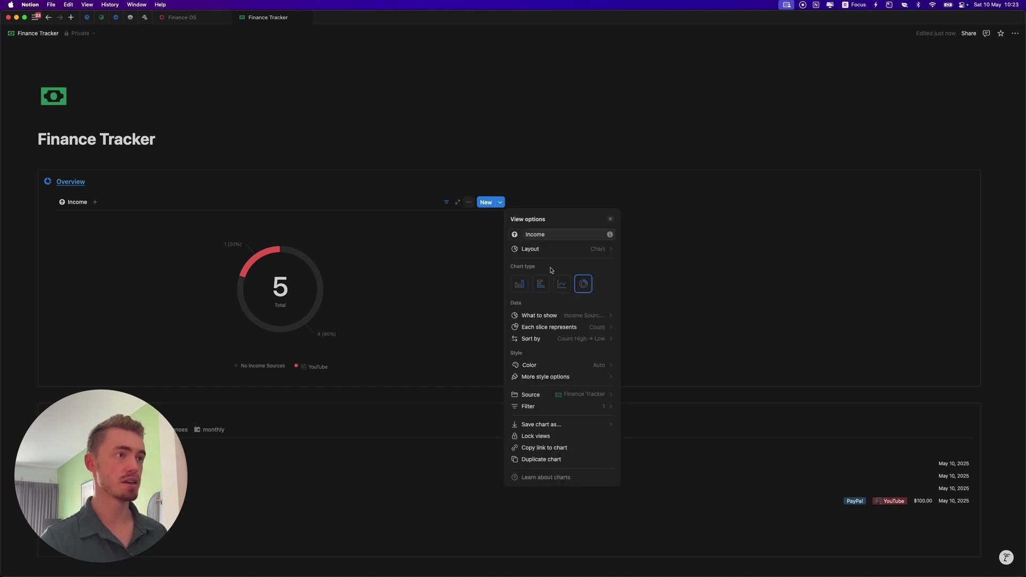
- Set the income chart to show Income Sources, with each slice representing the sum of Income
click(555, 315)
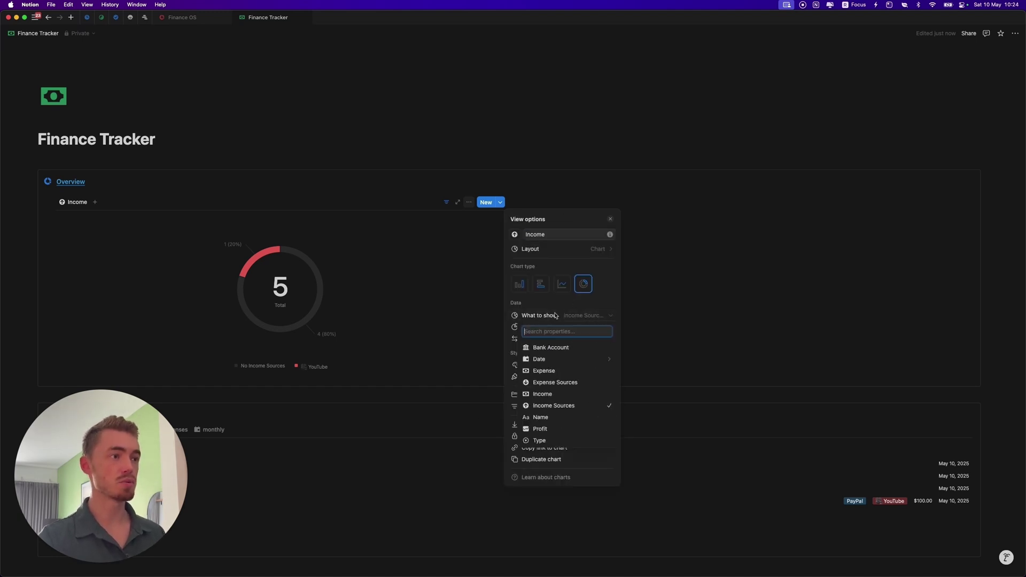
click(562, 406)
click(565, 328)
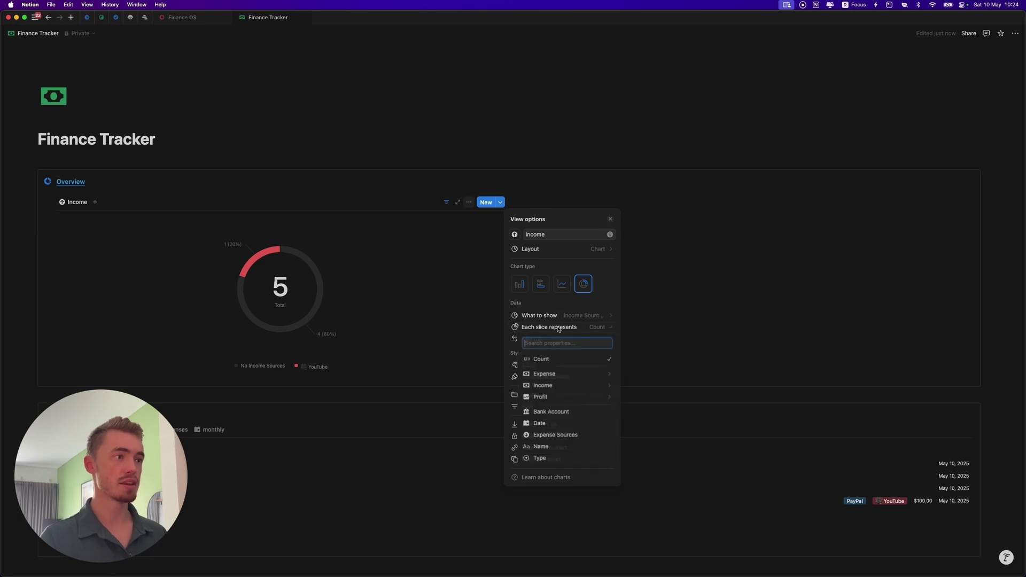
mouse_move(556, 389)
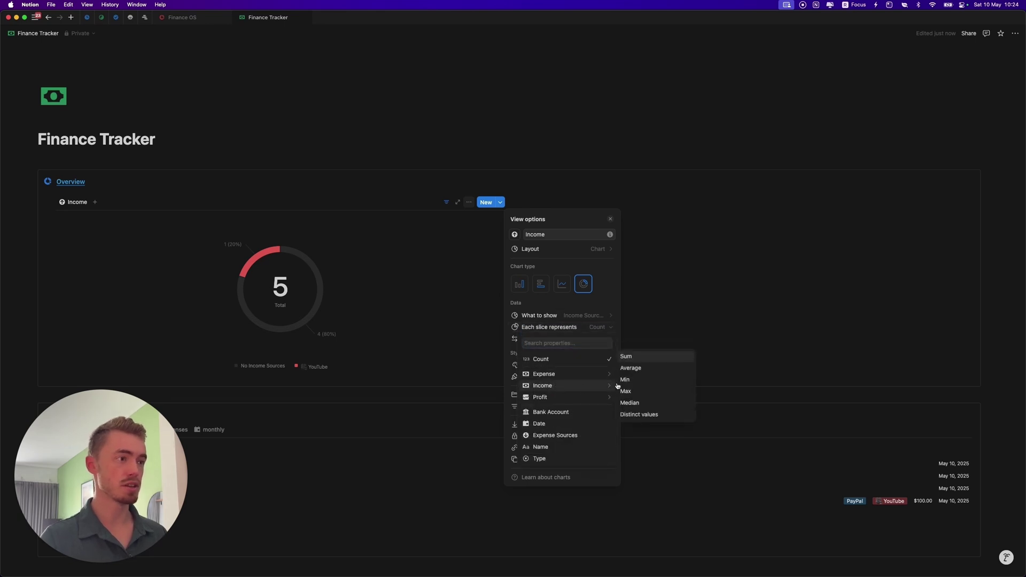
click(626, 357)
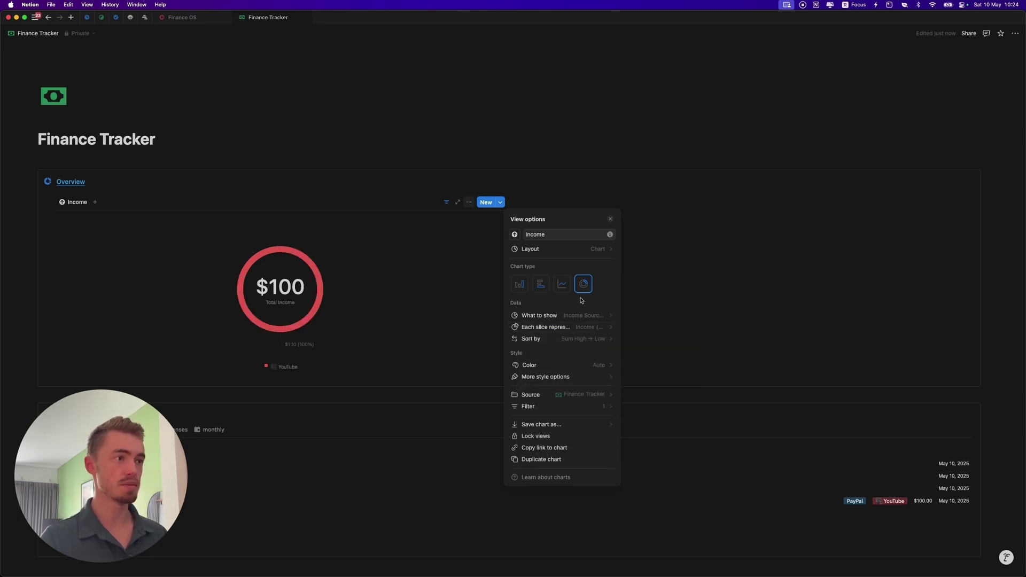
- Set the income donut chart's color to green
click(552, 368)
click(562, 440)
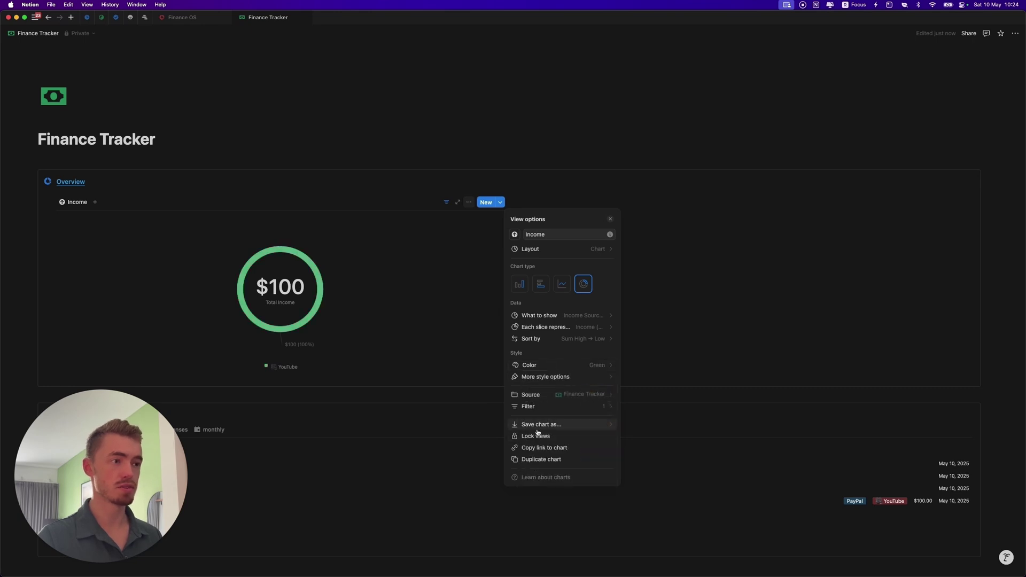
click(612, 220)
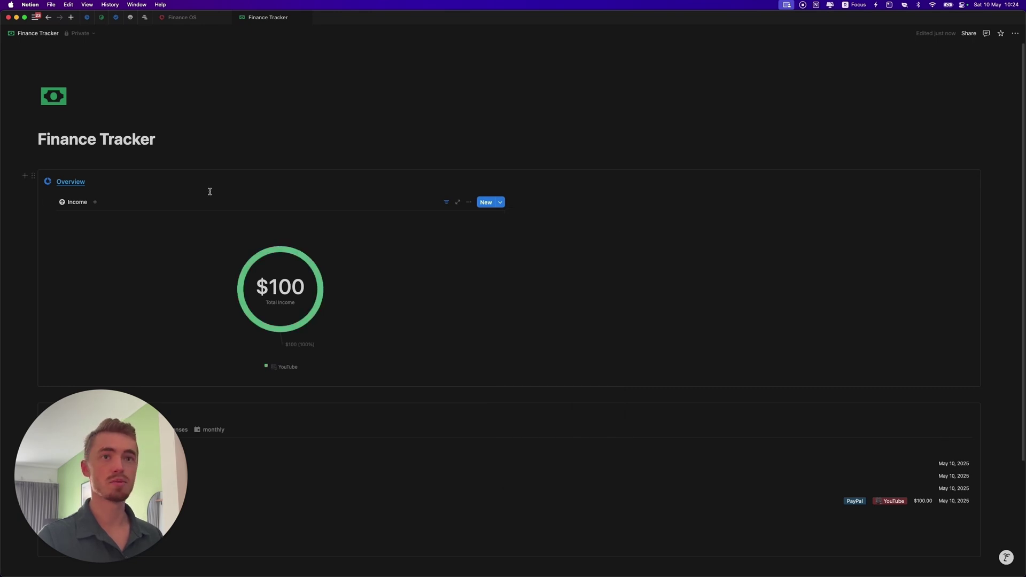
- Duplicate the income chart block and place the copy in a second column beside the original in the Overview
click(52, 202)
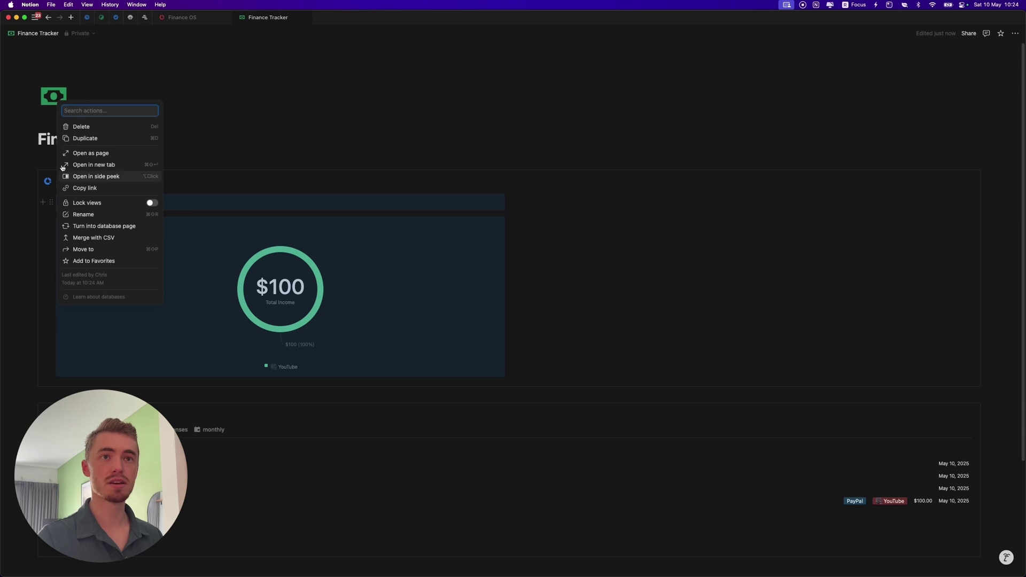
click(67, 140)
scroll(90, 311, down, 3)
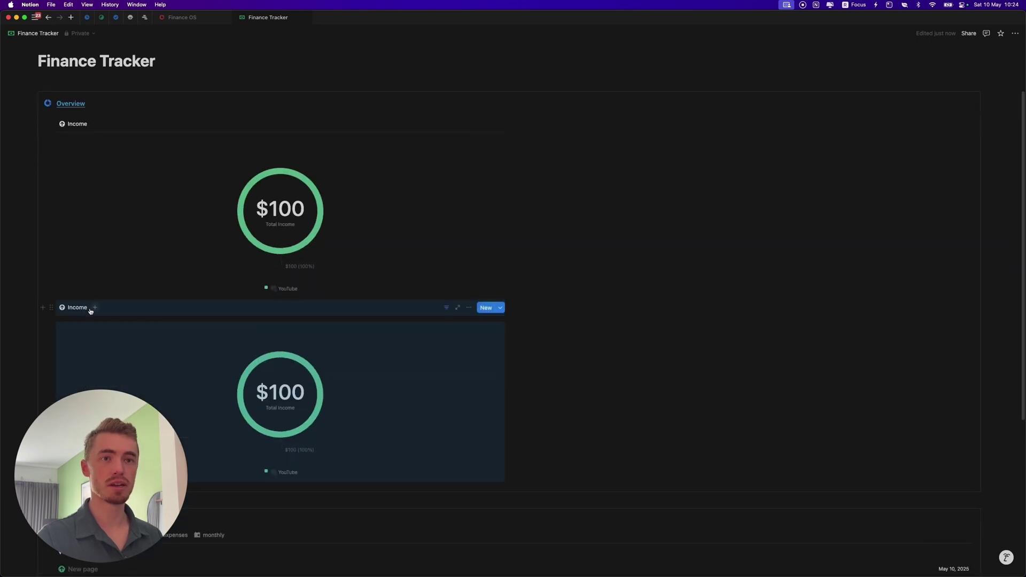
drag(55, 304, 620, 220)
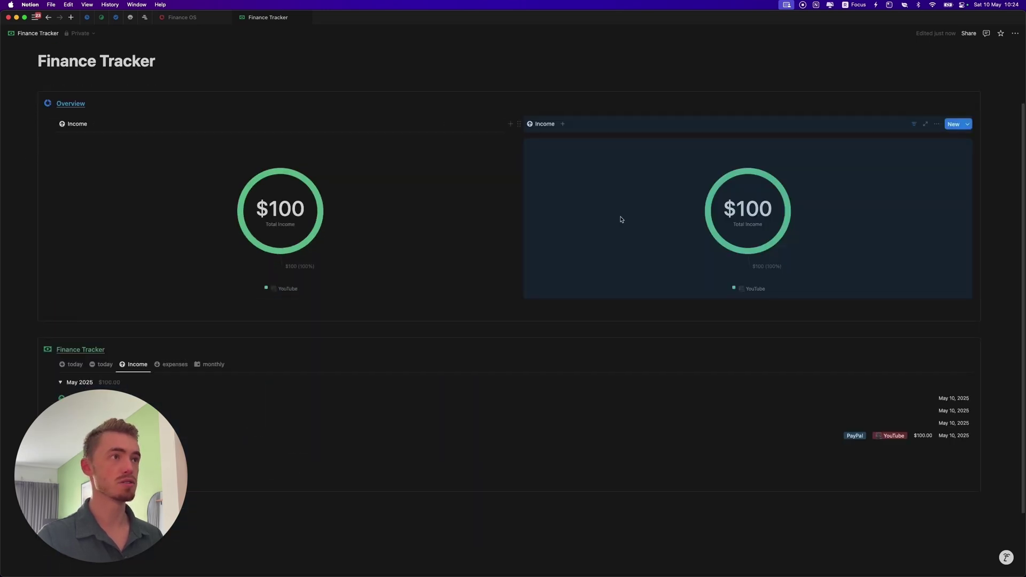
- Rename the duplicated chart view to "expenses" and give it the circled down-arrow icon
click(544, 202)
click(541, 224)
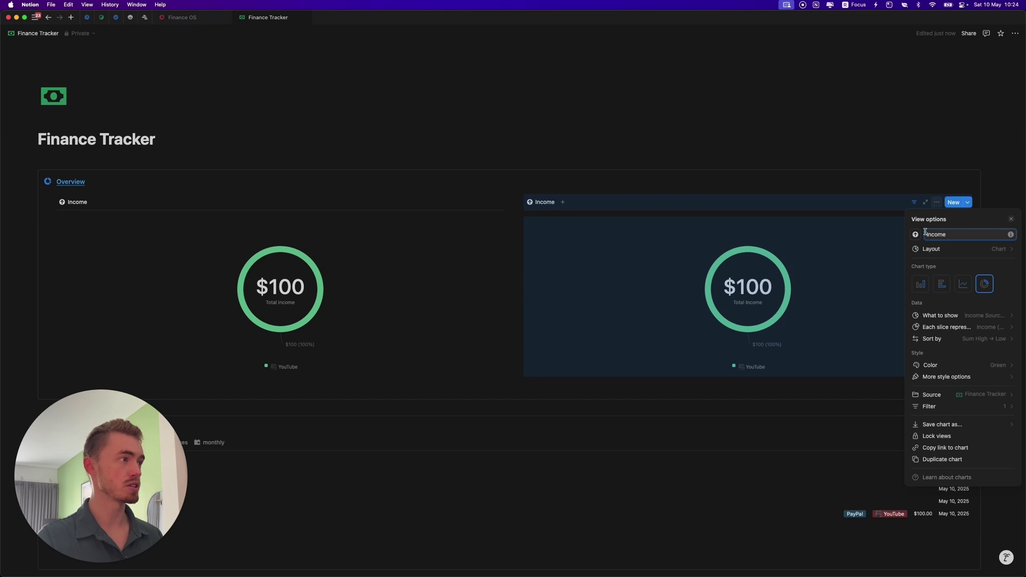
text(expenses)
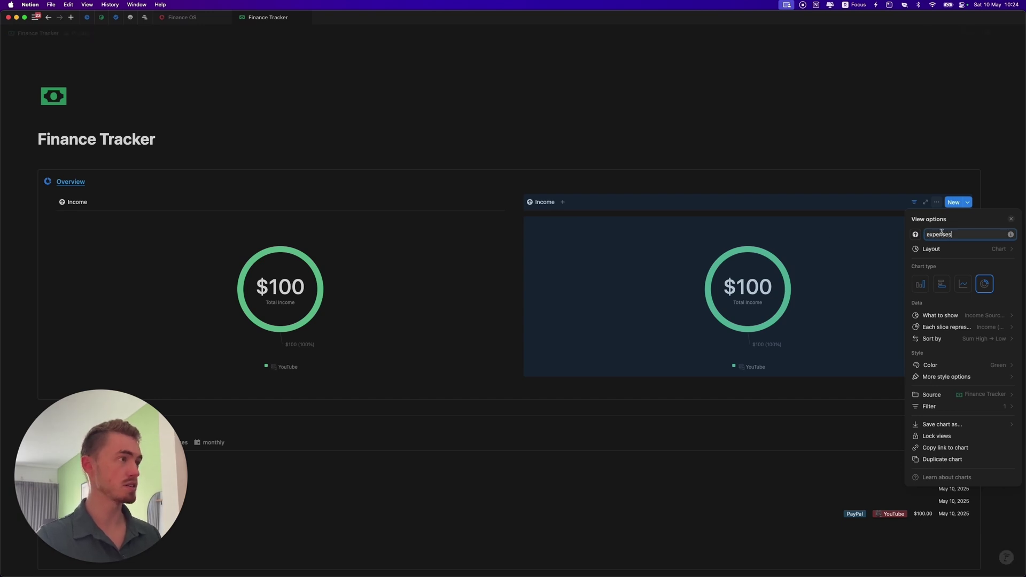
click(918, 235)
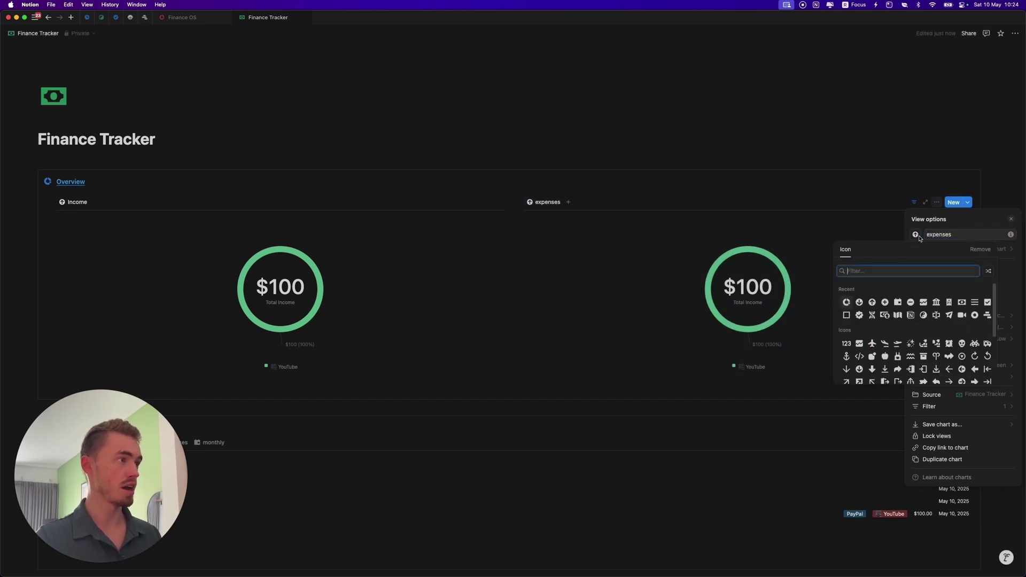
click(859, 303)
- Set the expenses chart to show Expense Sources by the sum of Expense, colored red
click(951, 319)
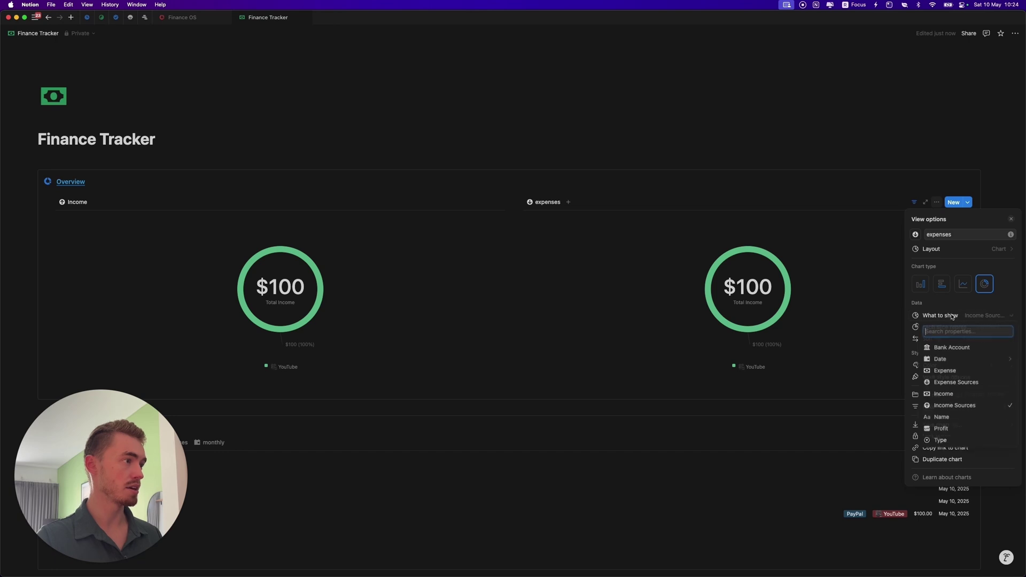
click(957, 383)
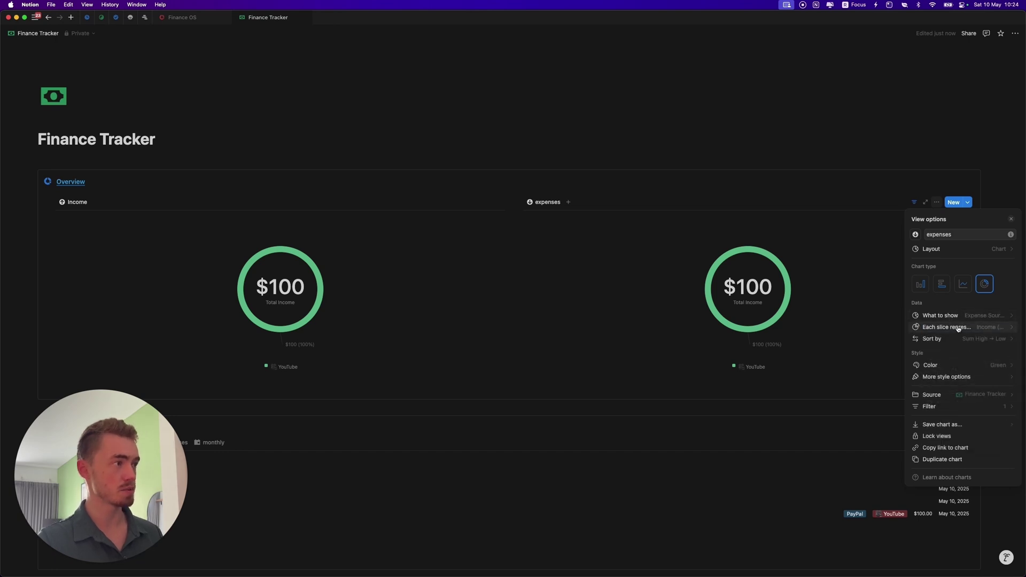
click(959, 327)
mouse_move(957, 387)
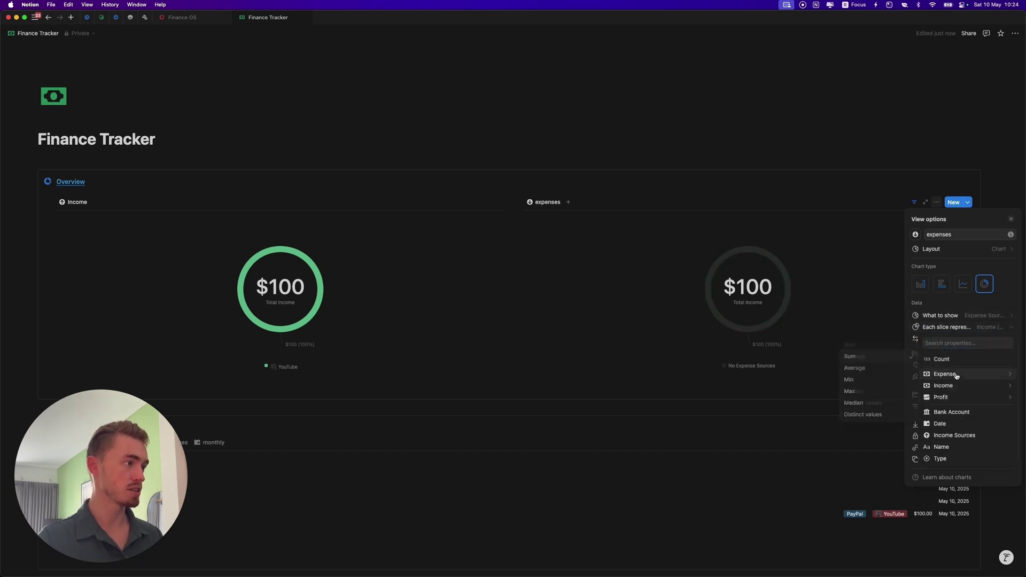
click(890, 350)
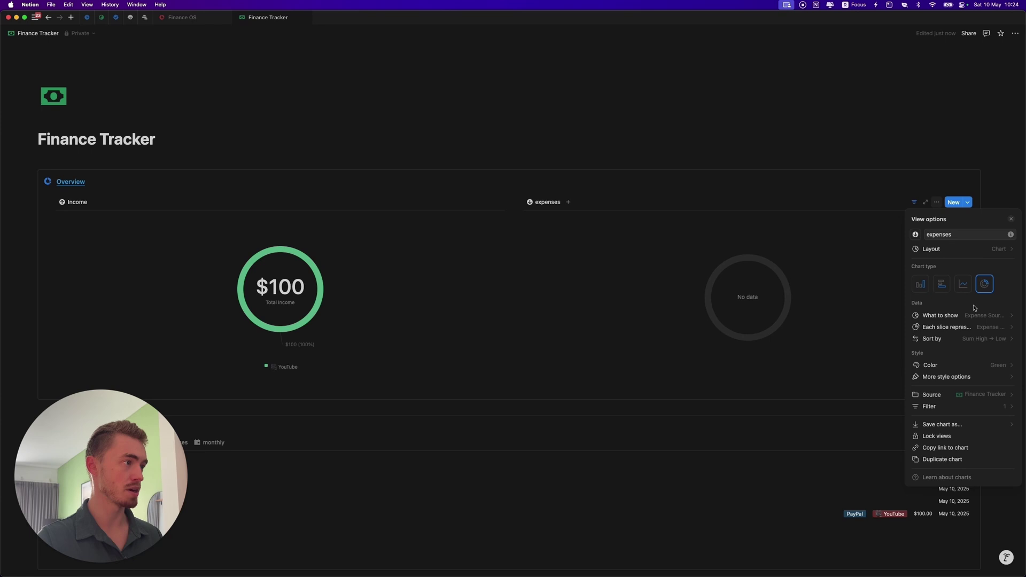
click(956, 365)
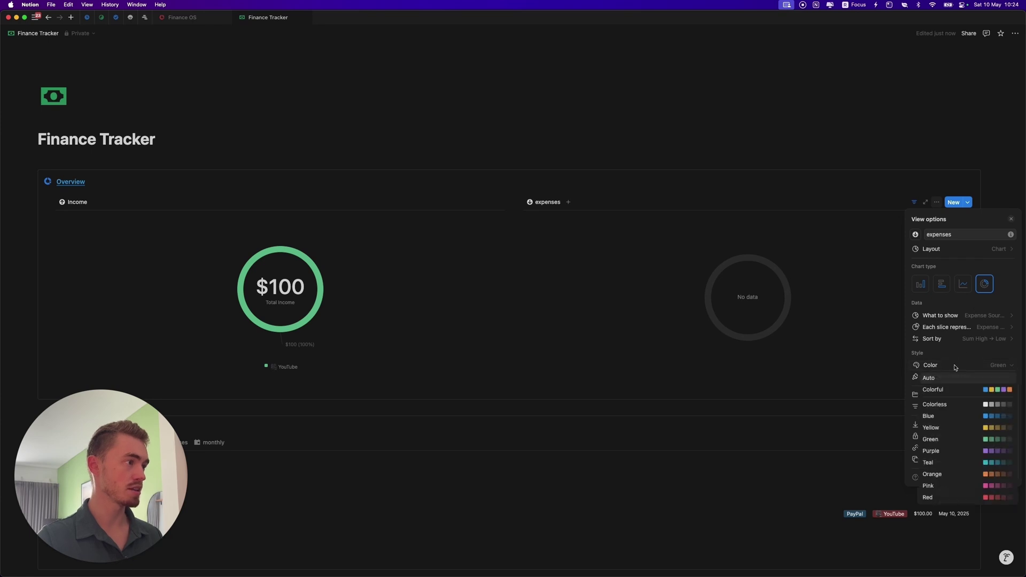
click(950, 497)
- Change the expenses chart's Type filter from Income to Expense
click(945, 410)
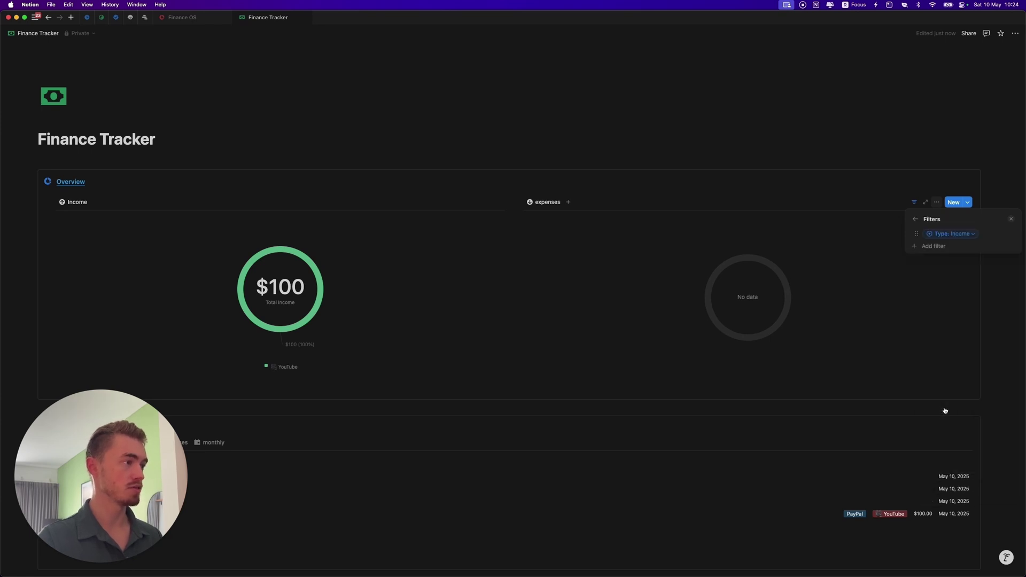
click(939, 233)
click(942, 275)
click(944, 287)
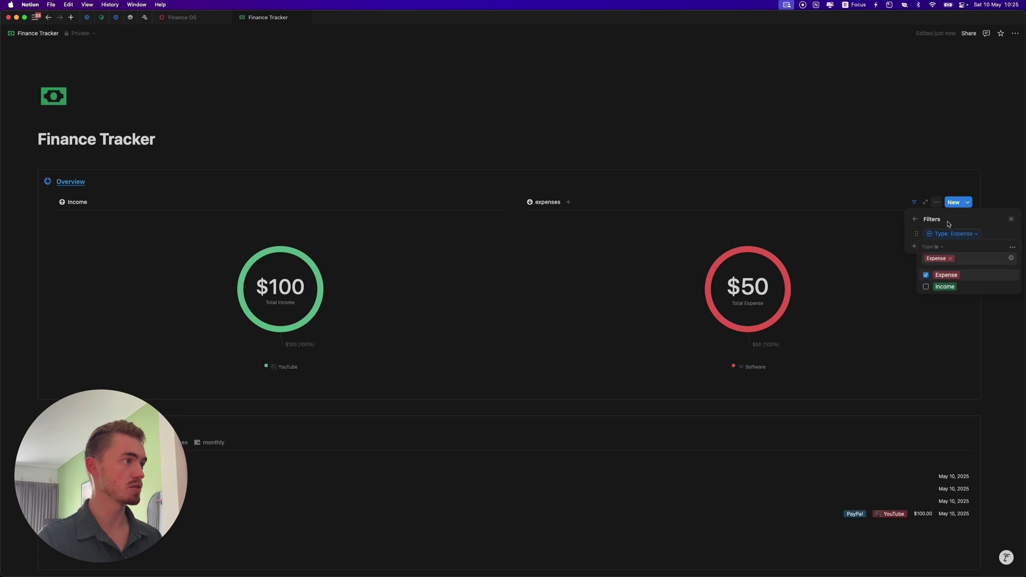
key(Escape)
key(Escape)
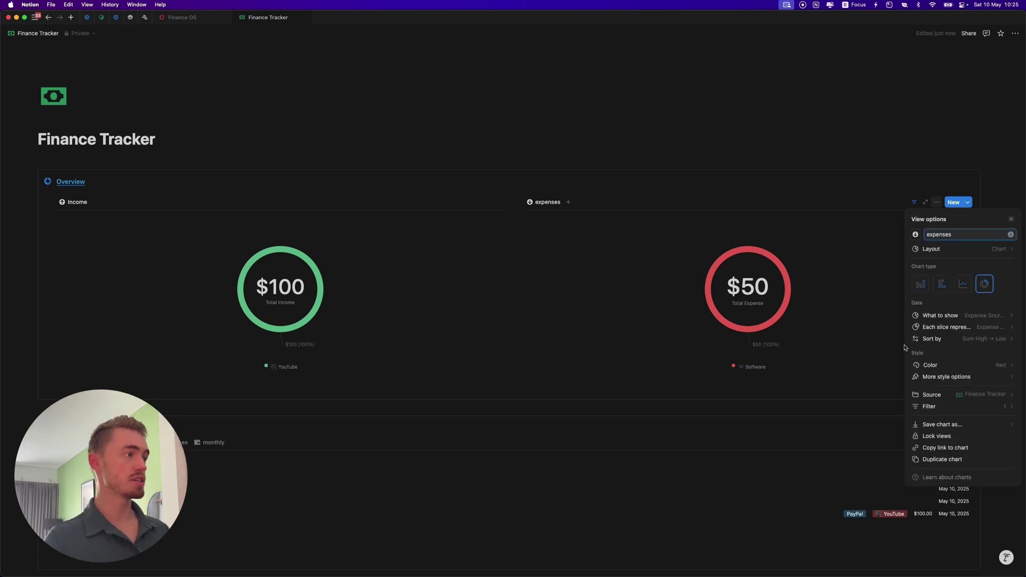
- Turn the expenses chart's Type filter into an advanced filter and add a rule that Date is relative to today, this month
click(928, 404)
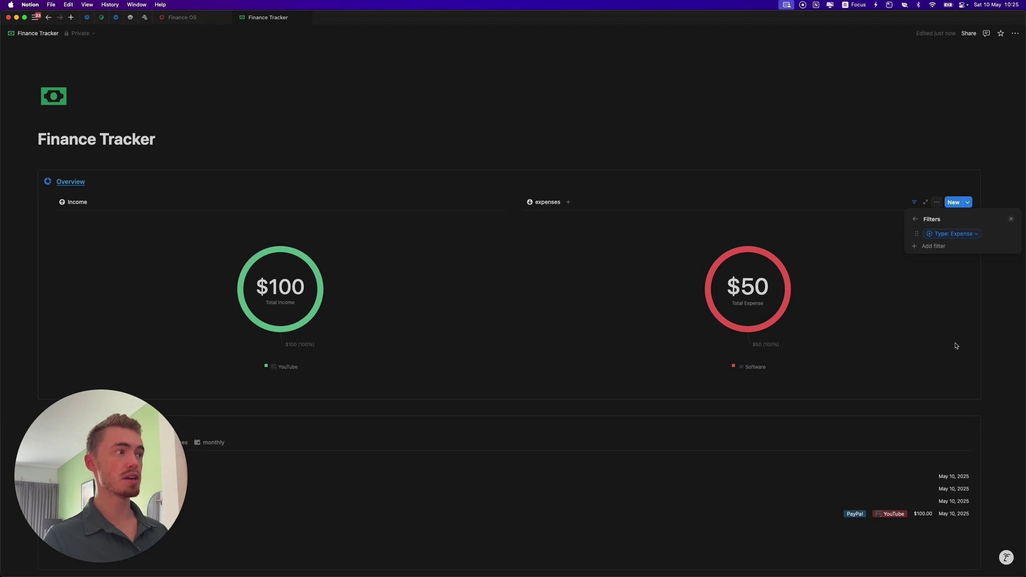
click(954, 234)
click(1011, 249)
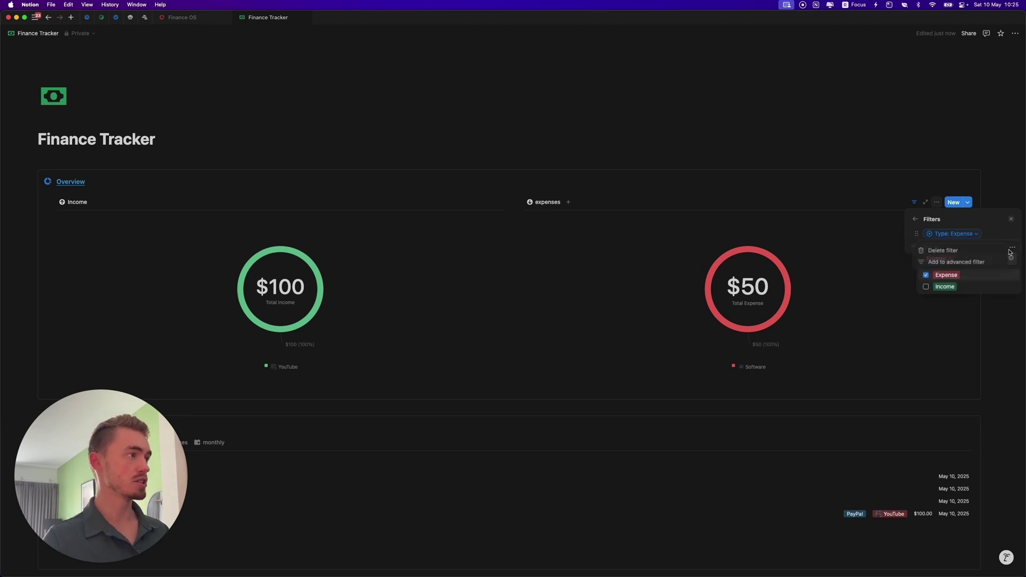
click(956, 262)
click(898, 264)
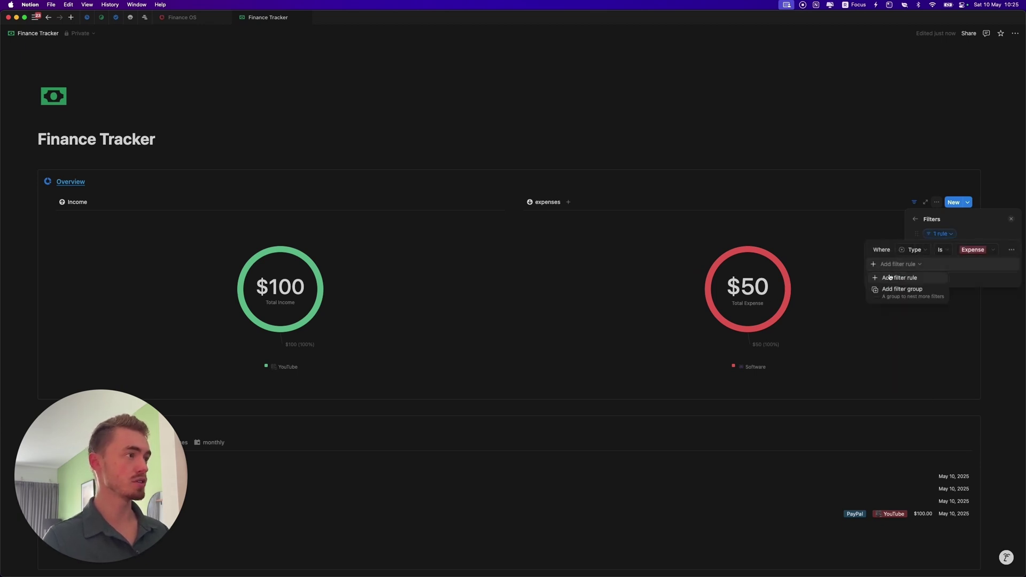
click(890, 277)
click(920, 270)
click(917, 321)
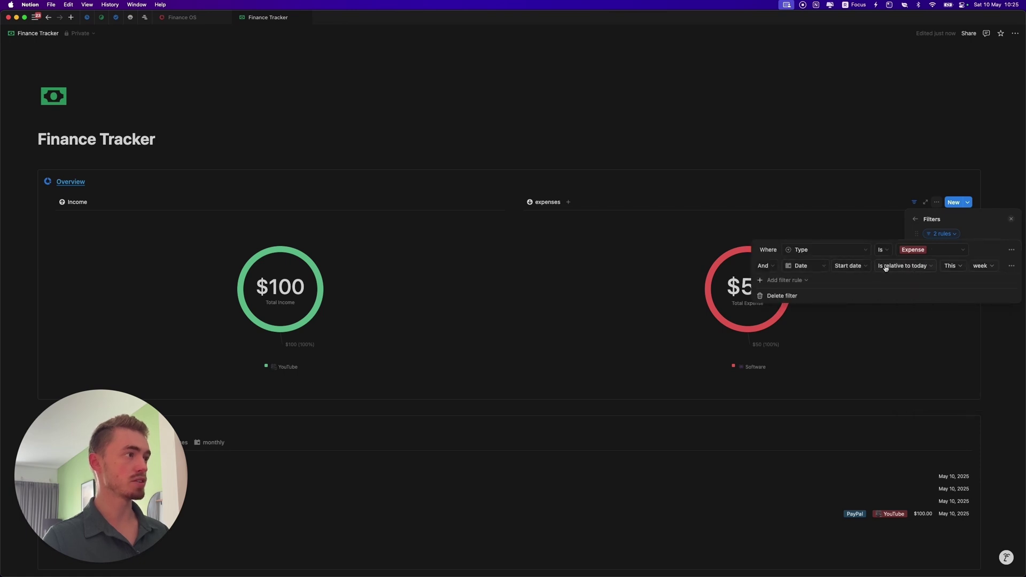
click(981, 266)
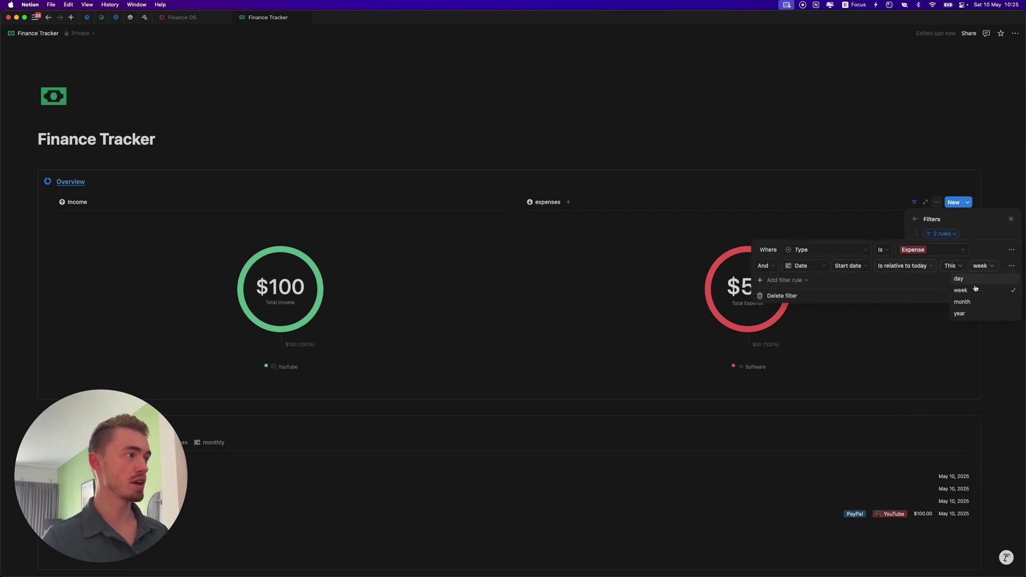
click(974, 301)
click(1010, 223)
click(1010, 223)
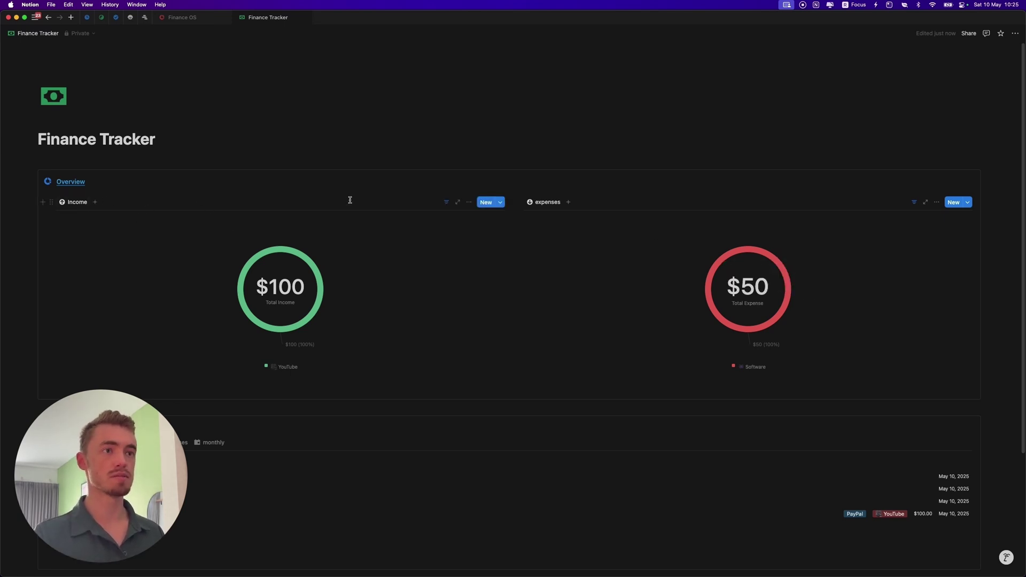
- Enter an income of $500 with the income source Digital Products in the third row of today's income view
scroll(321, 267, down, 5)
click(201, 353)
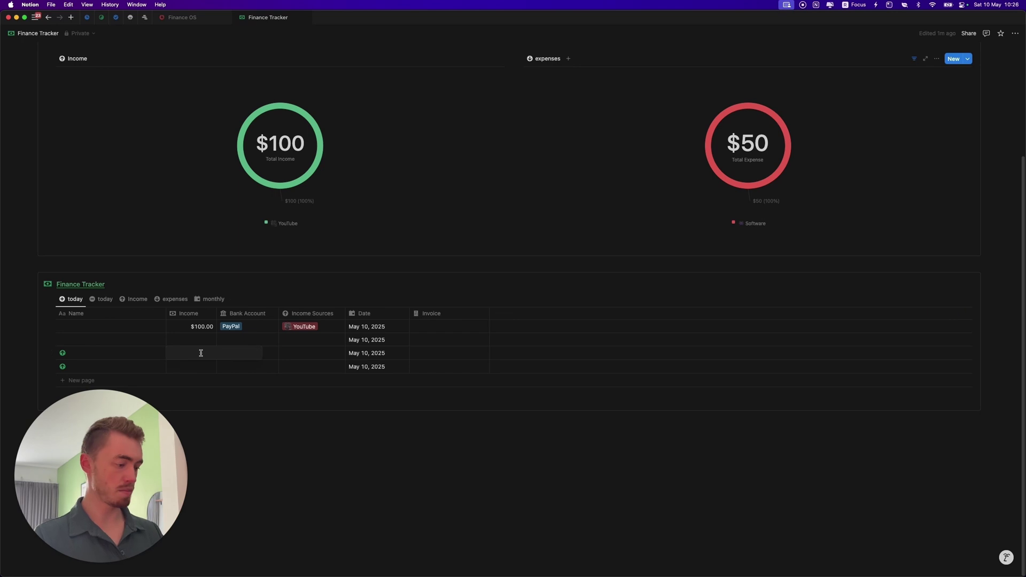
text(500)
click(300, 352)
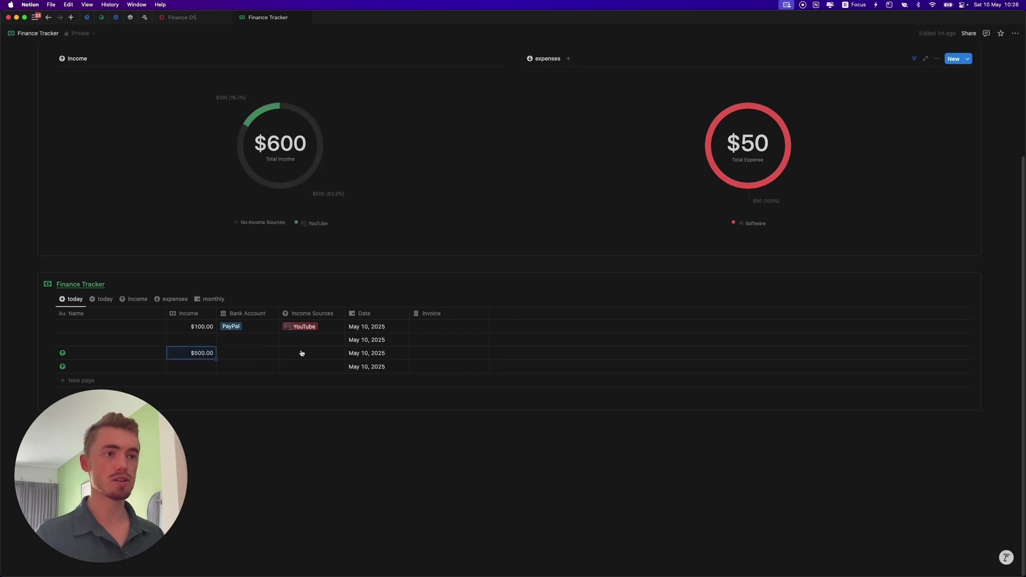
click(321, 389)
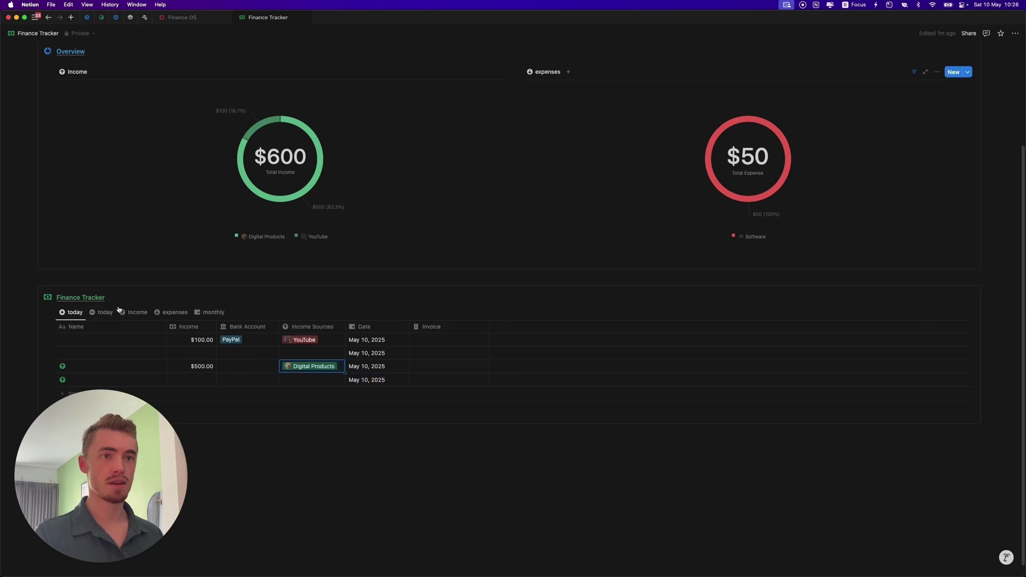
- In today's expense view, give the third row the expense source Food and an expense of $150
click(105, 312)
click(304, 368)
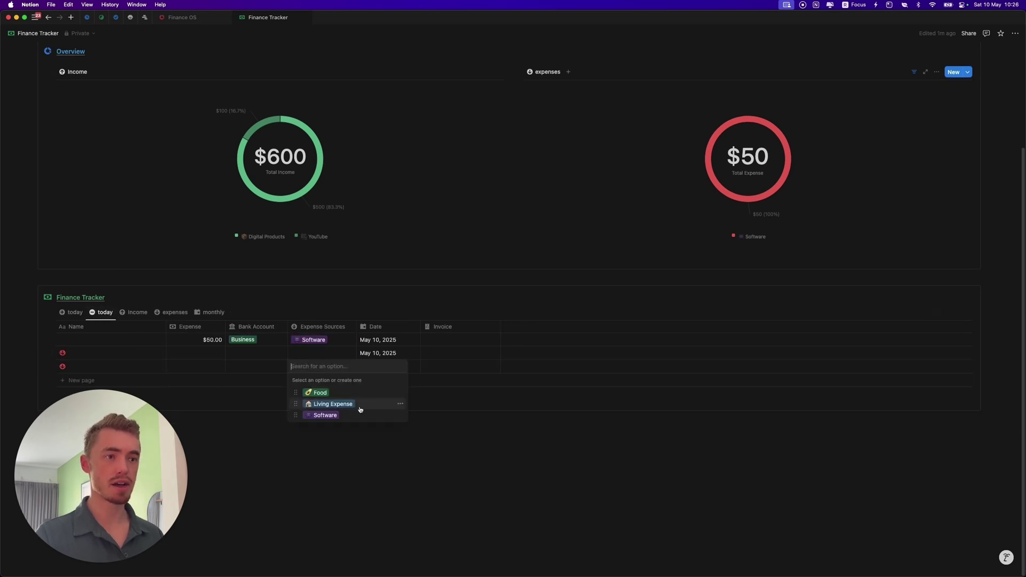
click(327, 393)
click(215, 369)
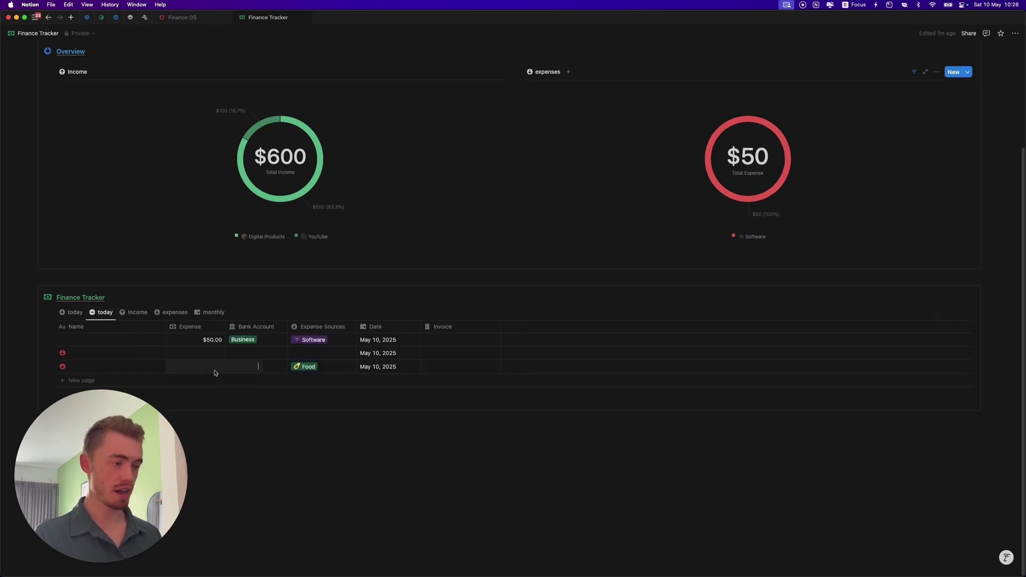
text(150)
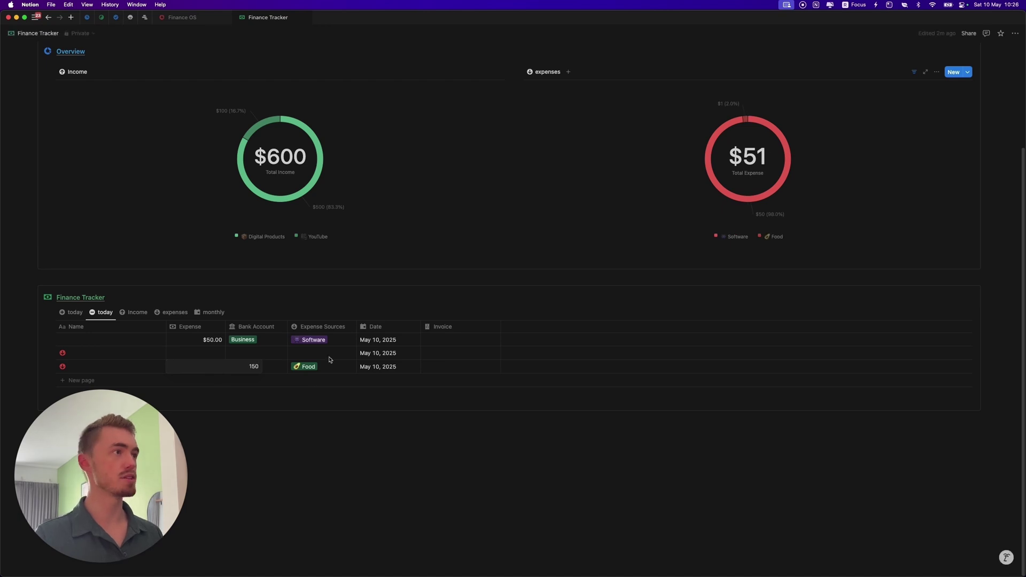
key(Return)
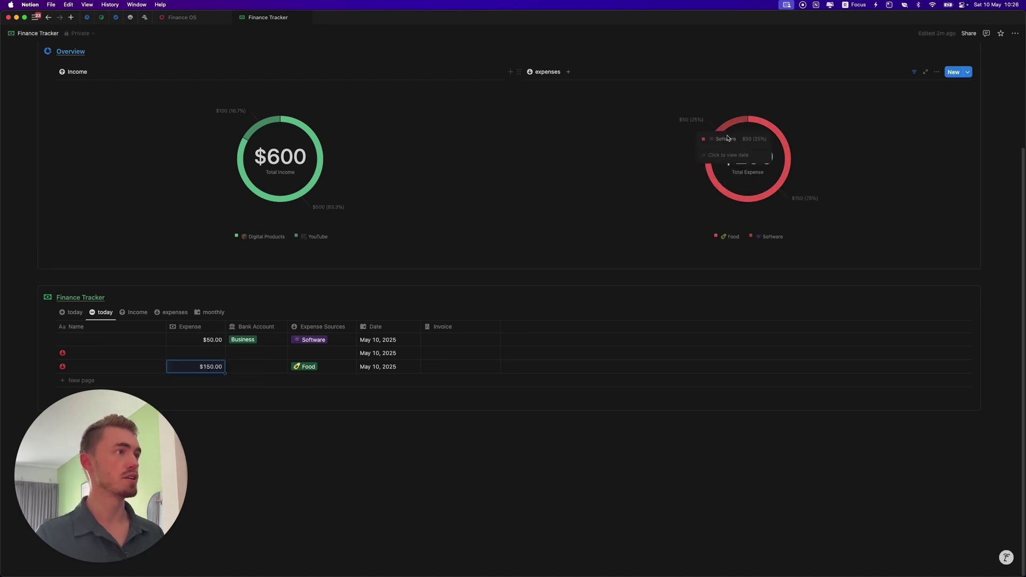
- Clear the expense amount of the Food entry
scroll(705, 246, up, 5)
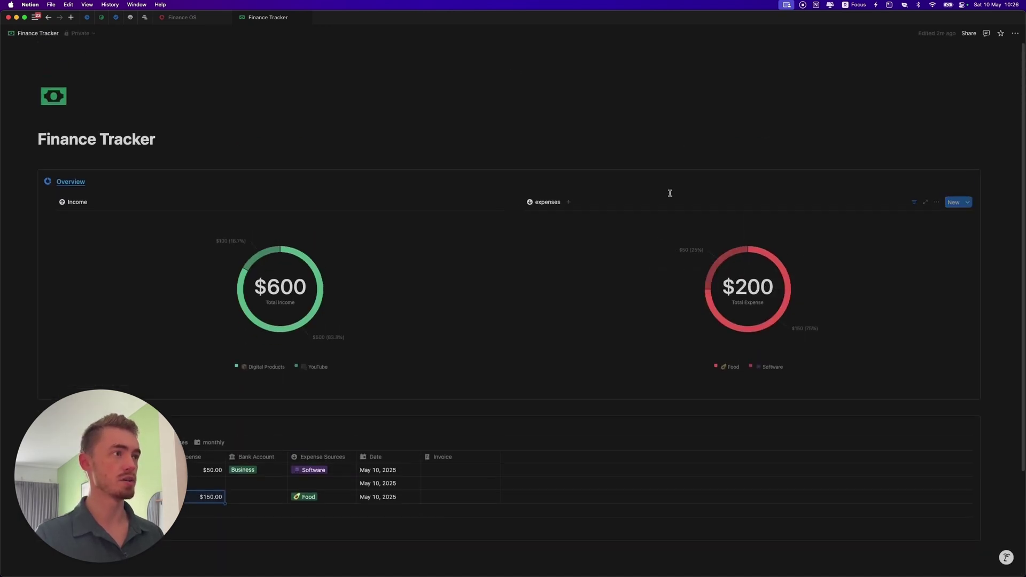
key(BackSpace)
scroll(316, 419, down, 3)
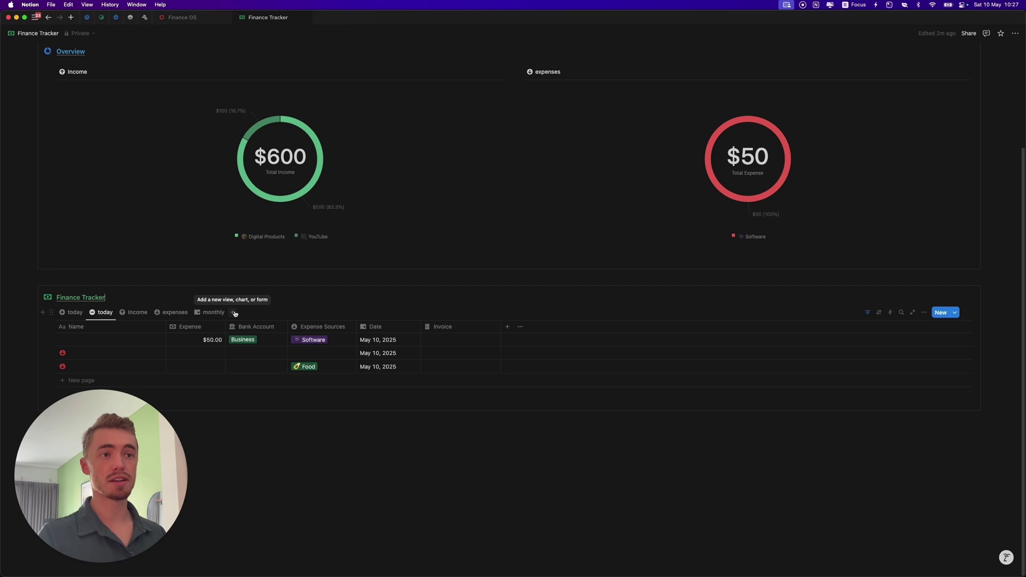
- View the file upload options in the Software expense's Invoice field and close them without adding a file
click(469, 343)
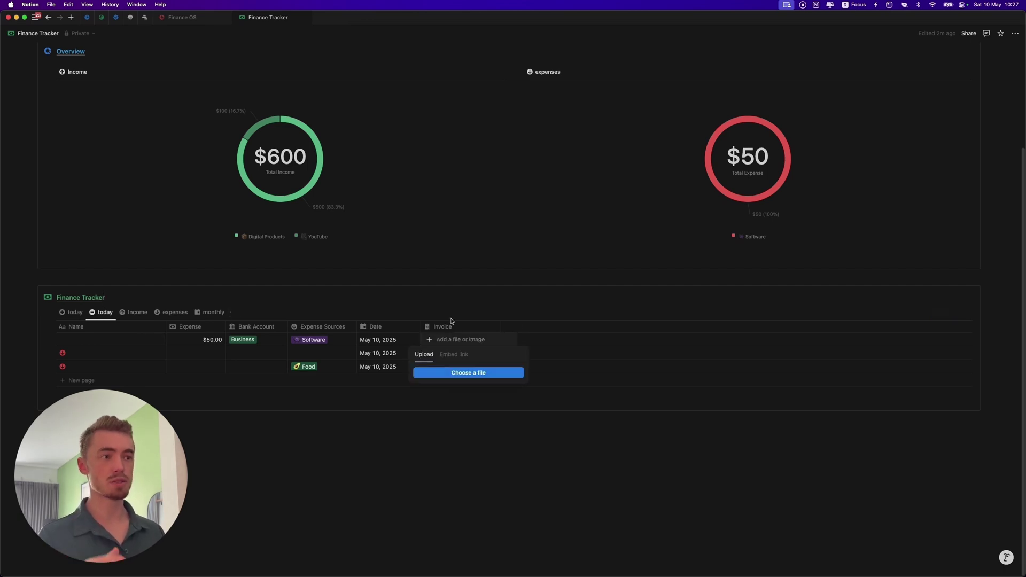
key(Escape)
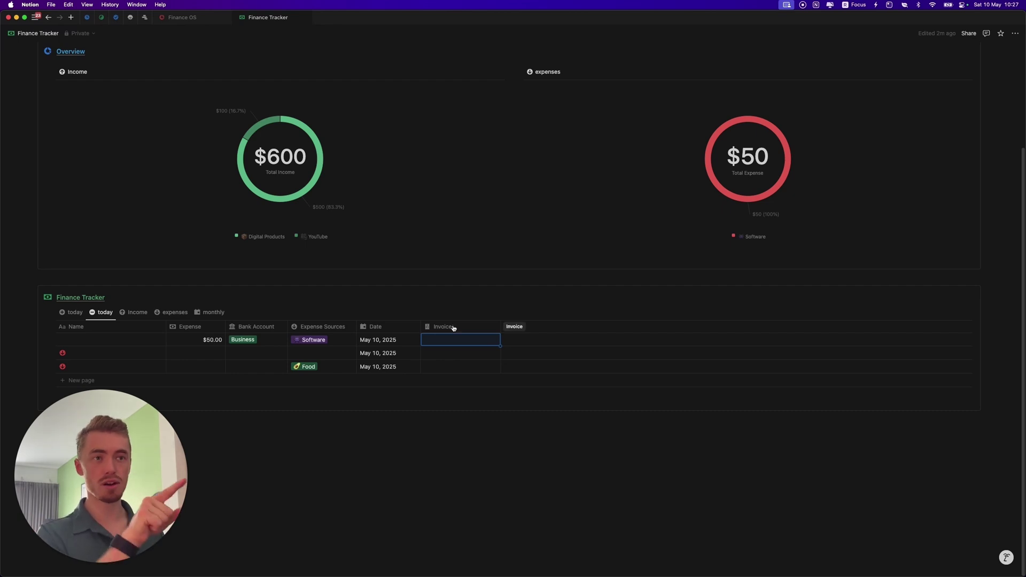
click(400, 296)
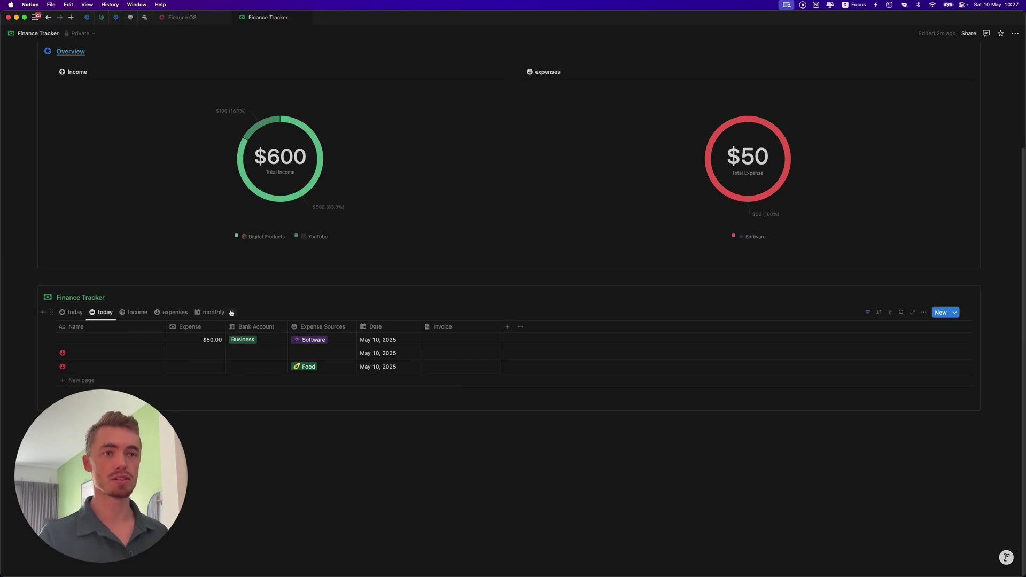
- Switch to the Finance OS page and review its overview charts, budget tracker, finance tracker, bank accounts, subscriptions and calendar
scroll(400, 298, up, 4)
click(181, 21)
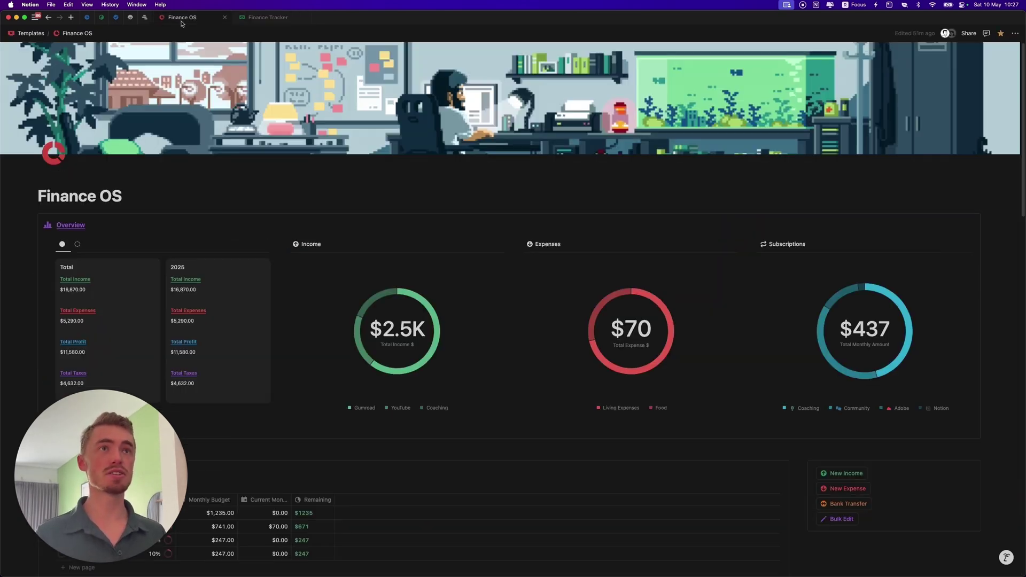
scroll(291, 188, down, 10)
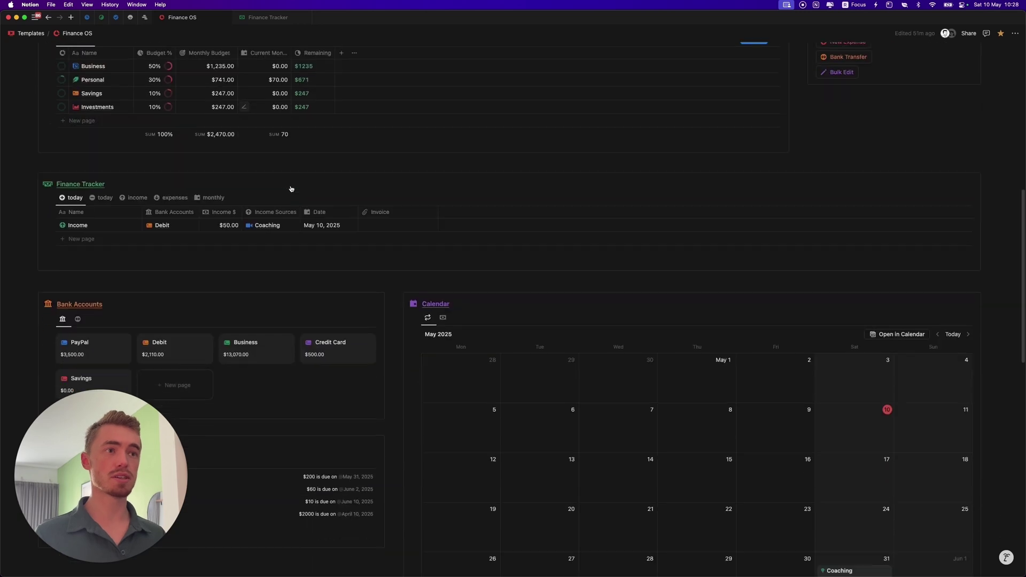
scroll(291, 189, down, 5)
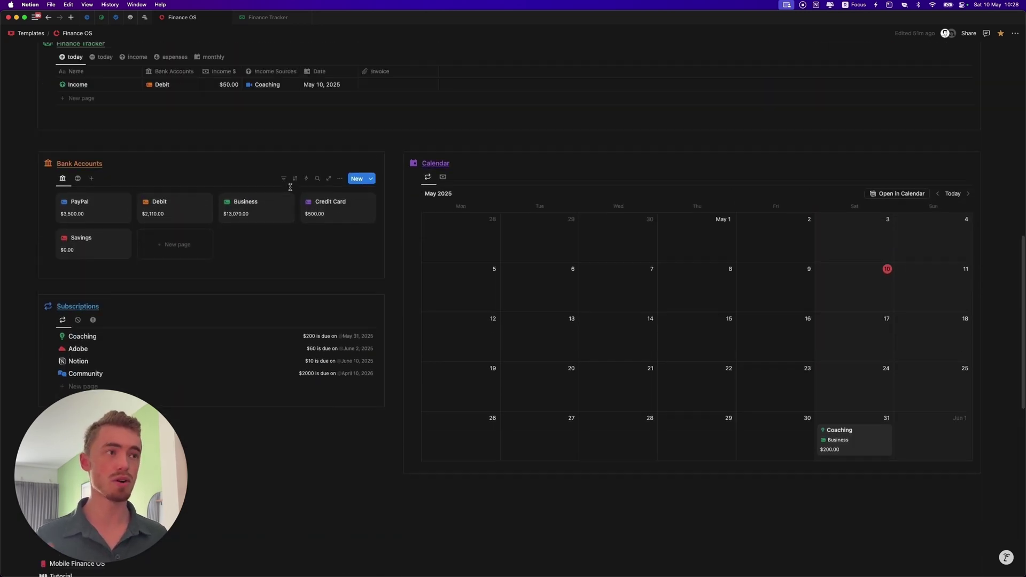
scroll(290, 187, up, 10)
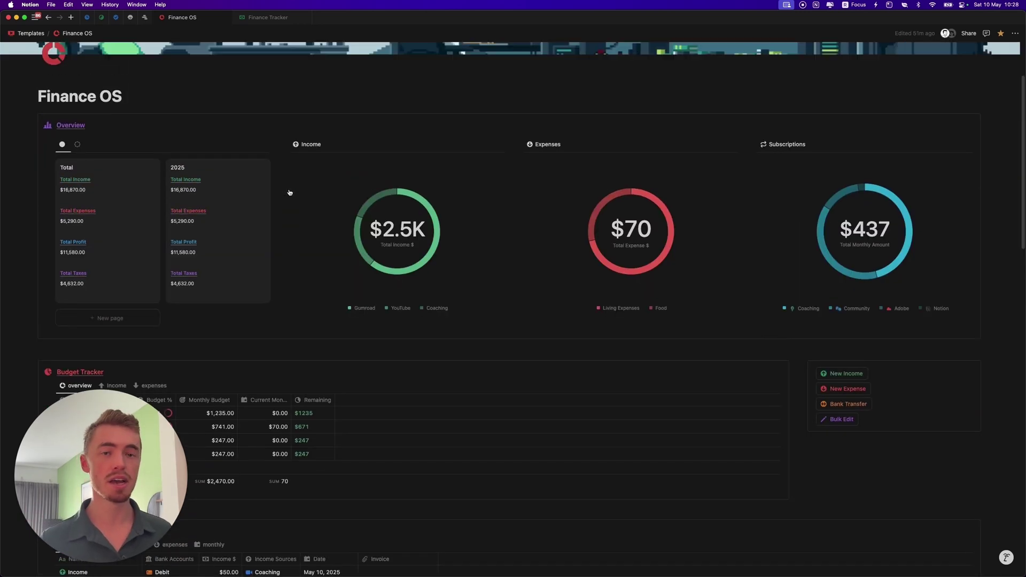
scroll(290, 192, up, 3)
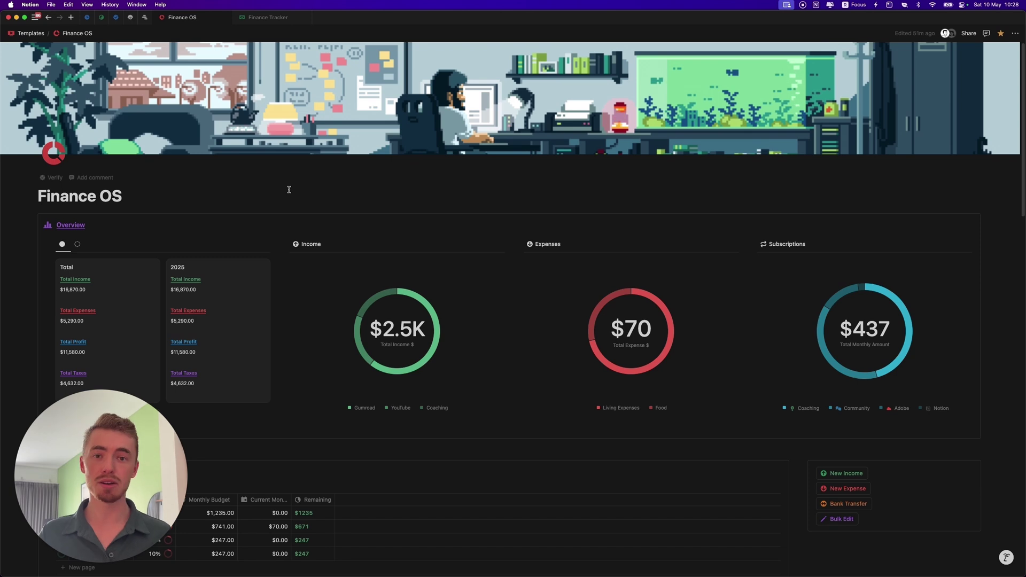